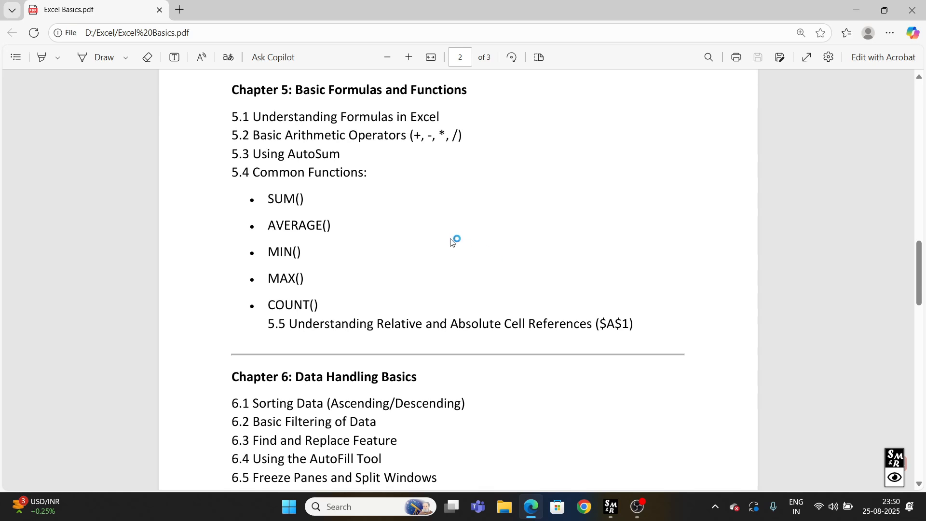
Review the PDF outline's Chapter 5 topics on formulas and functions and the Chapter 6 topics on sorting and data handling.
{"action": "scroll", "coordinate": [316, 209], "scroll_direction": "up", "scroll_amount": 1}
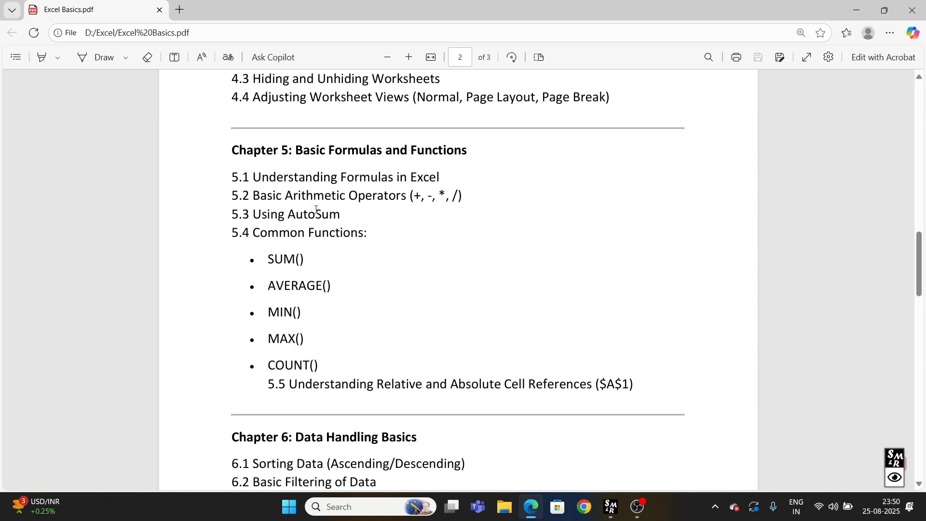
{"action": "left_click_drag", "start_coordinate": [330, 182], "coordinate": [443, 183]}
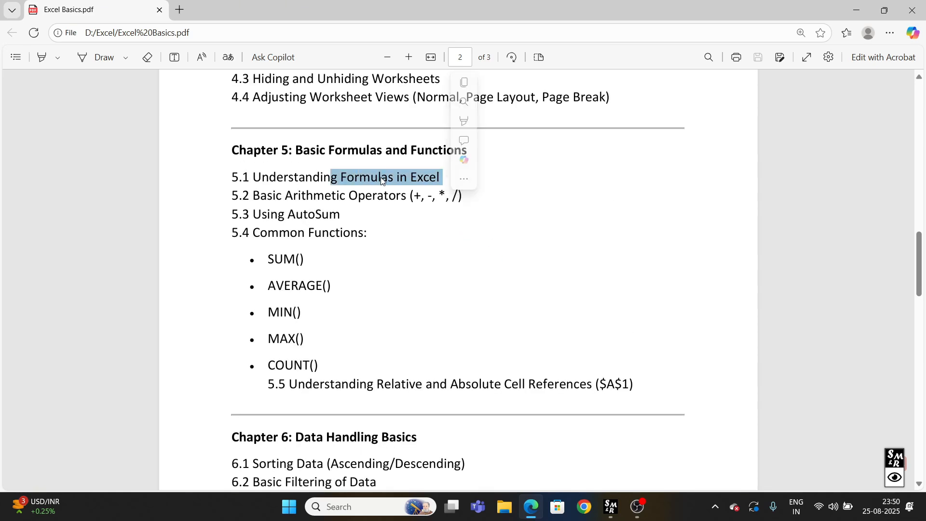
{"action": "left_click_drag", "start_coordinate": [275, 196], "coordinate": [401, 197]}
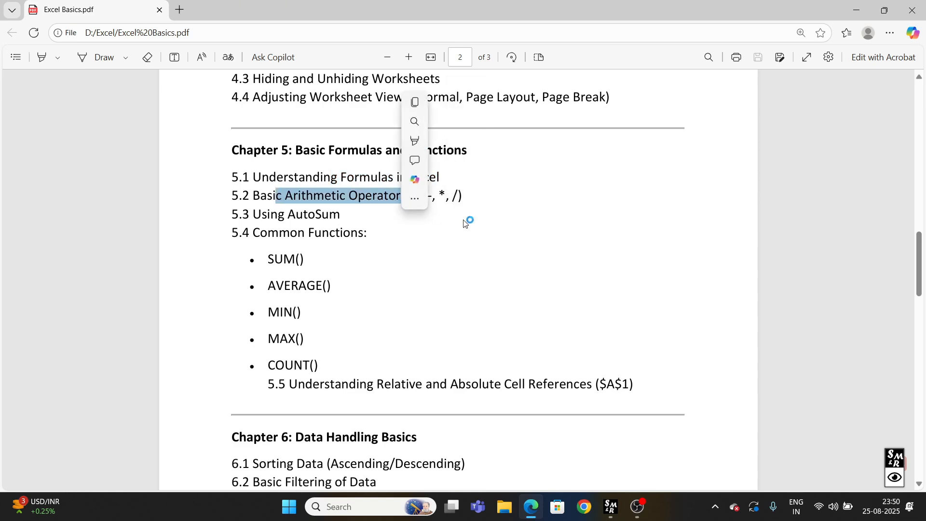
{"action": "left_click", "coordinate": [459, 206]}
{"action": "left_click_drag", "start_coordinate": [458, 200], "coordinate": [417, 201]}
{"action": "left_click", "coordinate": [325, 230]}
{"action": "left_click_drag", "start_coordinate": [340, 217], "coordinate": [299, 216]}
{"action": "left_click", "coordinate": [283, 242]}
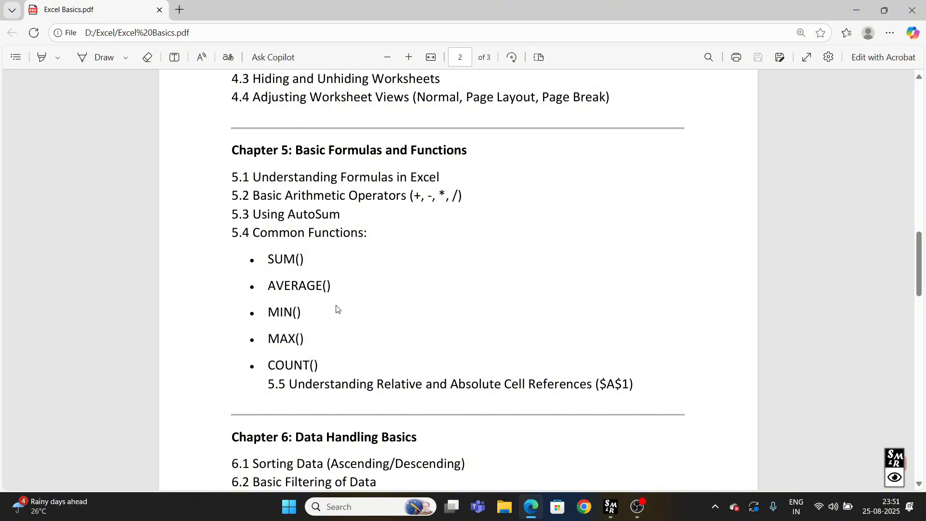
{"action": "scroll", "coordinate": [359, 332], "scroll_direction": "down", "scroll_amount": 1}
{"action": "scroll", "coordinate": [359, 333], "scroll_direction": "down", "scroll_amount": 5}
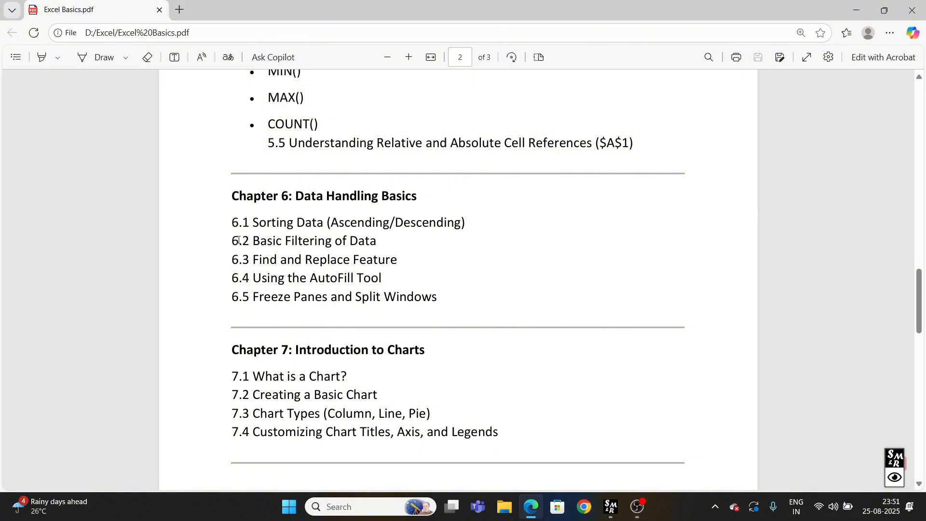
{"action": "left_click_drag", "start_coordinate": [258, 226], "coordinate": [323, 224]}
{"action": "left_click", "coordinate": [316, 259]}
Open the Sample_data workbook from the desktop in Excel and add a new worksheet after Sheet2.
{"action": "key", "text": "super+d"}
{"action": "double_click", "coordinate": [23, 316]}
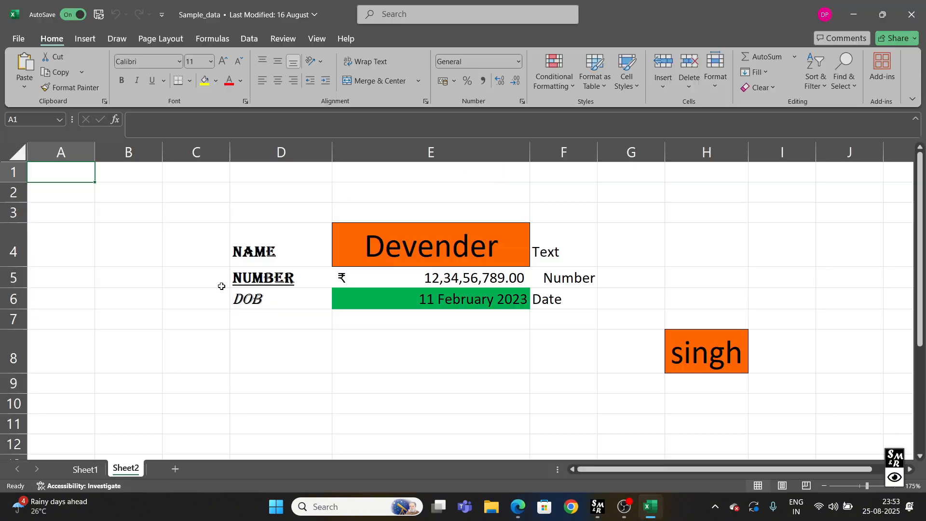
{"action": "left_click", "coordinate": [227, 305]}
{"action": "scroll", "coordinate": [228, 308], "scroll_direction": "down", "scroll_amount": 3}
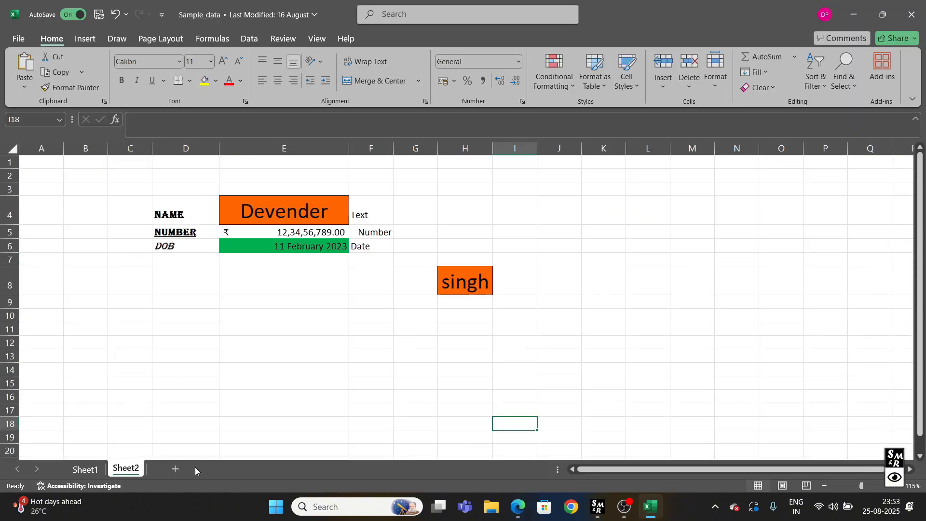
{"action": "left_click", "coordinate": [175, 469]}
{"action": "left_click", "coordinate": [212, 367]}
Enter the numbers 1 through 10 down column C of the new sheet, from C4 to C13.
{"action": "left_click", "coordinate": [107, 196]}
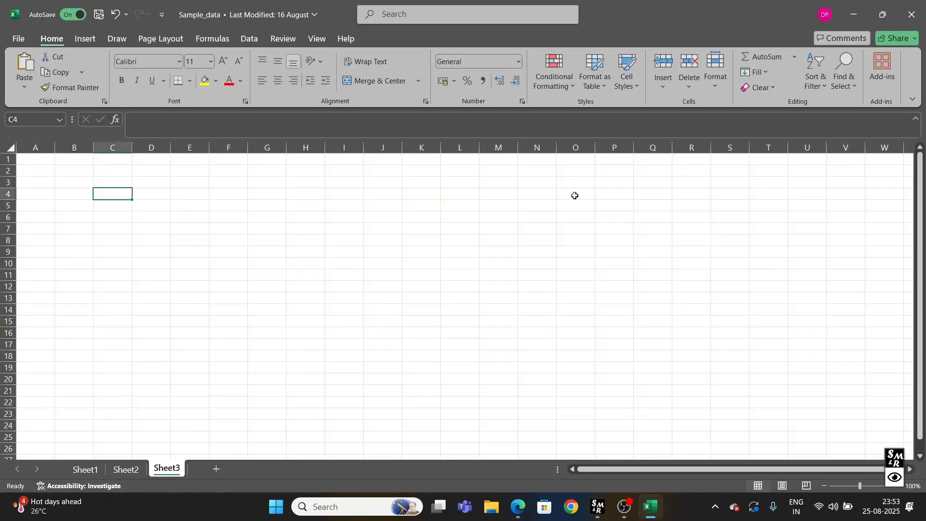
{"action": "type", "text": "1 2"}
{"action": "key", "text": "Return"}
{"action": "type", "text": "3 "}
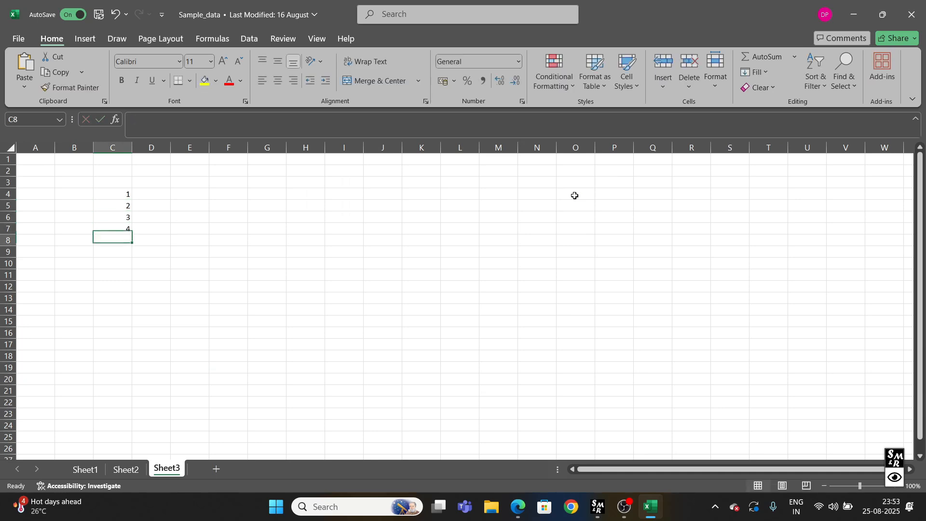
{"action": "type", "text": "4 5 6"}
{"action": "key", "text": "Return"}
{"action": "type", "text": "7"}
{"action": "key", "text": "BackSpace"}
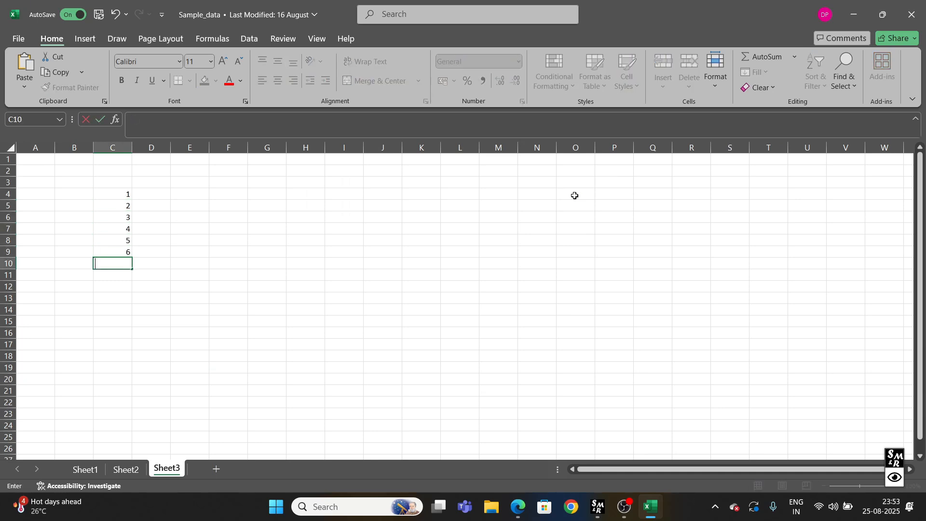
{"action": "type", "text": "7 8 9 10"}
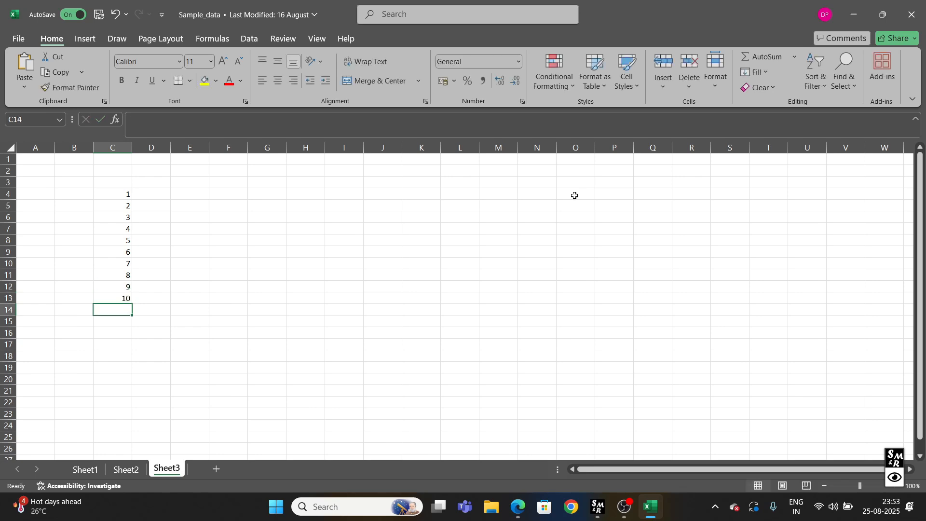
{"action": "left_click", "coordinate": [139, 328]}
Enter the formula =RANDBETWEEN(10,1) in cell F4.
{"action": "left_click", "coordinate": [242, 195]}
{"action": "type", "text": "="}
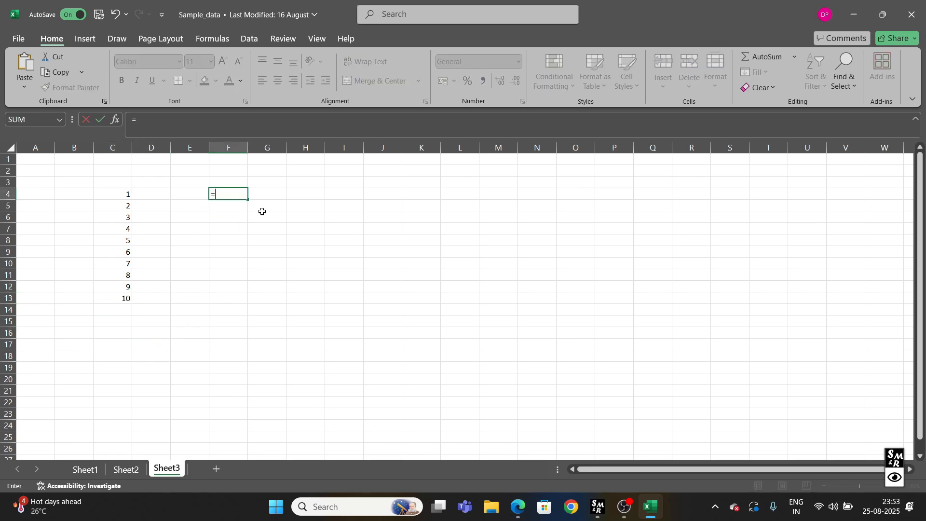
{"action": "type", "text": "rand"}
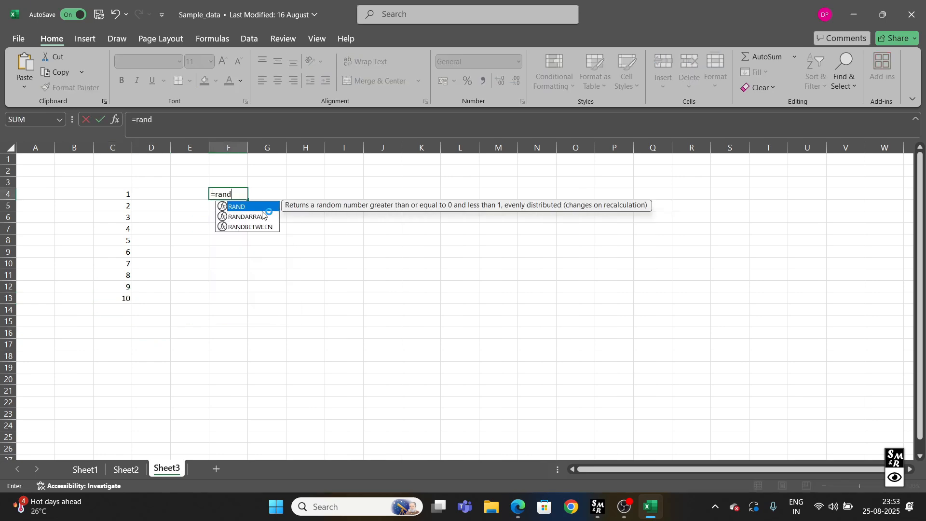
{"action": "key", "text": "Down"}
{"action": "key", "text": "Down"}
{"action": "key", "text": "Tab"}
{"action": "type", "text": "10"}
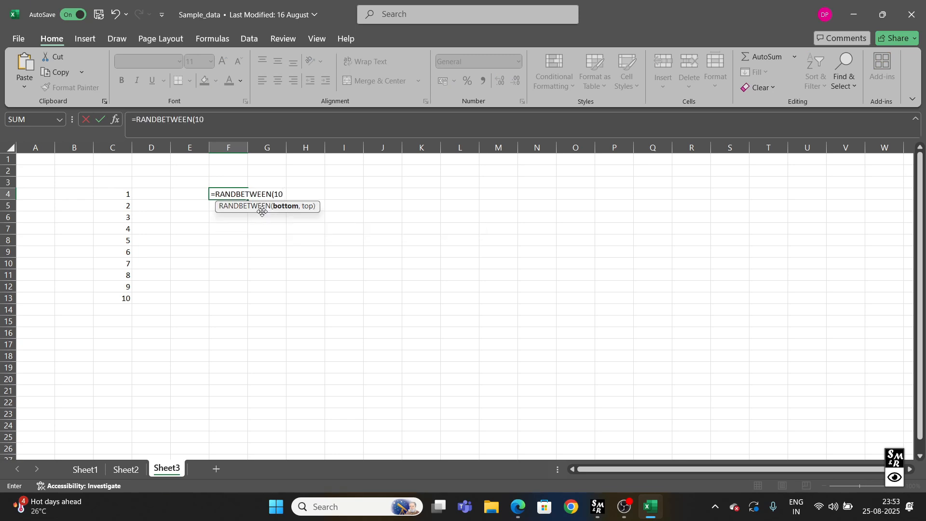
{"action": "type", "text": ",1)"}
{"action": "key", "text": "Return"}
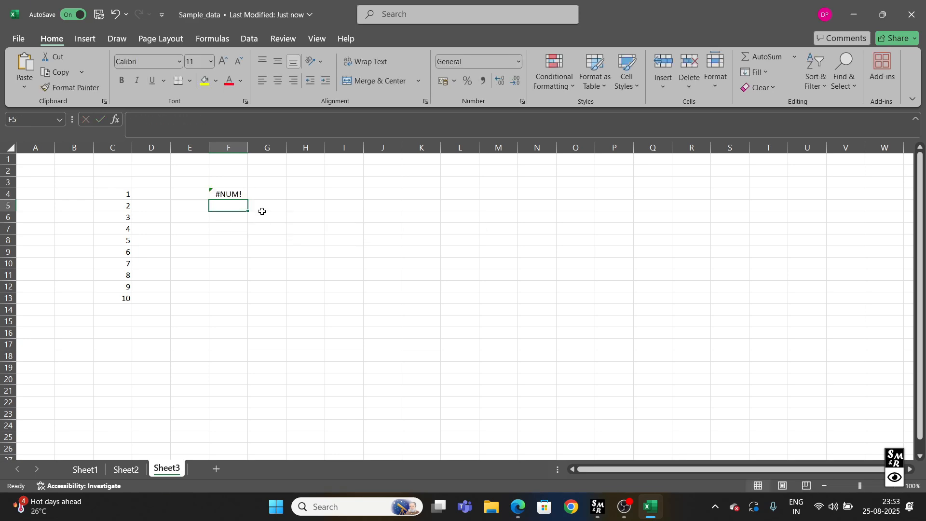
Correct the F4 formula to =RANDBETWEEN(1,10) and fill it down to F13.
{"action": "left_click", "coordinate": [243, 193]}
{"action": "left_click_drag", "start_coordinate": [247, 200], "coordinate": [245, 299]}
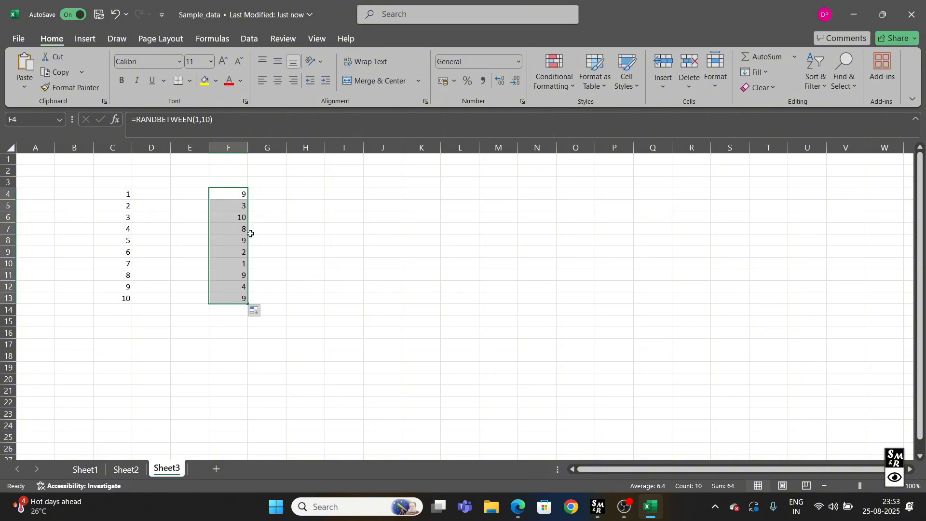
Replace the random-number formulas in F4:F13 with their static values.
{"action": "key", "text": "ctrl+c"}
{"action": "key", "text": "Escape"}
{"action": "left_click", "coordinate": [296, 251]}
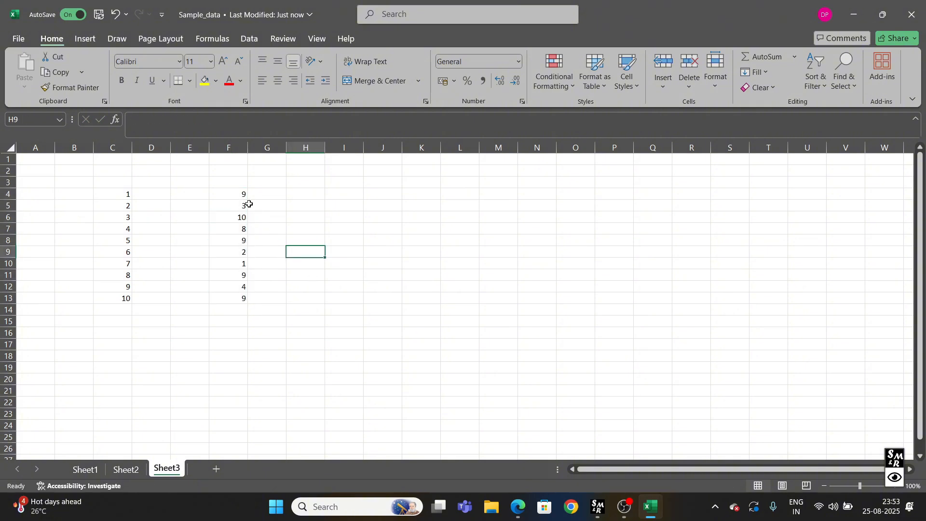
Examine the contents and order of the values in F4:F13 and compare them with the series in C4:C13.
{"action": "left_click", "coordinate": [236, 194]}
{"action": "left_click", "coordinate": [239, 218]}
{"action": "left_click", "coordinate": [235, 252]}
{"action": "left_click", "coordinate": [230, 285]}
{"action": "left_click", "coordinate": [281, 253]}
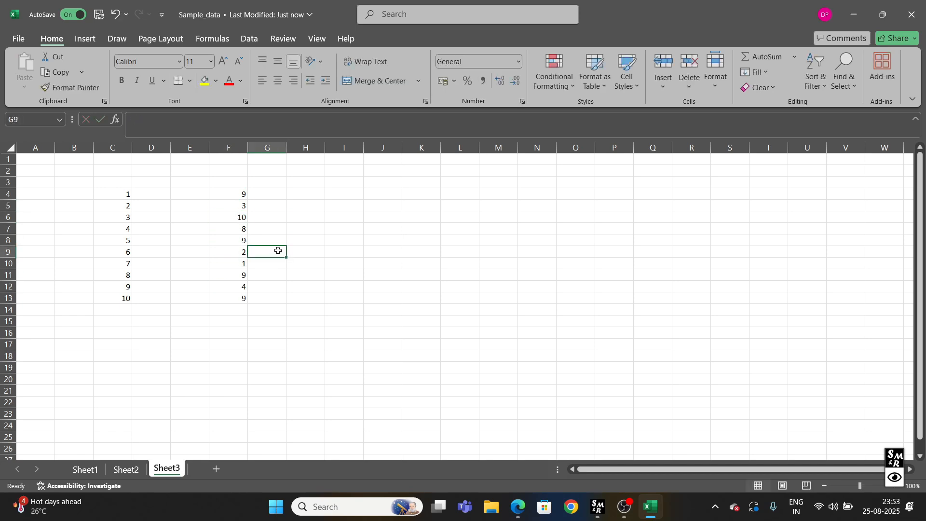
{"action": "key", "text": "Right"}
{"action": "left_click", "coordinate": [239, 193]}
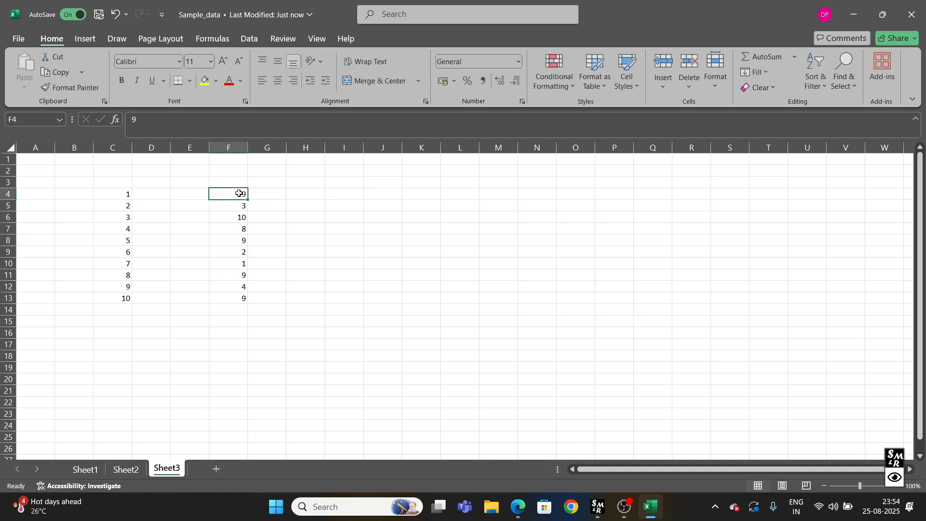
{"action": "left_click_drag", "start_coordinate": [239, 193], "coordinate": [244, 300]}
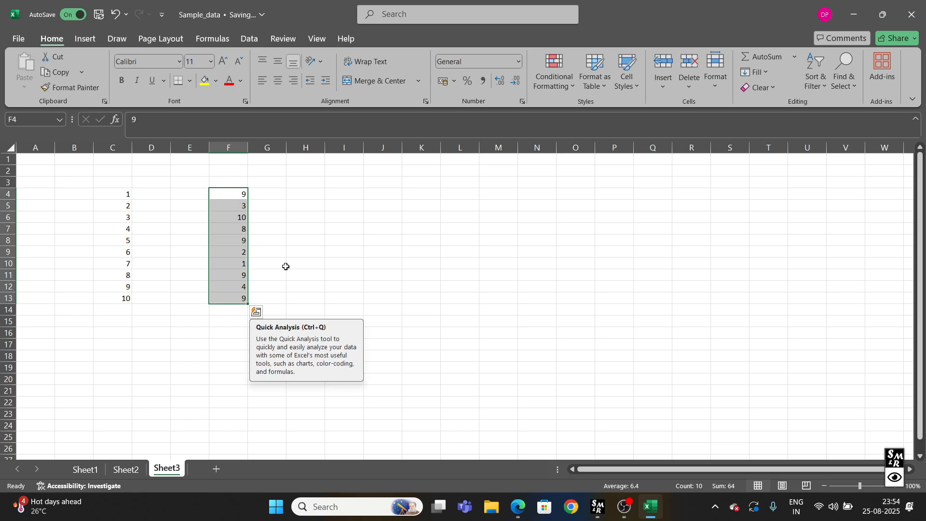
{"action": "left_click", "coordinate": [264, 229]}
{"action": "left_click_drag", "start_coordinate": [117, 196], "coordinate": [119, 308]}
{"action": "left_click", "coordinate": [383, 251]}
{"action": "left_click", "coordinate": [235, 199]}
{"action": "left_click_drag", "start_coordinate": [235, 200], "coordinate": [244, 296]}
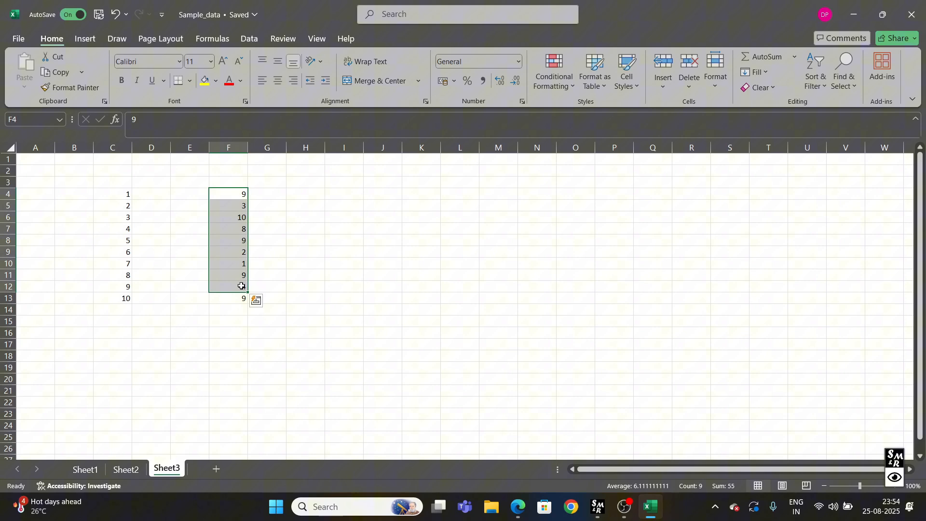
{"action": "left_click", "coordinate": [294, 263]}
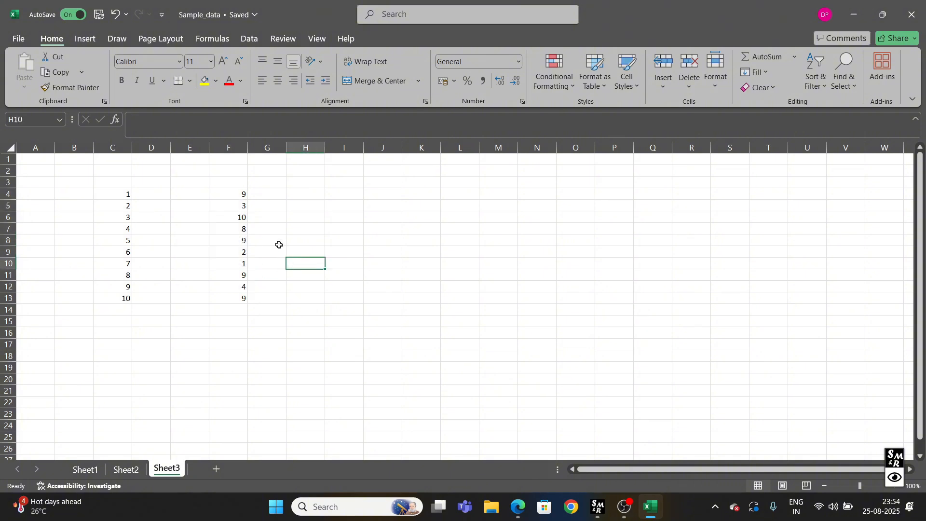
{"action": "left_click_drag", "start_coordinate": [244, 194], "coordinate": [242, 297]}
{"action": "left_click", "coordinate": [344, 274]}
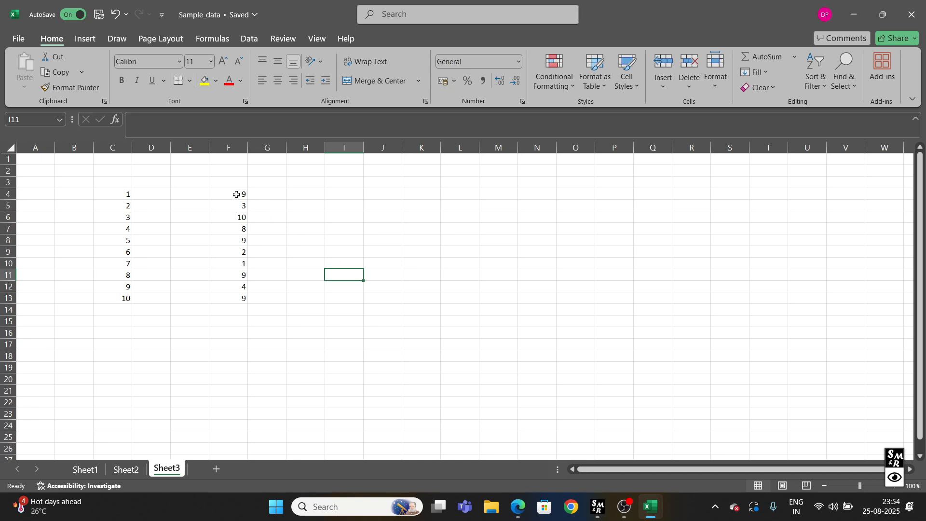
Sort the values in F4:F13 from smallest to largest.
{"action": "left_click_drag", "start_coordinate": [236, 195], "coordinate": [238, 297]}
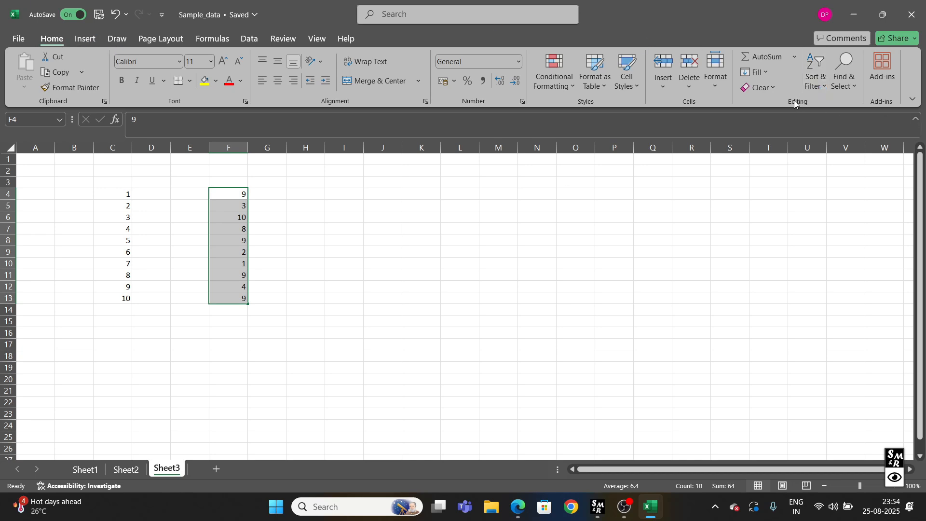
{"action": "left_click", "coordinate": [825, 87]}
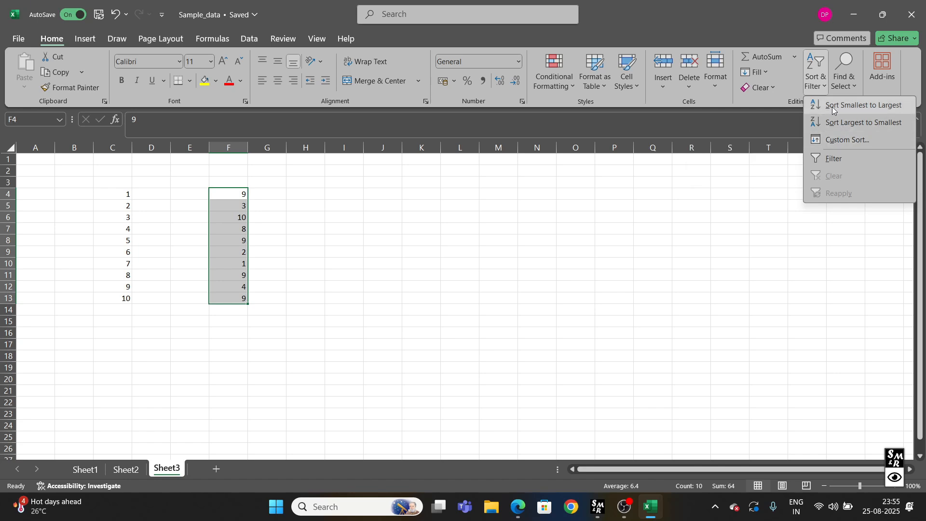
{"action": "left_click", "coordinate": [846, 108]}
{"action": "left_click", "coordinate": [409, 245]}
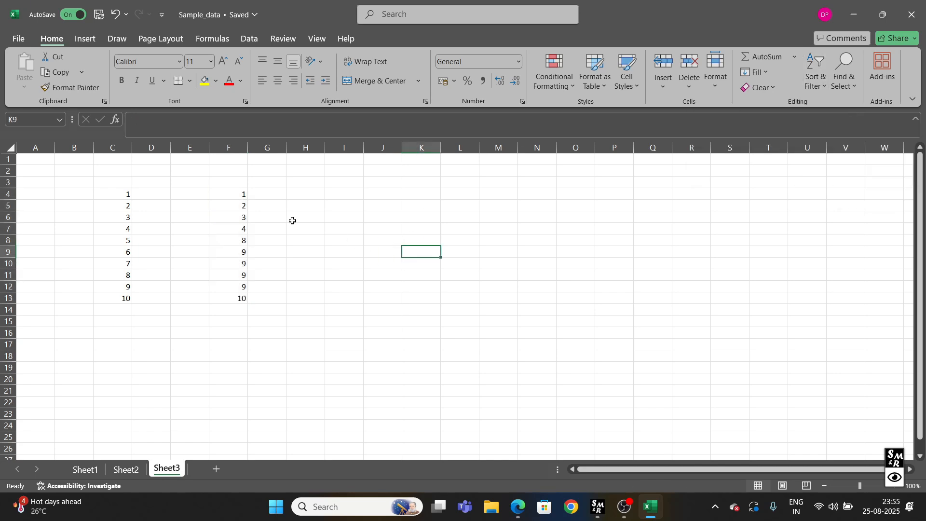
Check the ascending order of the sorted values in F4:F13, including the repeated numbers.
{"action": "left_click", "coordinate": [244, 198]}
{"action": "left_click", "coordinate": [244, 208]}
{"action": "left_click", "coordinate": [243, 221]}
{"action": "left_click", "coordinate": [253, 231]}
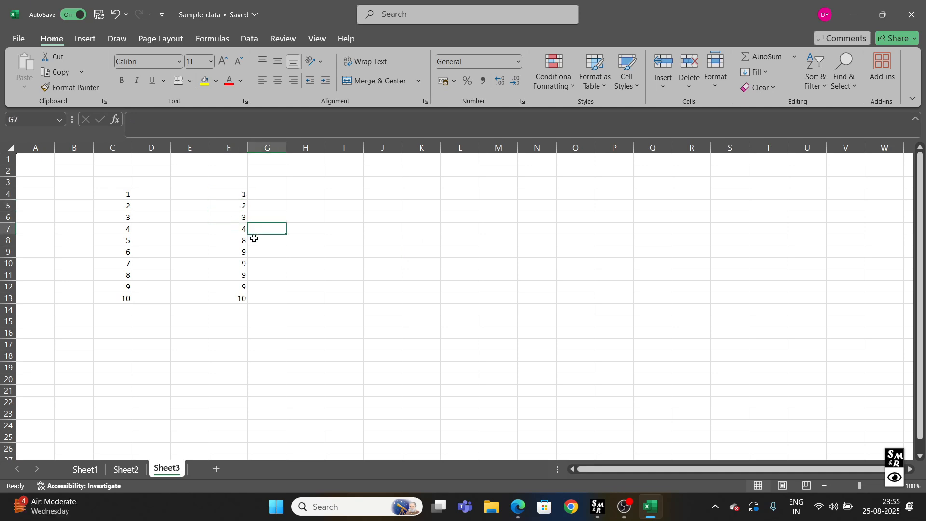
{"action": "left_click", "coordinate": [242, 241]}
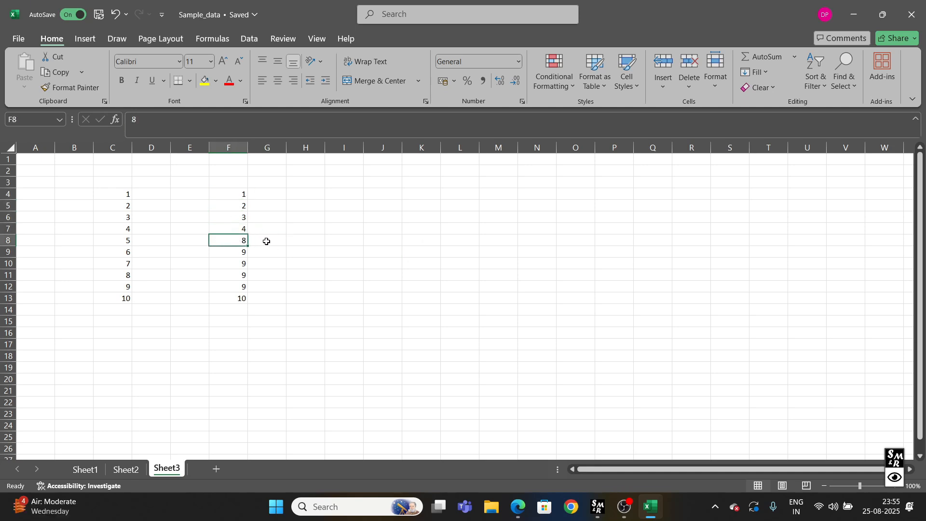
{"action": "left_click_drag", "start_coordinate": [241, 241], "coordinate": [244, 285]}
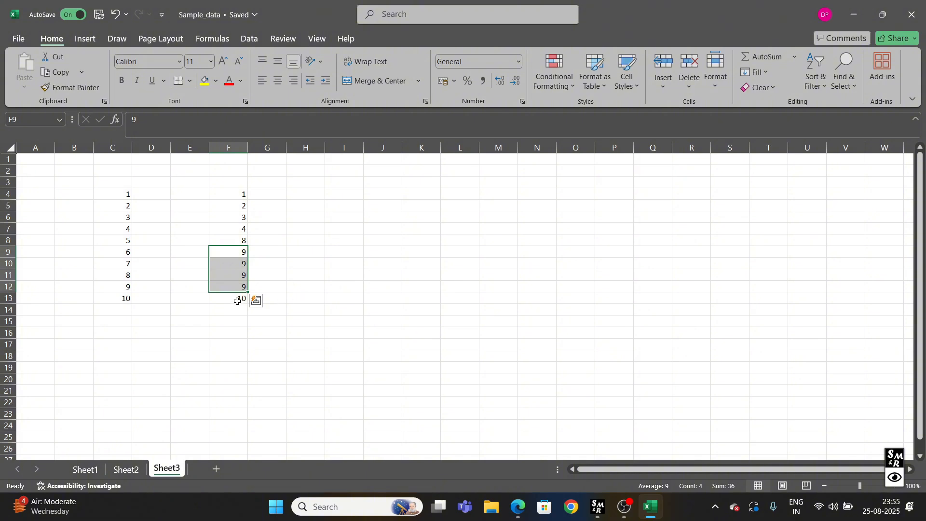
{"action": "left_click", "coordinate": [237, 299]}
{"action": "left_click_drag", "start_coordinate": [239, 195], "coordinate": [240, 298]}
{"action": "left_click", "coordinate": [318, 241]}
Sort the values in F4:F13 from largest to smallest.
{"action": "left_click_drag", "start_coordinate": [240, 194], "coordinate": [238, 295]}
{"action": "left_click", "coordinate": [815, 73]}
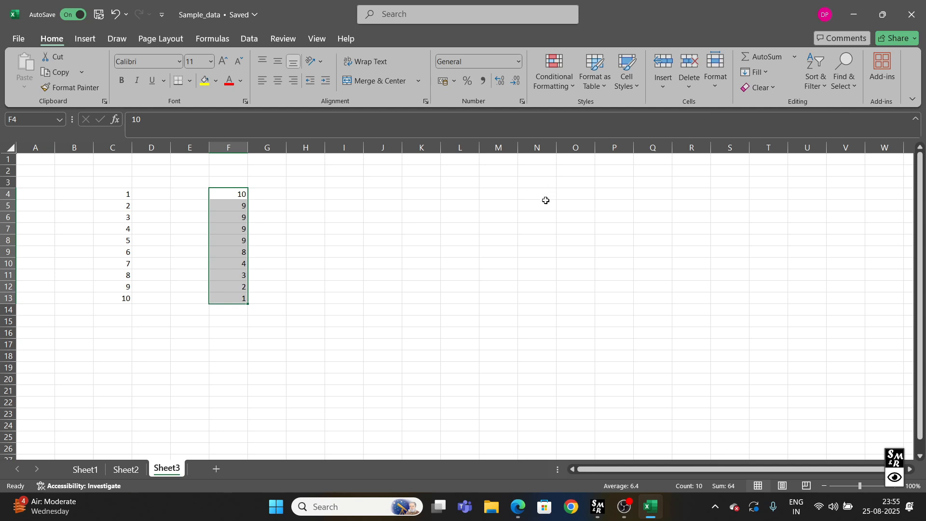
{"action": "left_click", "coordinate": [539, 217]}
Check the descending order of the values in F4:F13.
{"action": "left_click", "coordinate": [239, 205]}
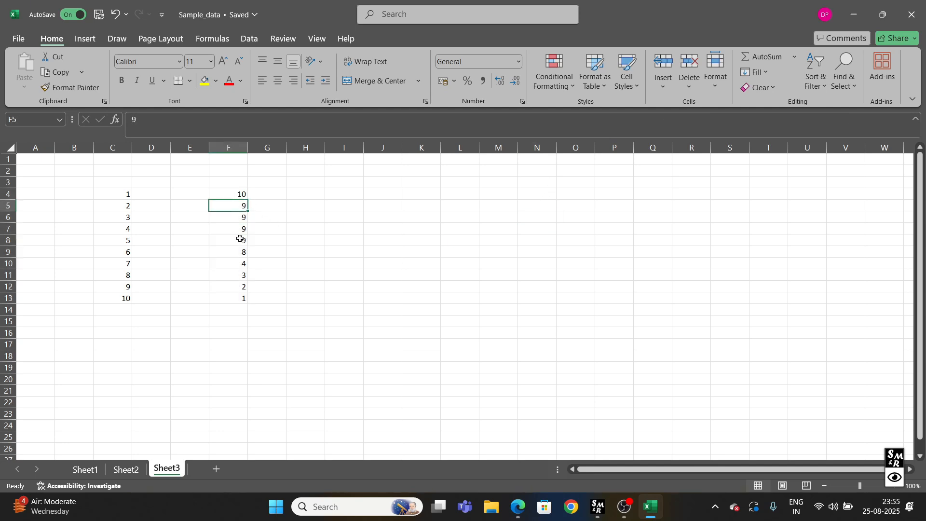
{"action": "left_click_drag", "start_coordinate": [239, 243], "coordinate": [240, 208]}
{"action": "left_click", "coordinate": [229, 264]}
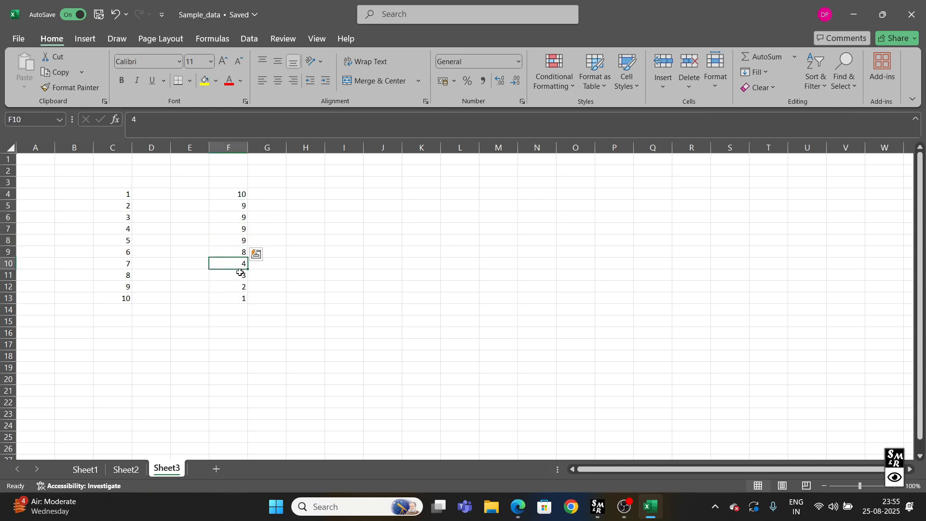
{"action": "left_click", "coordinate": [239, 275]}
{"action": "left_click", "coordinate": [241, 293]}
{"action": "key", "text": "ctrl+shift+Up"}
Try to open Custom Sort with the empty cell L10 selected.
{"action": "left_click", "coordinate": [454, 265]}
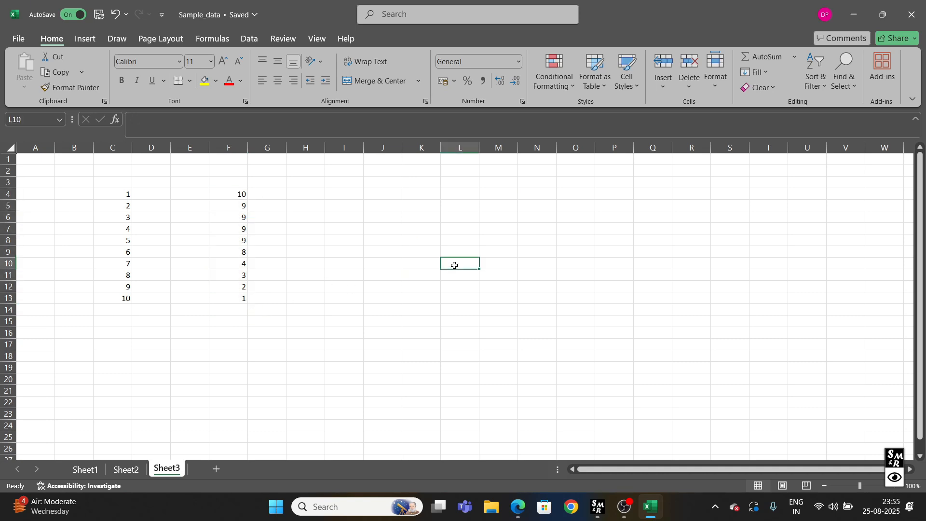
{"action": "left_click", "coordinate": [814, 77]}
{"action": "left_click", "coordinate": [842, 139]}
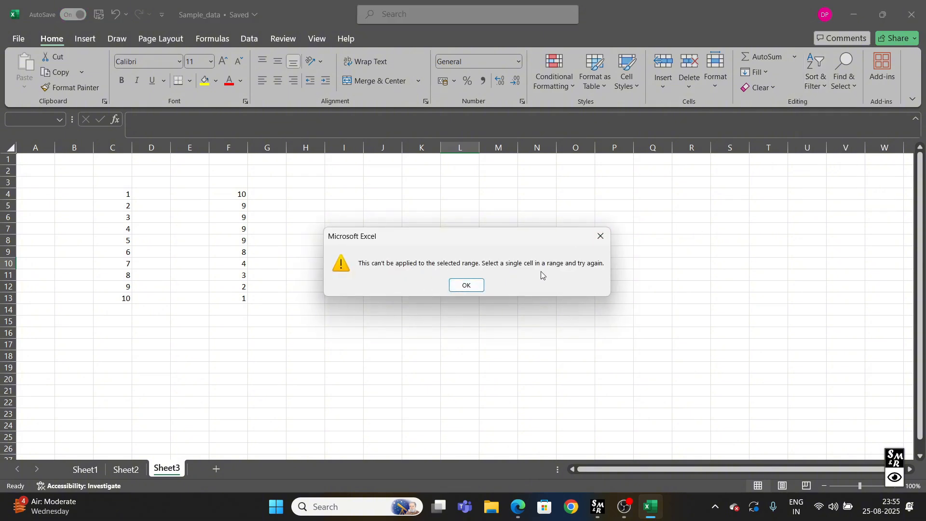
{"action": "left_click", "coordinate": [601, 236]}
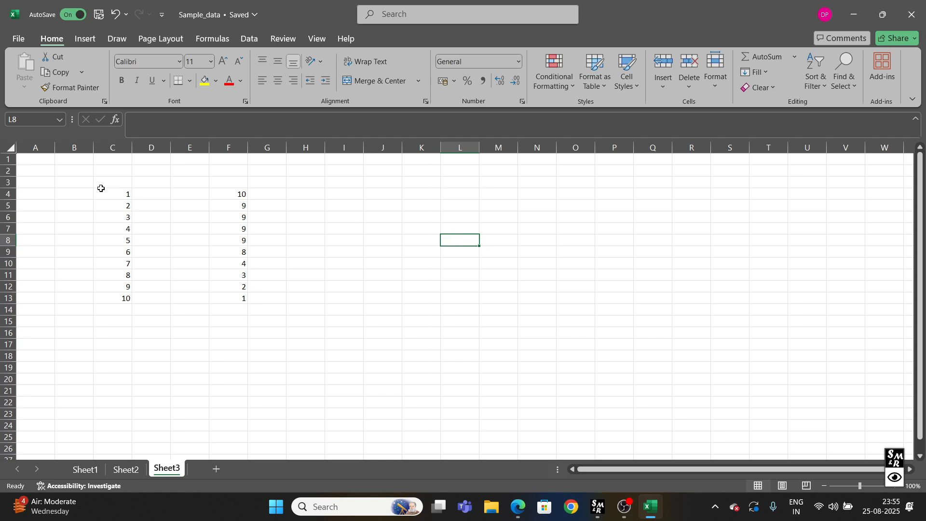
{"action": "left_click_drag", "start_coordinate": [103, 192], "coordinate": [219, 295]}
{"action": "left_click", "coordinate": [815, 79]}
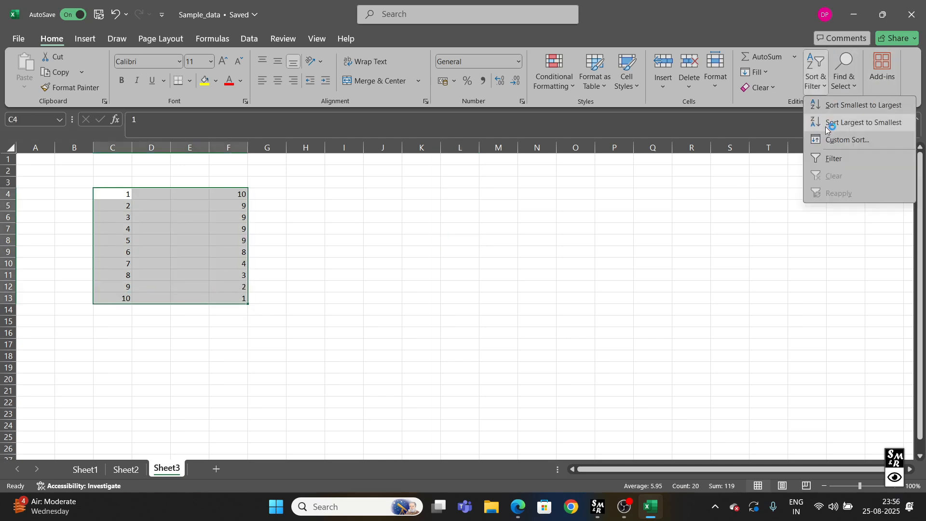
{"action": "left_click", "coordinate": [826, 136]}
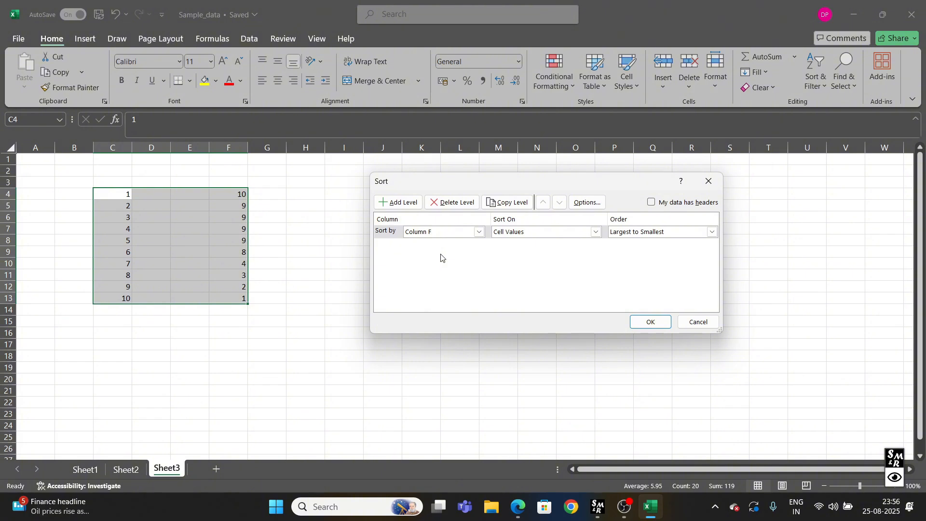
{"action": "left_click", "coordinate": [385, 236]}
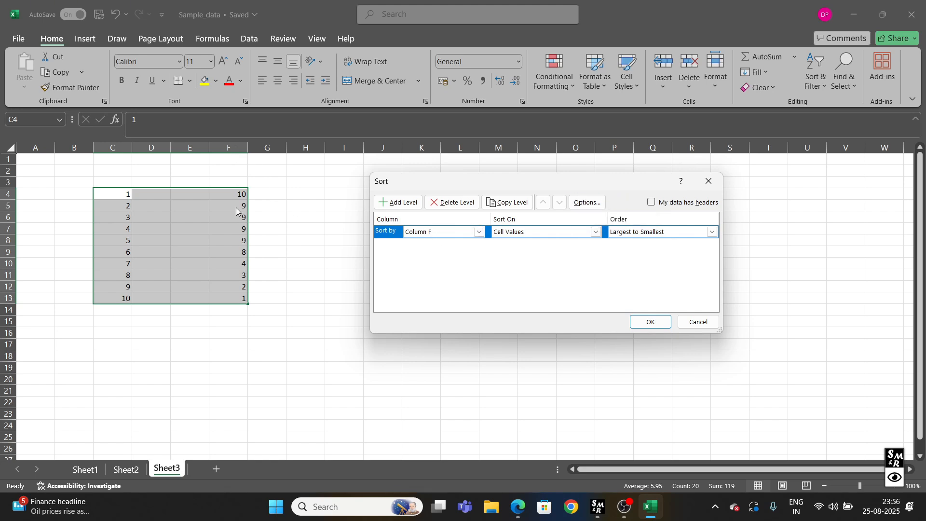
{"action": "left_click", "coordinate": [452, 232]}
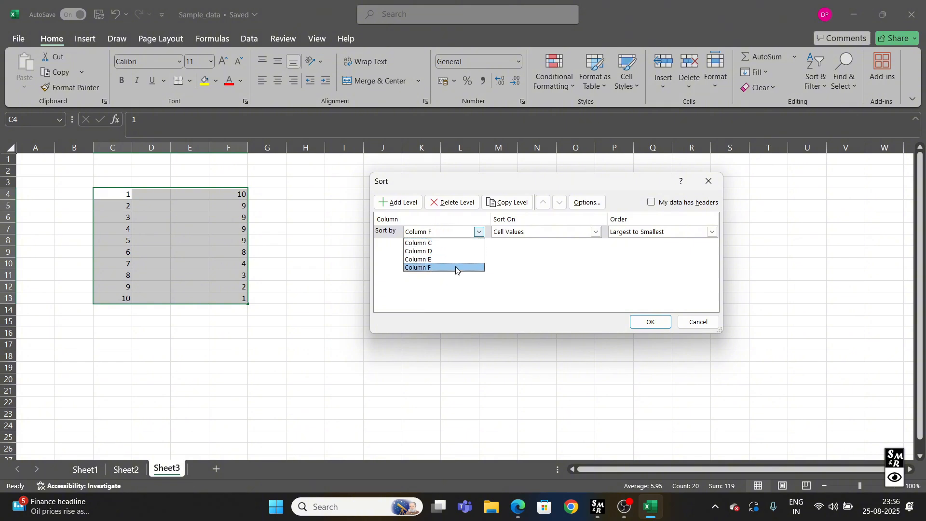
{"action": "left_click", "coordinate": [710, 325]}
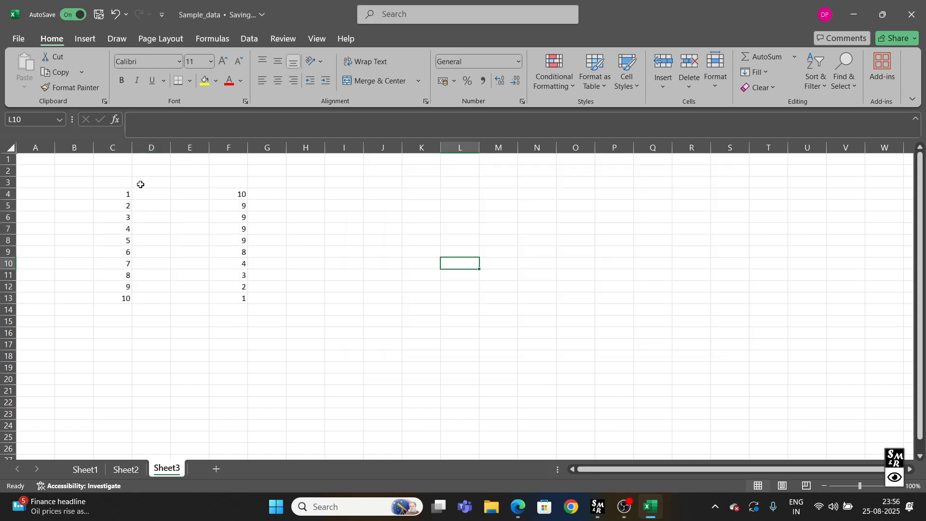
Add the header "Number" in C3 and the header "Num" in F3 above the two number columns.
{"action": "left_click", "coordinate": [119, 184]}
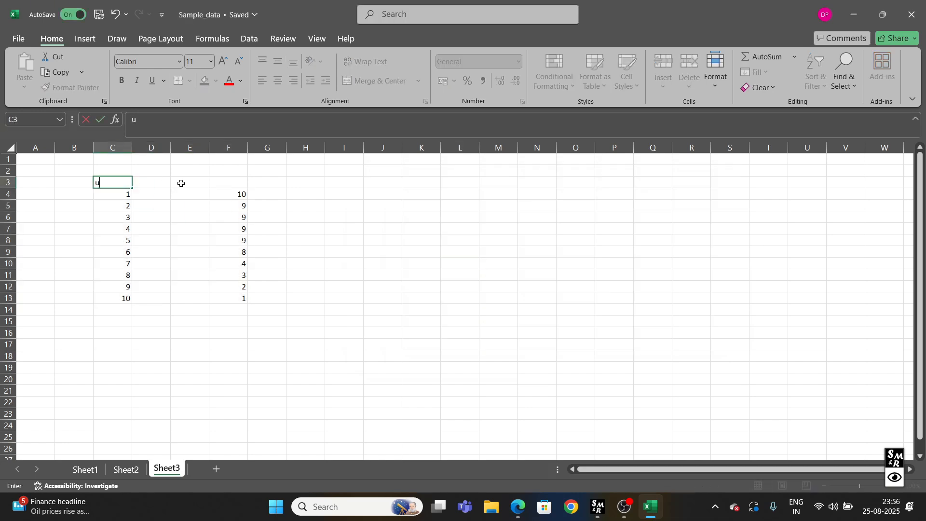
{"action": "type", "text": "Number"}
{"action": "key", "text": "Tab"}
{"action": "key", "text": "Tab"}
{"action": "key", "text": "Tab"}
{"action": "key", "text": "Tab"}
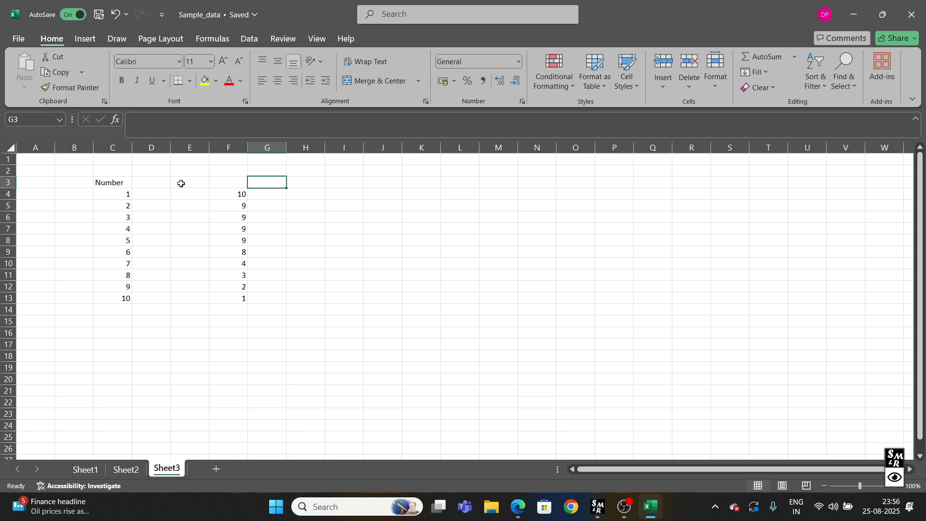
{"action": "key", "text": "Left"}
{"action": "type", "text": "Num"}
{"action": "key", "text": "Return"}
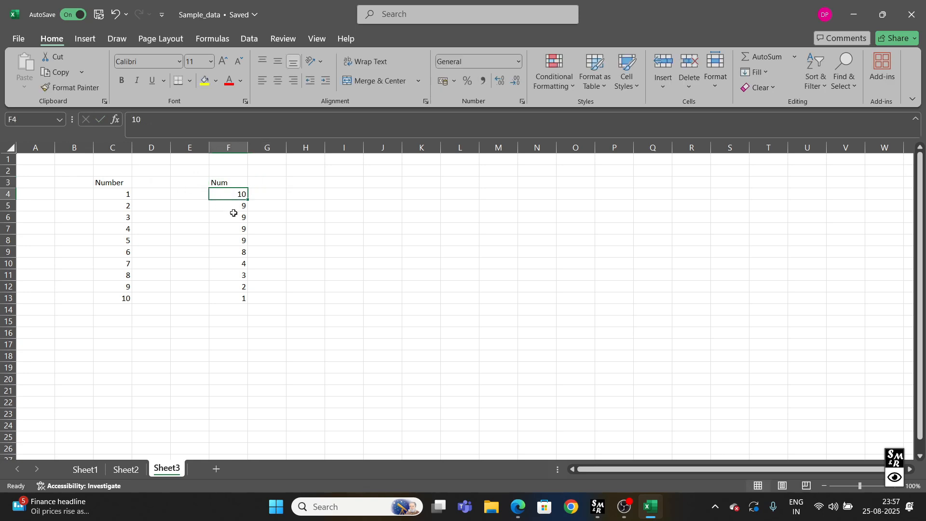
Open Custom Sort for the range C3:F13 and specify that the data has headers.
{"action": "left_click_drag", "start_coordinate": [108, 184], "coordinate": [241, 299]}
{"action": "left_click", "coordinate": [820, 83]}
{"action": "left_click", "coordinate": [847, 138]}
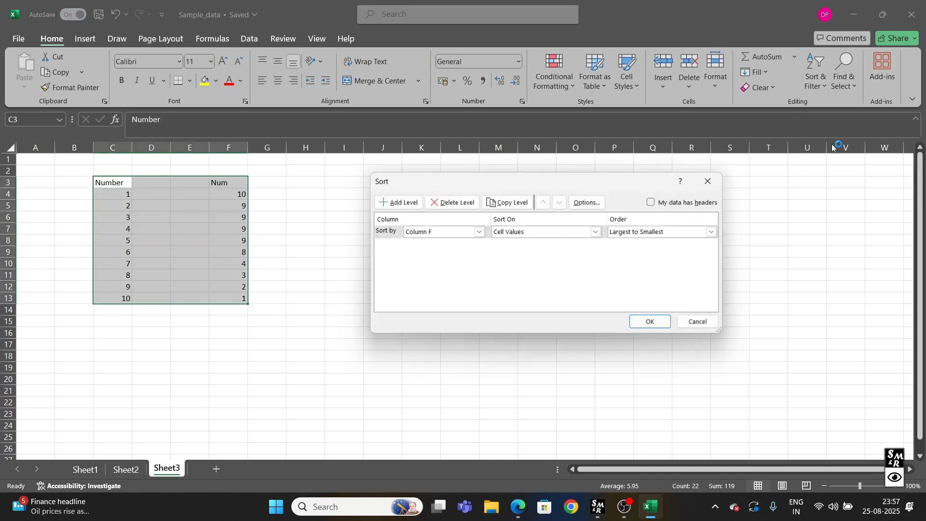
{"action": "left_click", "coordinate": [479, 233]}
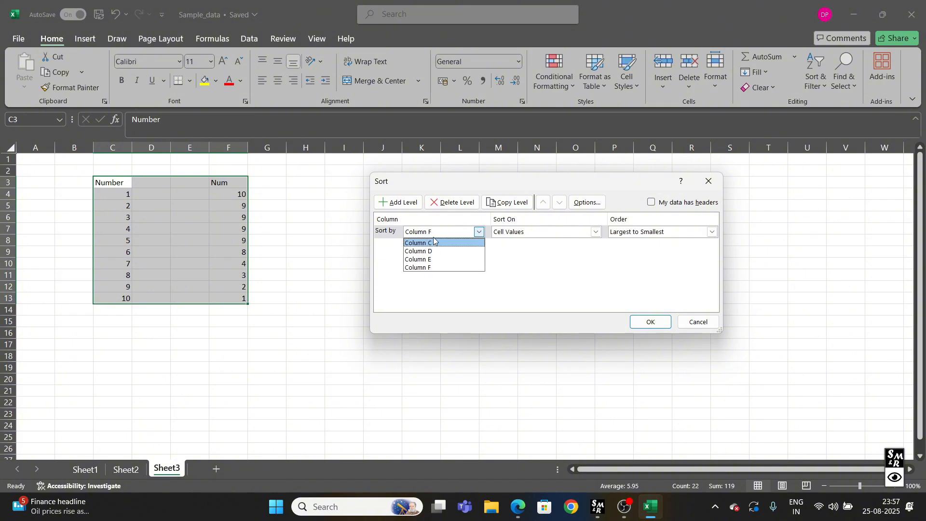
{"action": "left_click", "coordinate": [435, 261]}
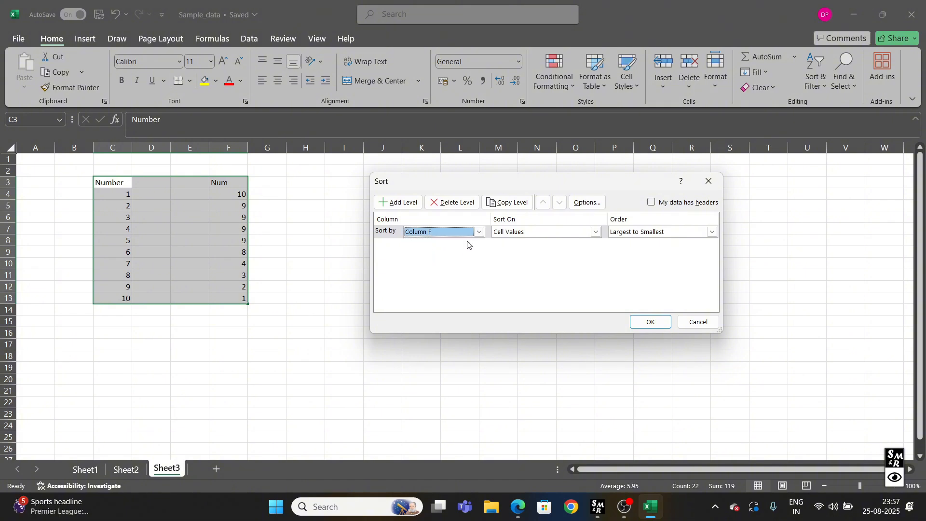
{"action": "left_click", "coordinate": [465, 233]}
{"action": "left_click", "coordinate": [427, 243]}
{"action": "left_click", "coordinate": [651, 202]}
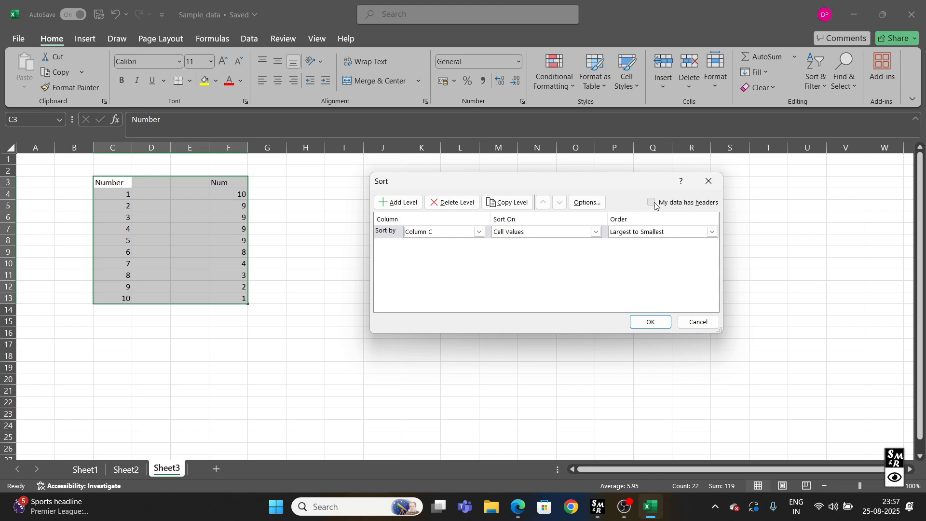
Add a second sort level and set the first level to sort by Number from Largest to Smallest.
{"action": "left_click", "coordinate": [478, 232]}
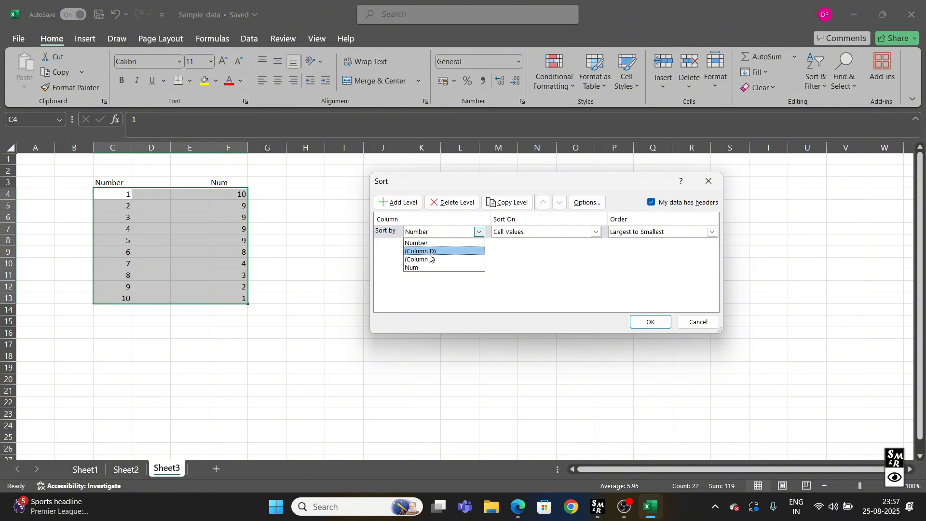
{"action": "left_click", "coordinate": [422, 267]}
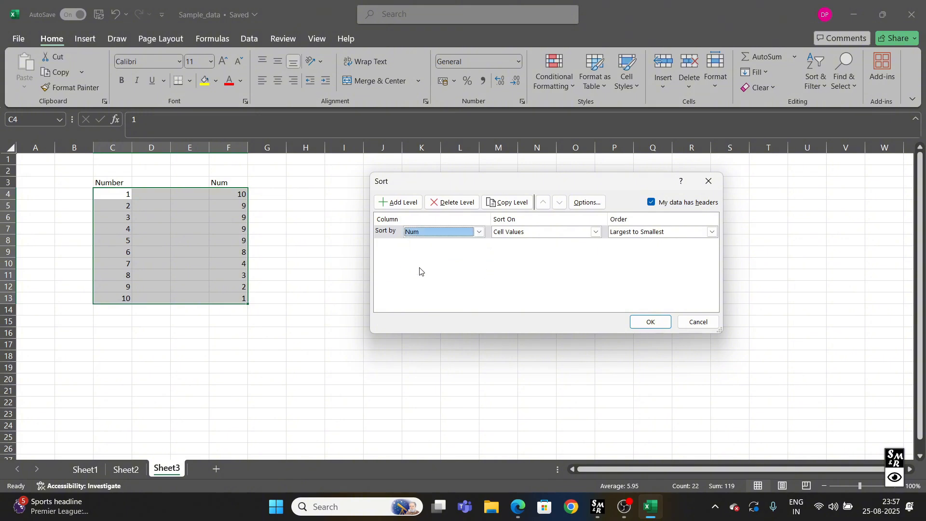
{"action": "left_click", "coordinate": [396, 202]}
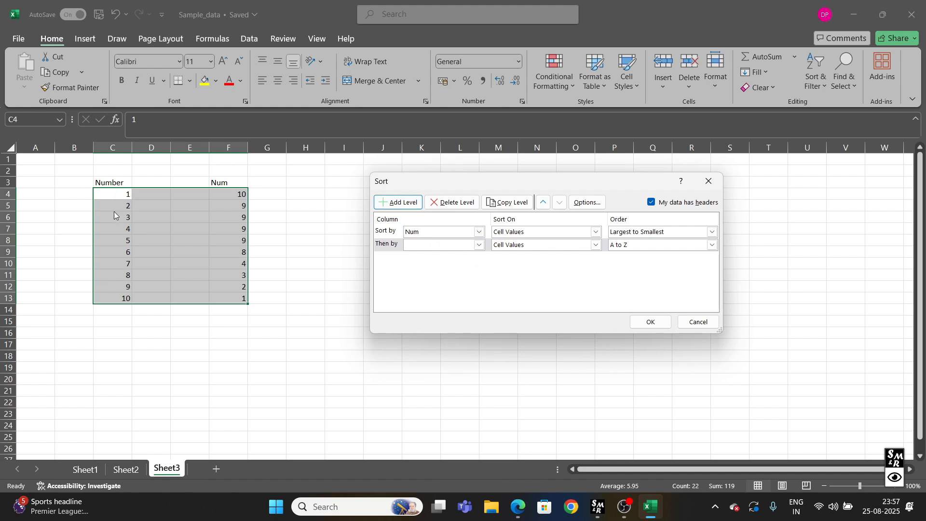
{"action": "left_click", "coordinate": [479, 231]}
{"action": "left_click", "coordinate": [454, 242]}
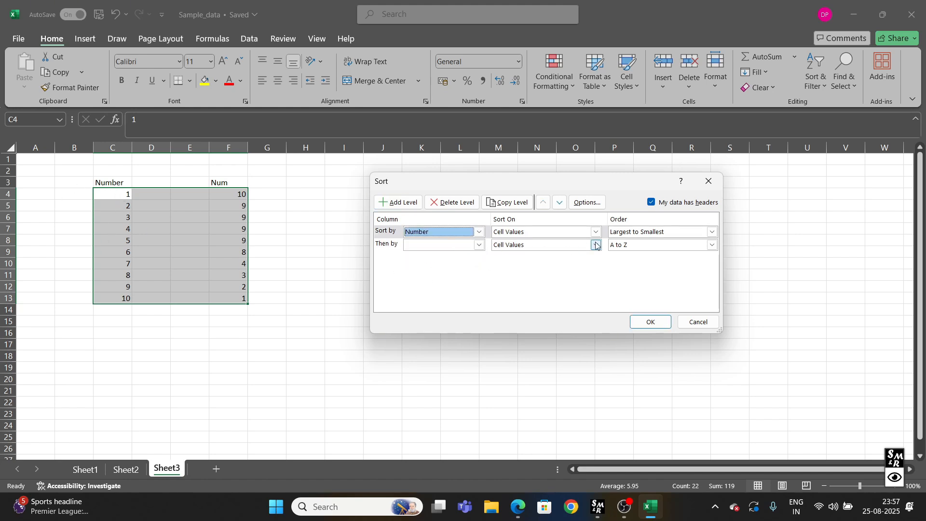
{"action": "left_click", "coordinate": [711, 231]}
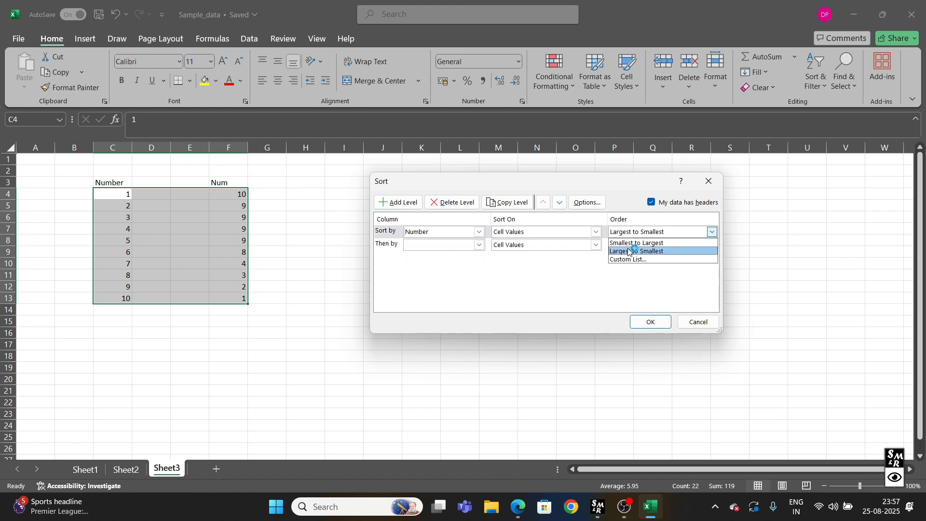
{"action": "left_click", "coordinate": [658, 251]}
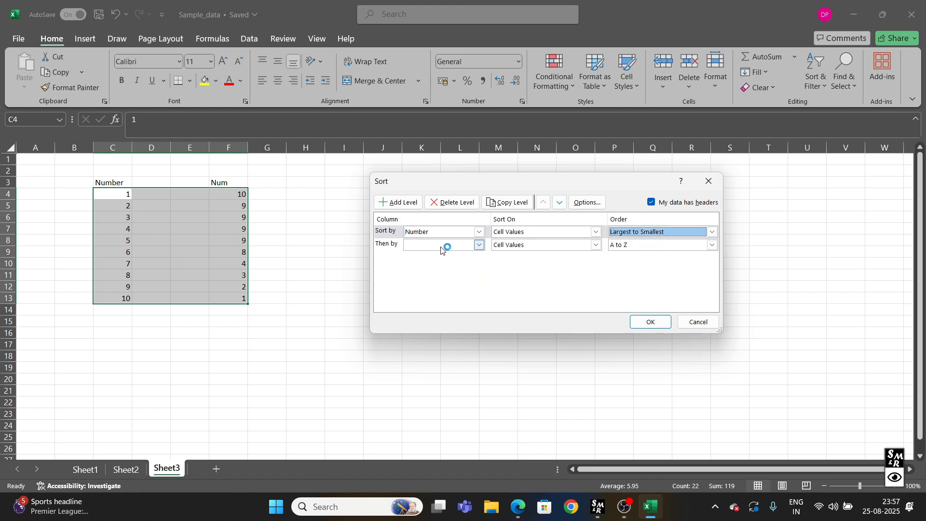
Set the second sort level to Num from Smallest to Largest and apply the custom sort.
{"action": "left_click", "coordinate": [479, 245]}
{"action": "left_click", "coordinate": [426, 281]}
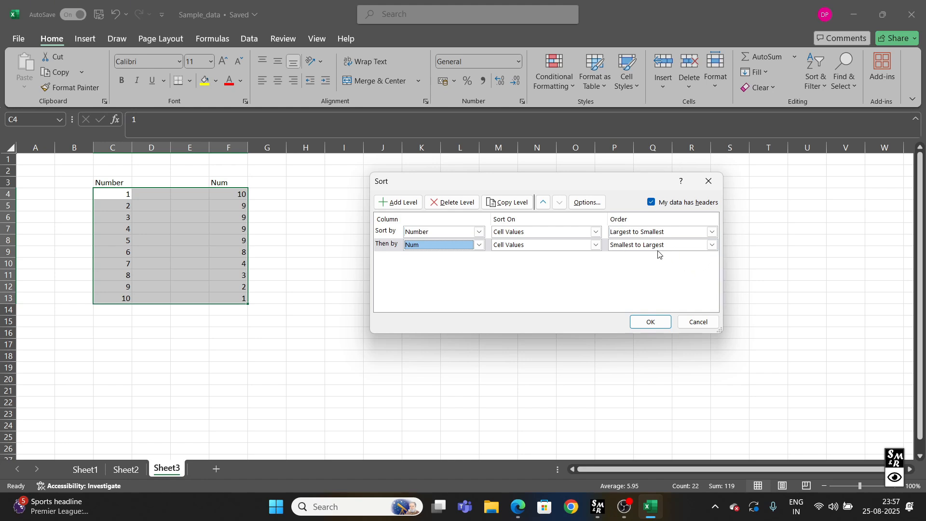
{"action": "left_click", "coordinate": [712, 244]}
{"action": "left_click", "coordinate": [627, 255]}
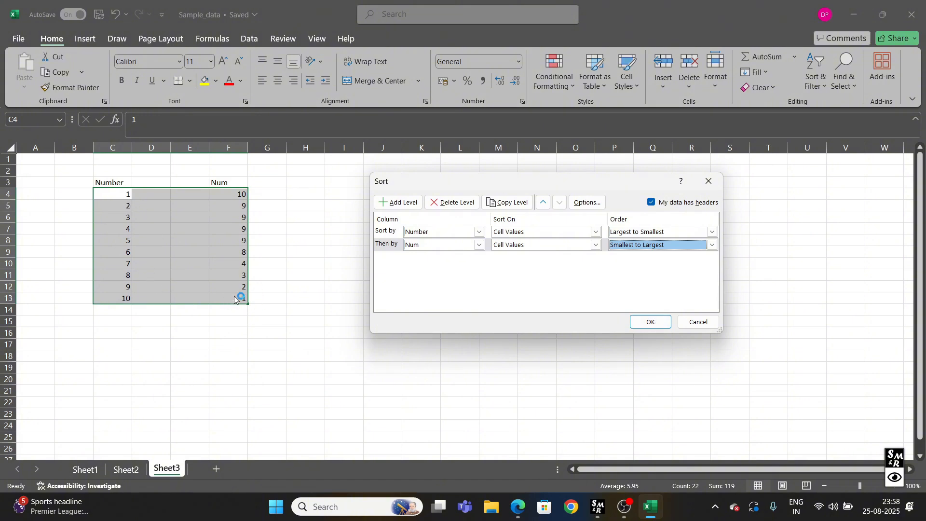
{"action": "left_click", "coordinate": [644, 330]}
Check the order of the values under the Number and Num headers after the custom sort.
{"action": "left_click", "coordinate": [217, 245]}
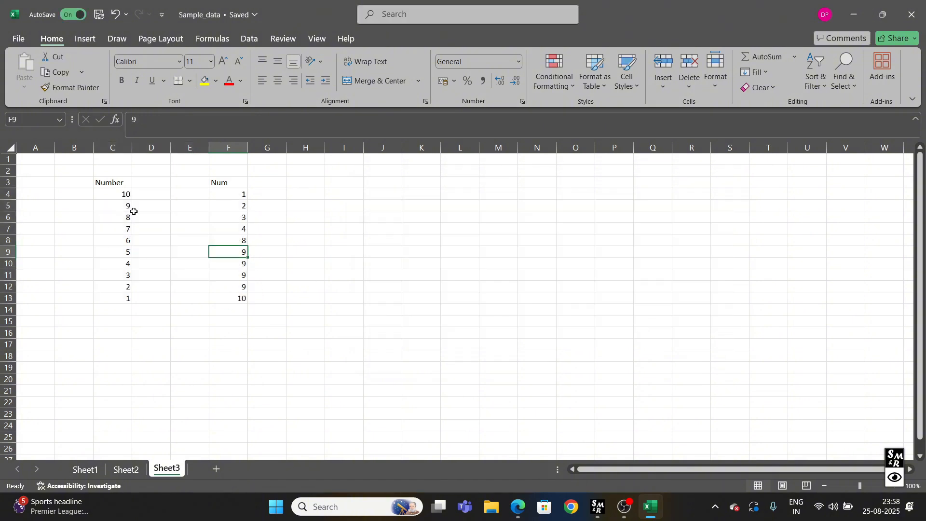
{"action": "left_click_drag", "start_coordinate": [115, 183], "coordinate": [126, 199]}
{"action": "left_click", "coordinate": [233, 196]}
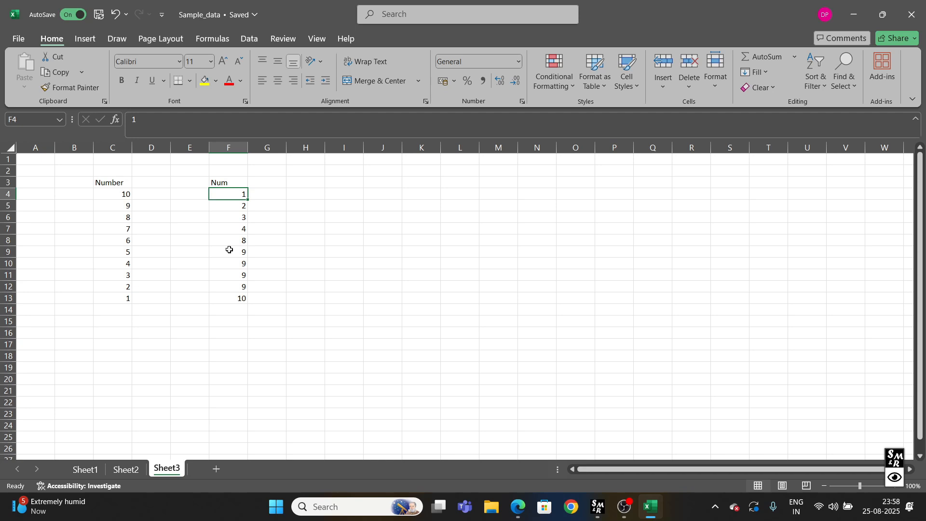
{"action": "left_click", "coordinate": [305, 229]}
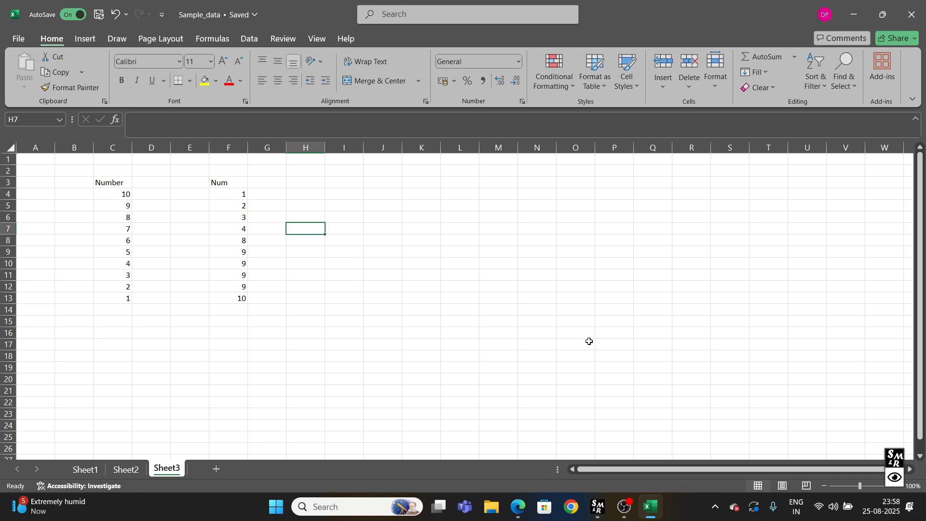
{"action": "left_click", "coordinate": [816, 77]}
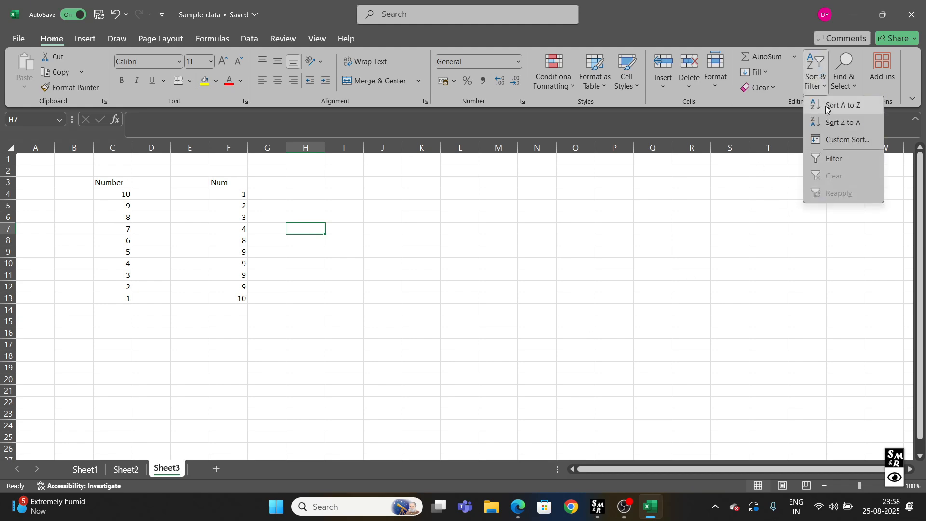
{"action": "left_click", "coordinate": [461, 362]}
Switch to Excel Basics.pdf in Edge, highlight topic 6.2 "Basic Filtering of Data" and return to the workbook.
{"action": "left_click", "coordinate": [518, 506]}
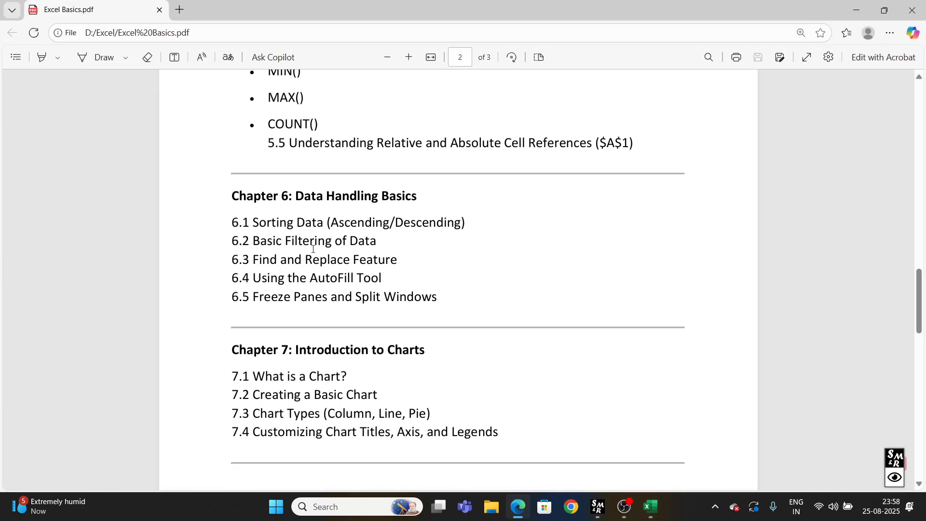
{"action": "left_click_drag", "start_coordinate": [251, 240], "coordinate": [381, 241]}
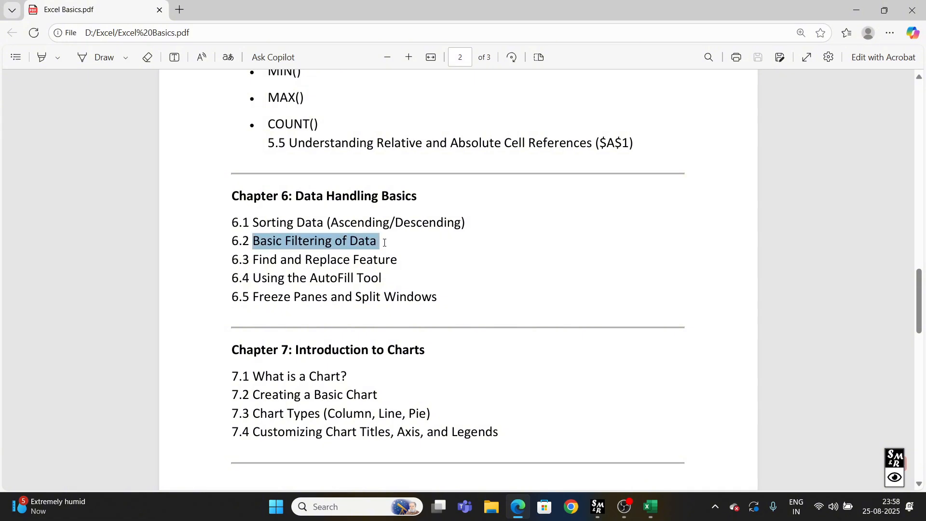
{"action": "left_click", "coordinate": [609, 200]}
{"action": "left_click", "coordinate": [858, 12]}
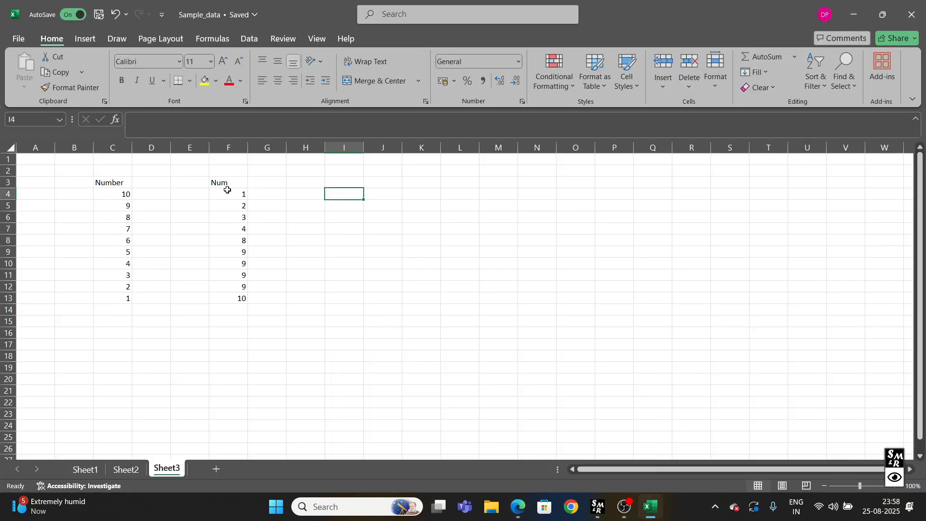
Examine the Number and Num headers in row 3, from C3 to F3.
{"action": "left_click", "coordinate": [220, 183]}
{"action": "left_click", "coordinate": [113, 183]}
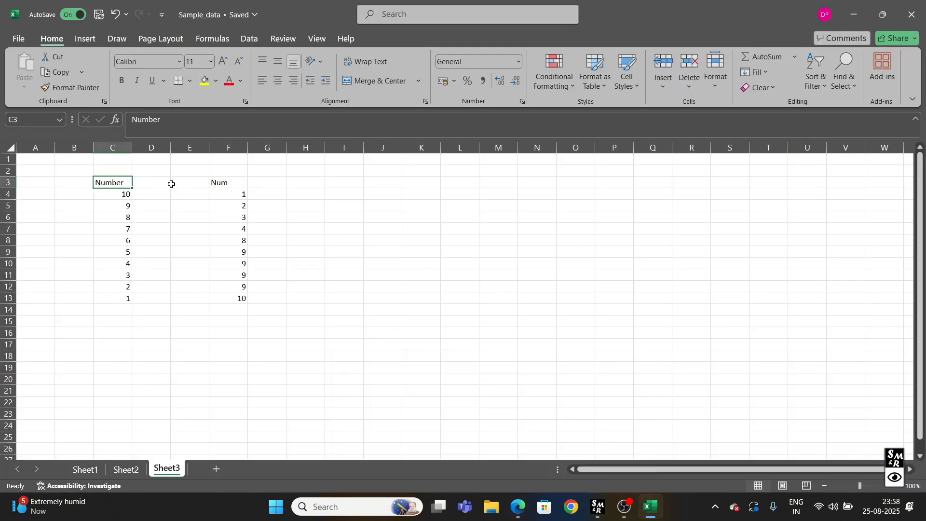
{"action": "left_click", "coordinate": [244, 182]}
{"action": "left_click", "coordinate": [306, 286]}
{"action": "left_click_drag", "start_coordinate": [114, 182], "coordinate": [253, 184]}
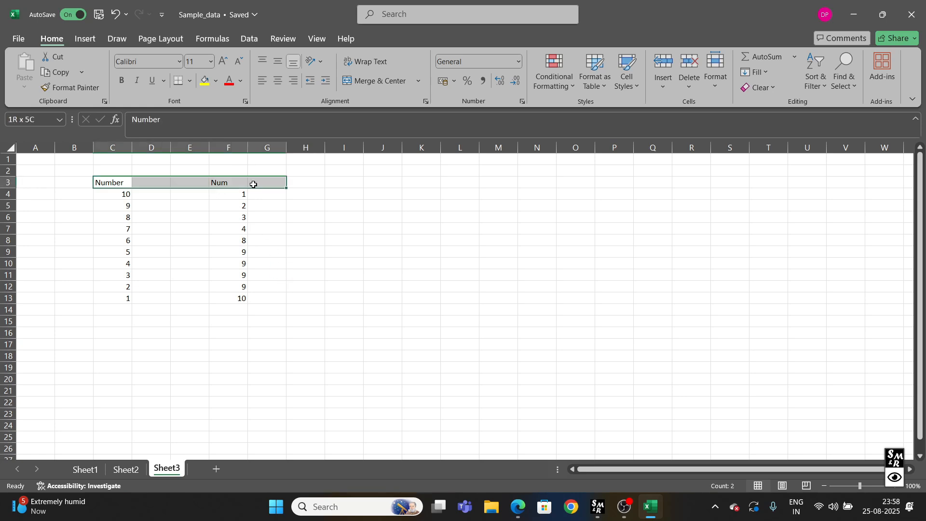
{"action": "left_click", "coordinate": [366, 253]}
{"action": "left_click_drag", "start_coordinate": [117, 182], "coordinate": [226, 184]}
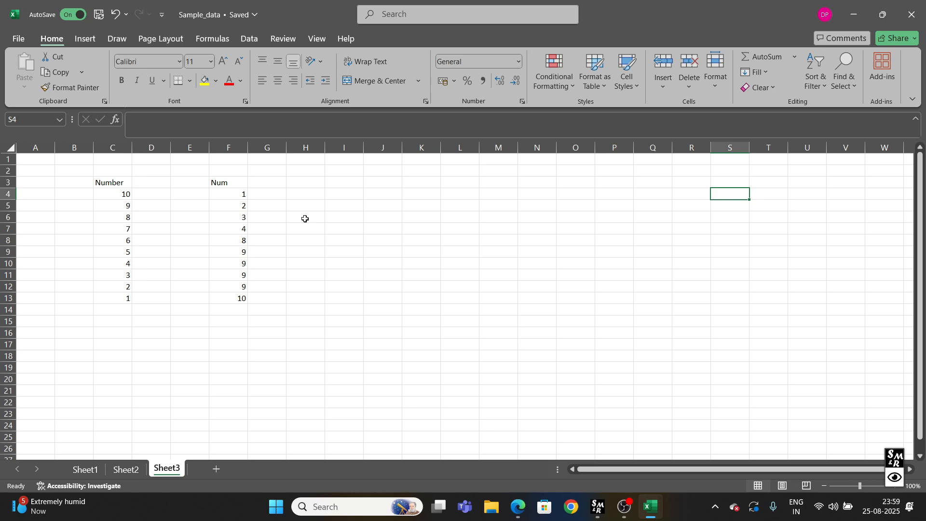
{"action": "left_click", "coordinate": [427, 274]}
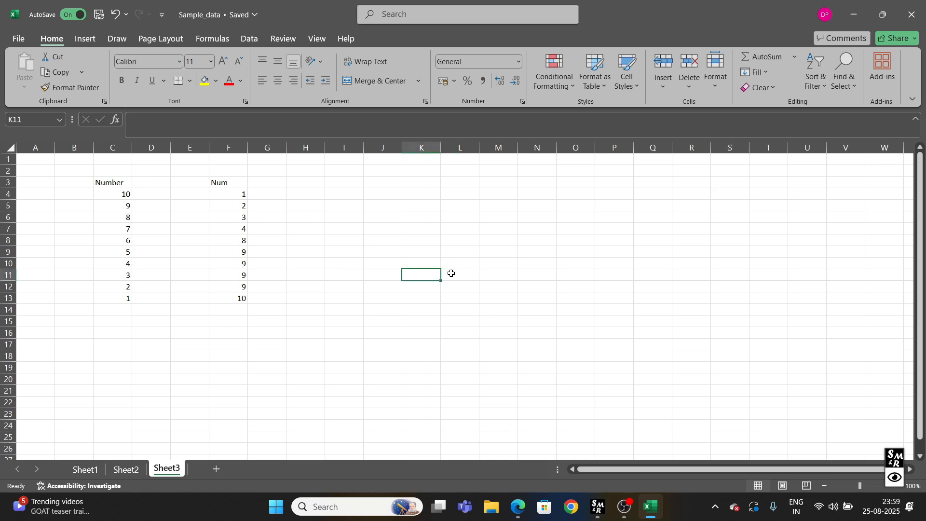
Examine the Number header in C3, its whole column C and the whole header row 3.
{"action": "left_click", "coordinate": [120, 182]}
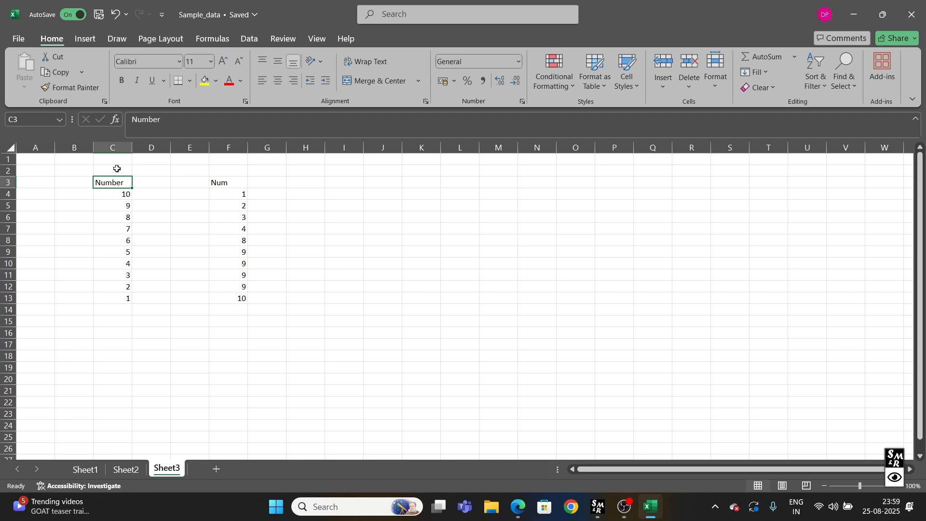
{"action": "left_click", "coordinate": [112, 147]}
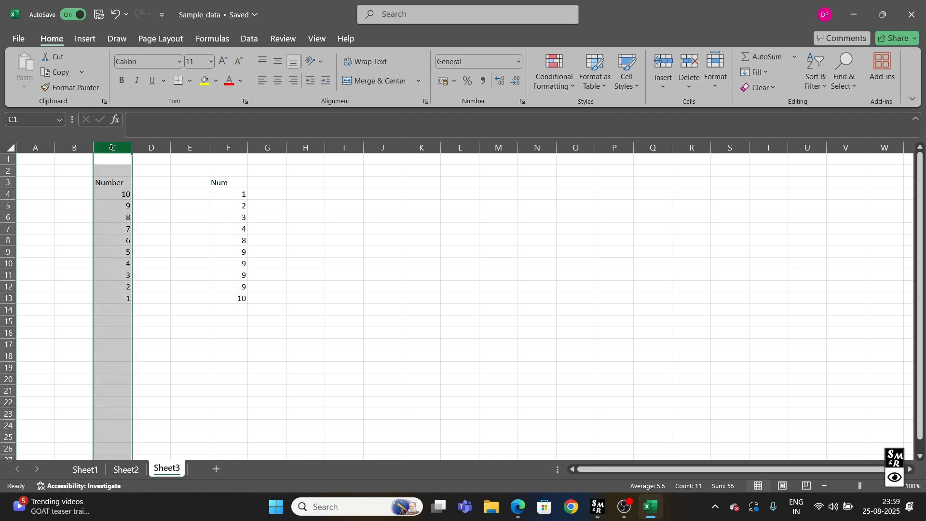
{"action": "left_click", "coordinate": [318, 265]}
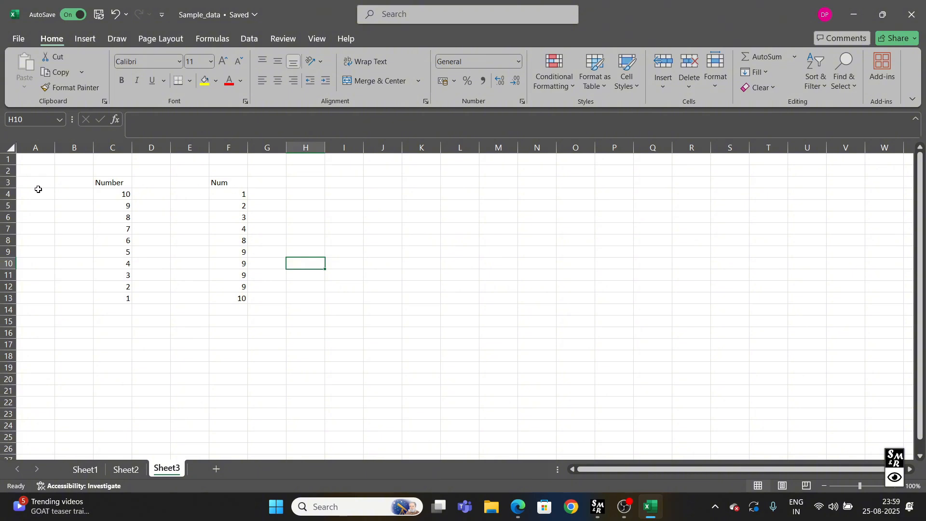
{"action": "left_click", "coordinate": [9, 183]}
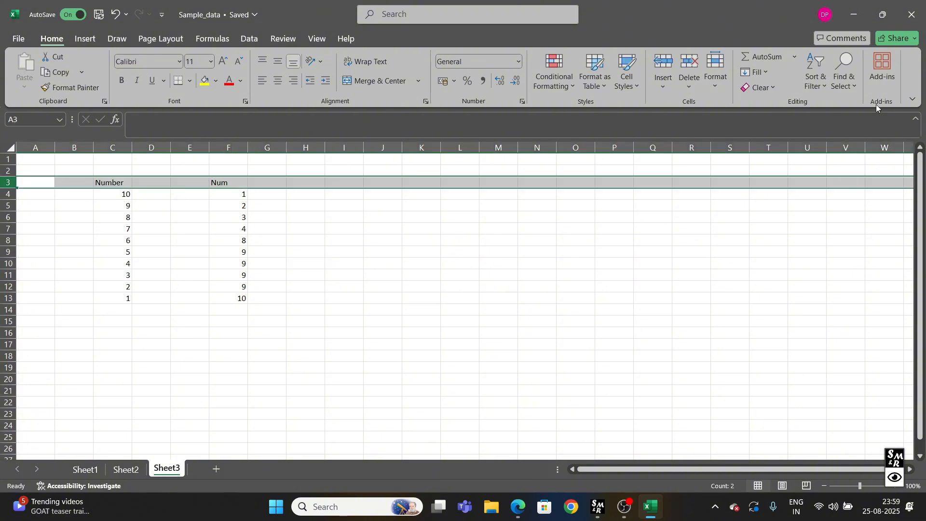
{"action": "left_click", "coordinate": [378, 363]}
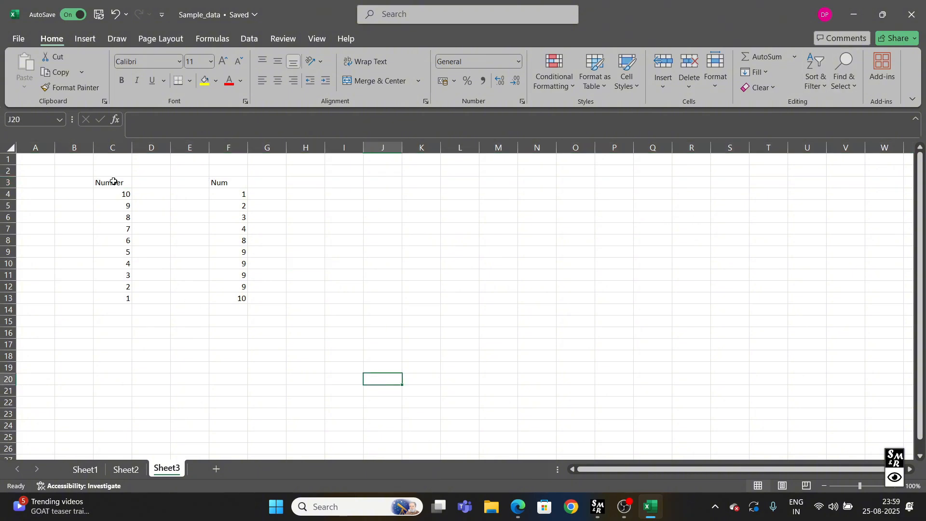
Turn on the filter for the header cells C3 to F3.
{"action": "left_click_drag", "start_coordinate": [113, 182], "coordinate": [231, 188]}
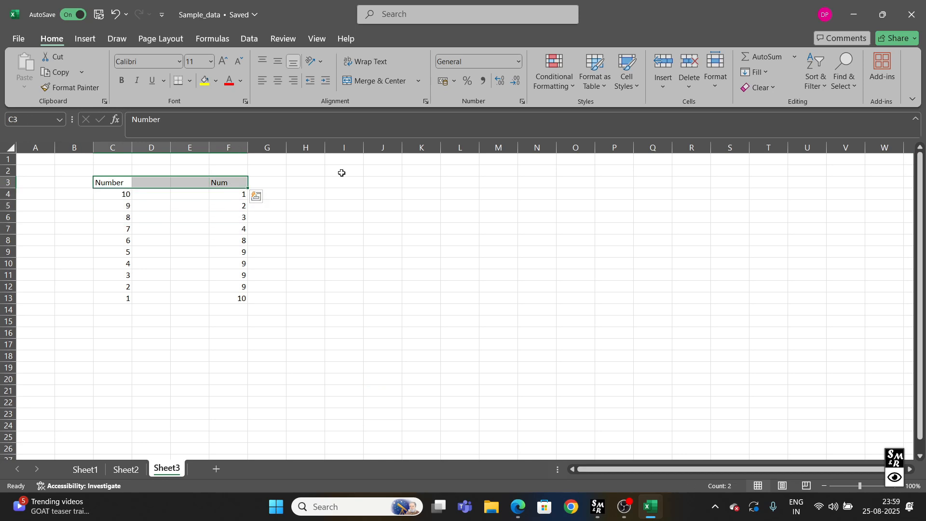
{"action": "left_click", "coordinate": [819, 86]}
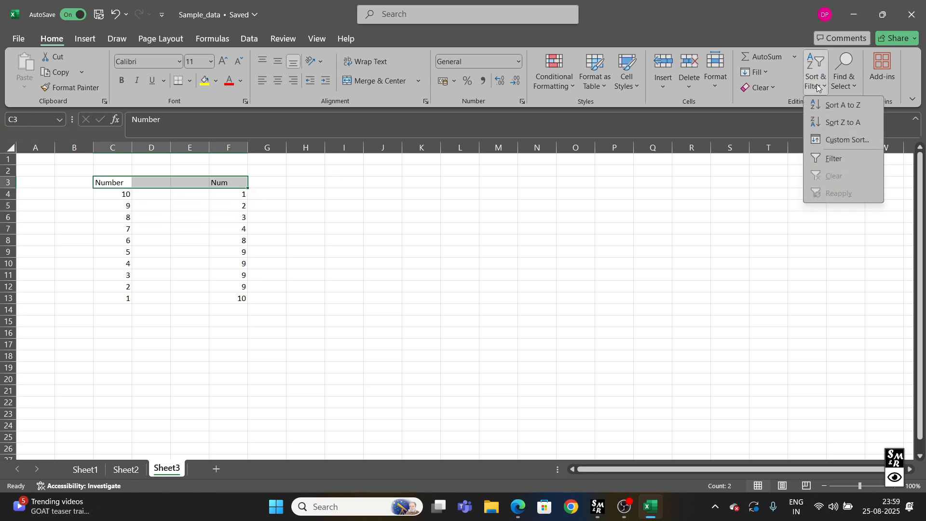
{"action": "left_click", "coordinate": [834, 158]}
{"action": "left_click", "coordinate": [334, 265]}
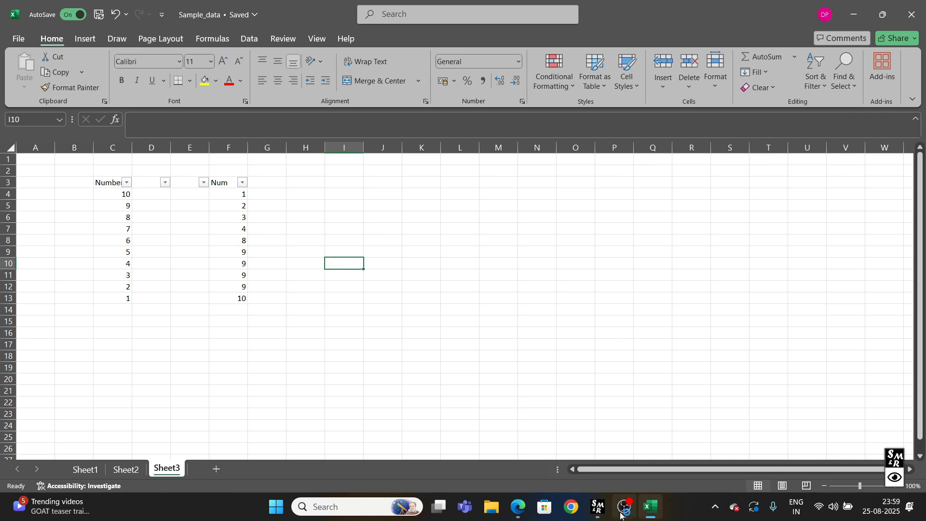
Frame the row 3 filter arrows and the values under Number and Num with red marker rectangles, and clear the markings.
{"action": "left_click", "coordinate": [601, 513]}
{"action": "left_click", "coordinate": [894, 477]}
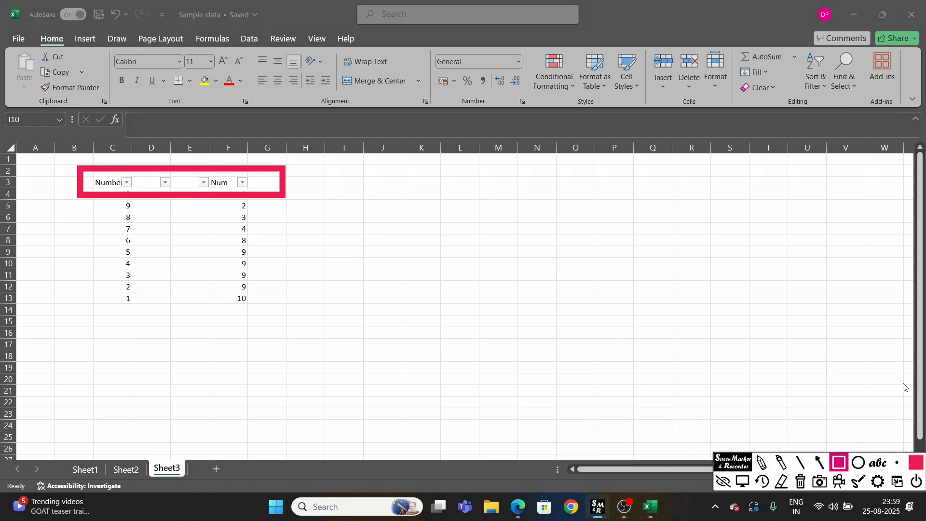
{"action": "left_click", "coordinate": [800, 481]}
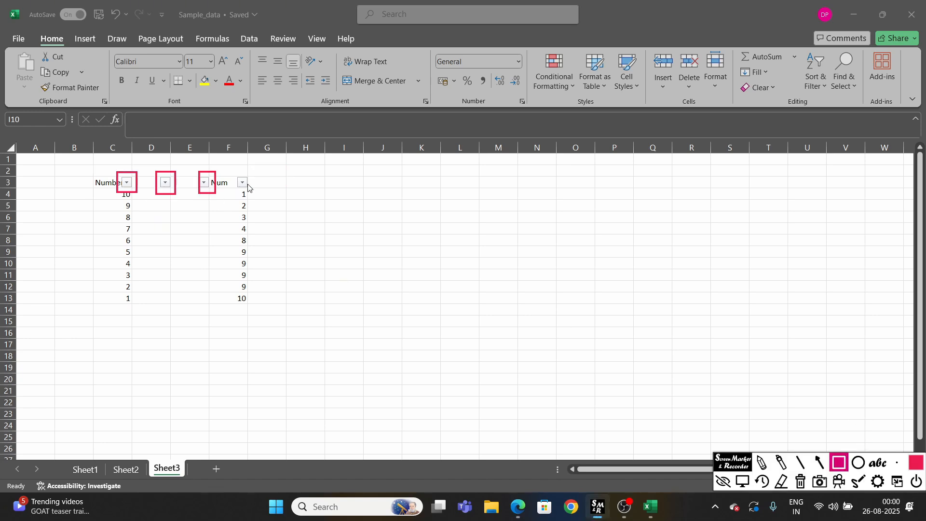
{"action": "mouse_move", "coordinate": [233, 174]}
{"action": "left_mouse_down"}
{"action": "mouse_move", "coordinate": [247, 187]}
{"action": "mouse_move", "coordinate": [264, 237]}
{"action": "mouse_move", "coordinate": [268, 305]}
{"action": "left_mouse_up"}
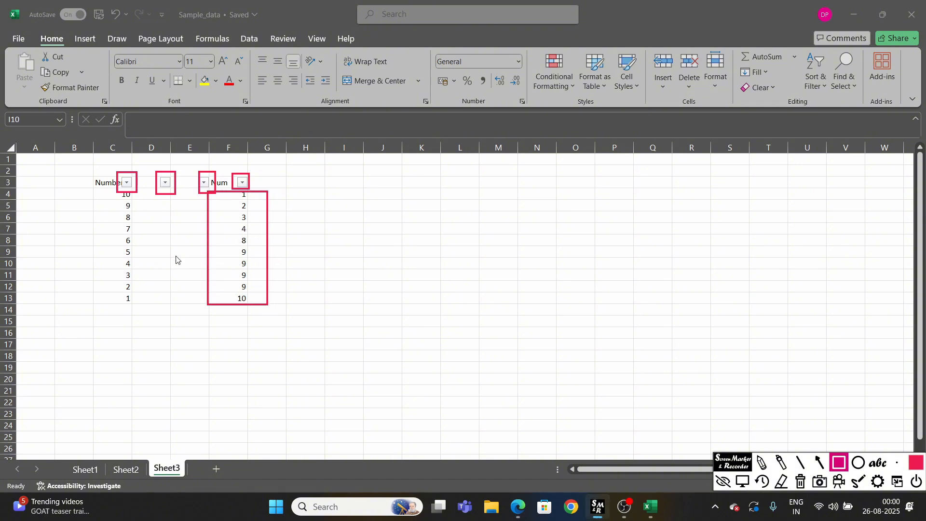
{"action": "mouse_move", "coordinate": [93, 192]}
{"action": "left_mouse_down"}
{"action": "mouse_move", "coordinate": [153, 295]}
{"action": "mouse_move", "coordinate": [150, 308]}
{"action": "left_mouse_up"}
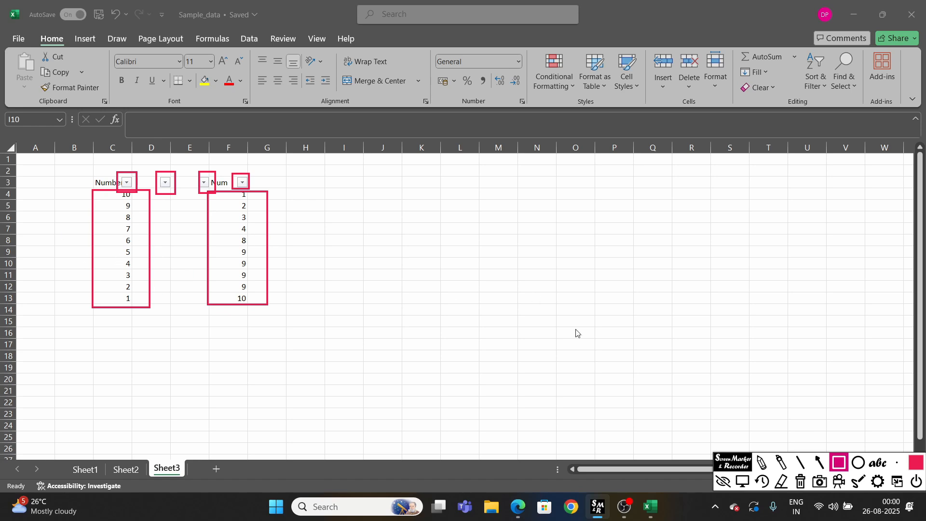
{"action": "left_click", "coordinate": [799, 481]}
{"action": "left_click", "coordinate": [723, 481]}
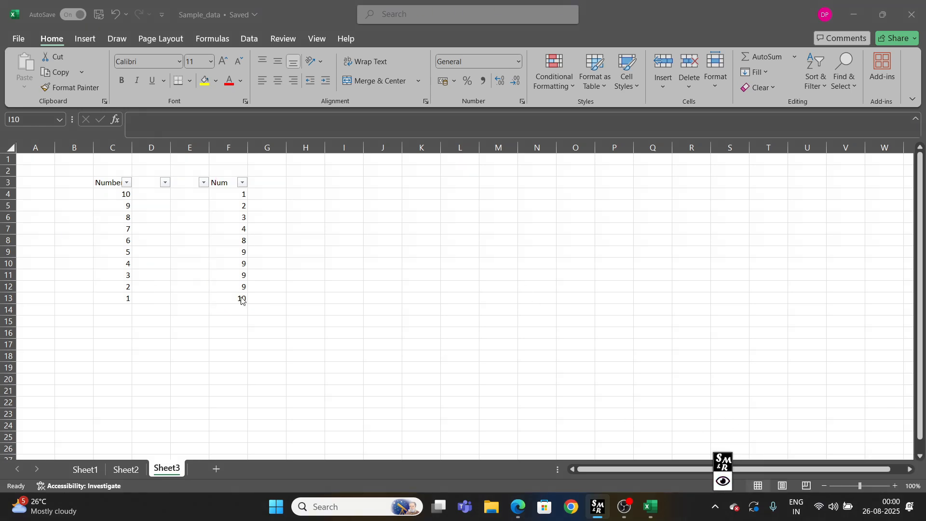
Select the repeated 9 values in F9:F12 and view the filter options of the Num column.
{"action": "left_click", "coordinate": [238, 253]}
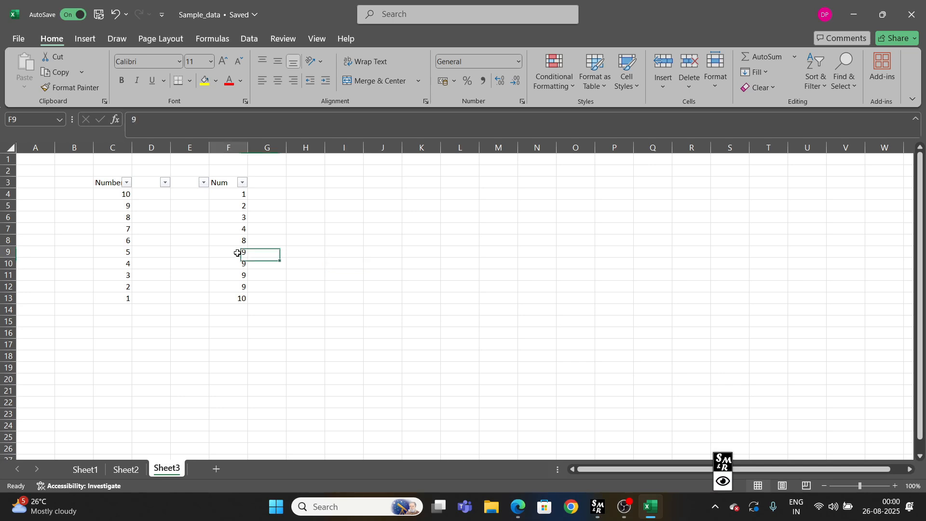
{"action": "left_click_drag", "start_coordinate": [237, 253], "coordinate": [243, 285]}
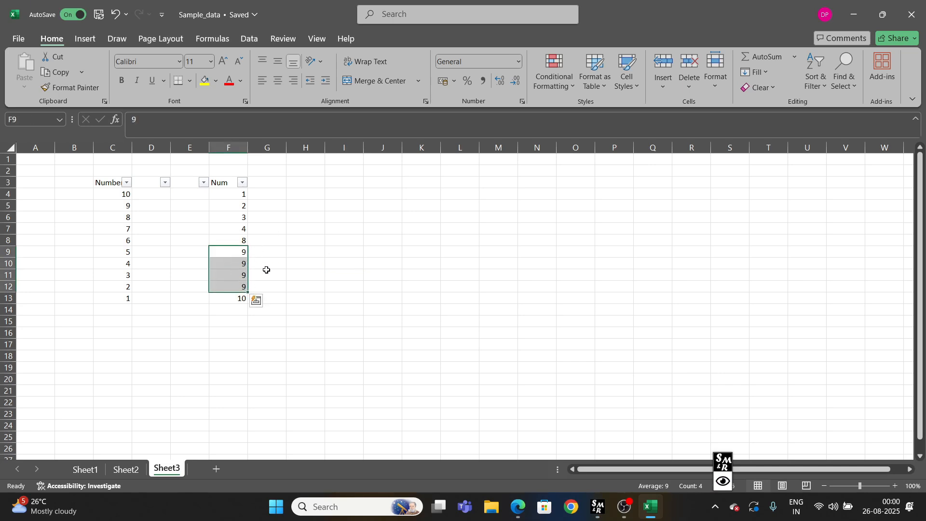
{"action": "left_click", "coordinate": [269, 265]}
{"action": "left_click", "coordinate": [242, 183]}
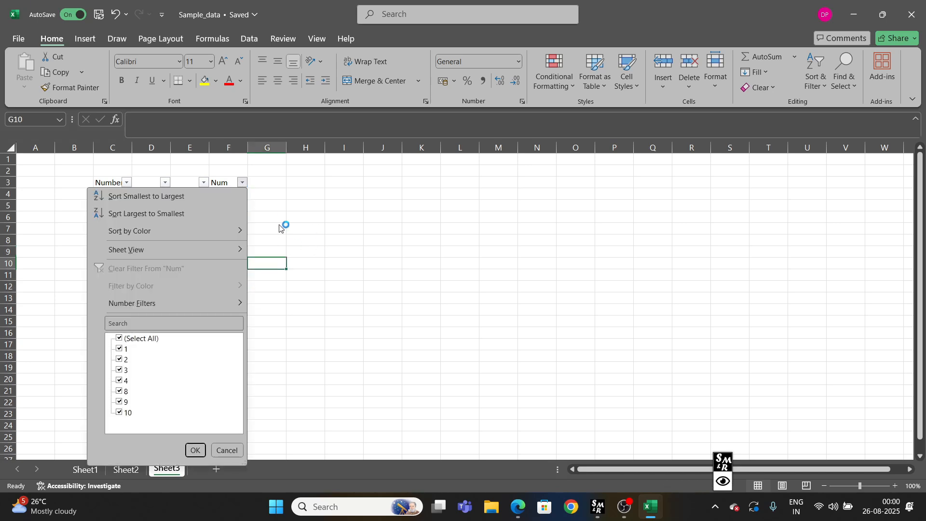
{"action": "left_click", "coordinate": [156, 344]}
{"action": "left_click", "coordinate": [243, 183]}
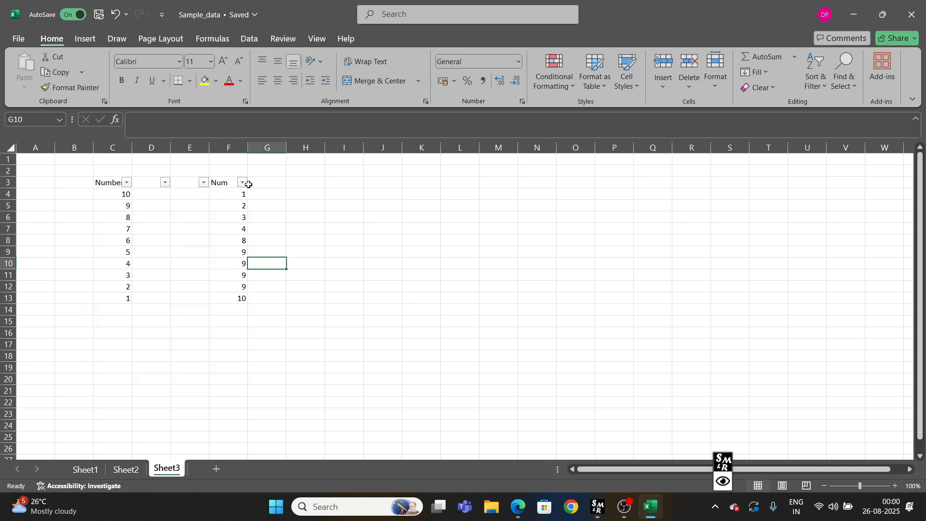
Filter the Num column to show only the value 9 and check the remaining rows.
{"action": "left_click", "coordinate": [242, 183]}
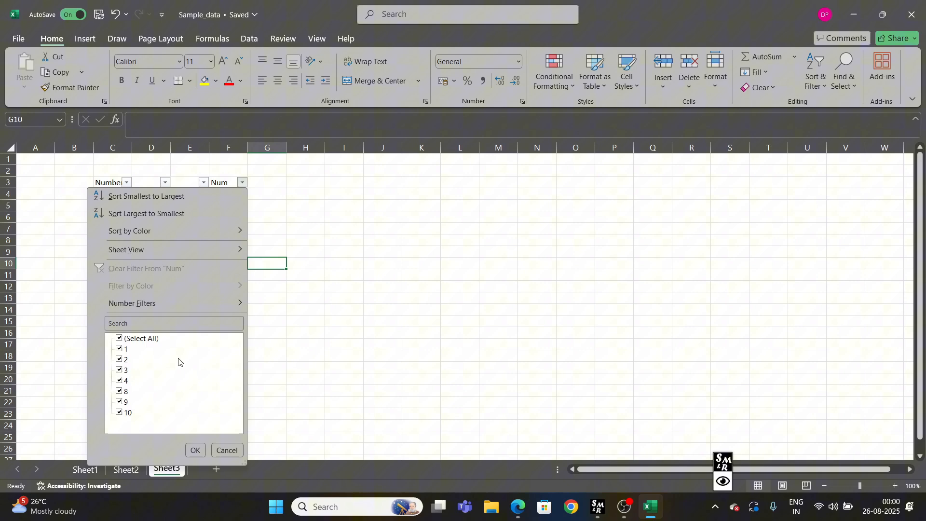
{"action": "left_click", "coordinate": [123, 343]}
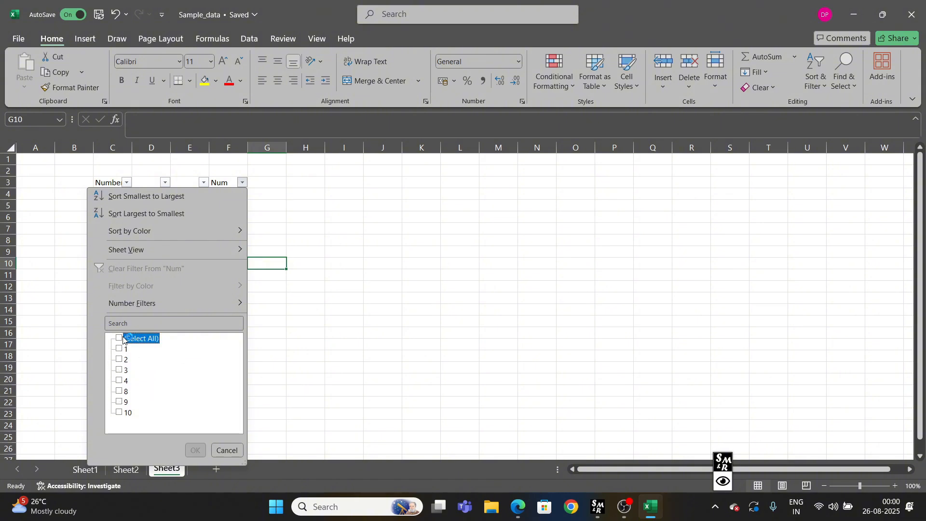
{"action": "left_click", "coordinate": [119, 402]}
{"action": "left_click", "coordinate": [195, 450]}
{"action": "left_click_drag", "start_coordinate": [229, 194], "coordinate": [232, 240]}
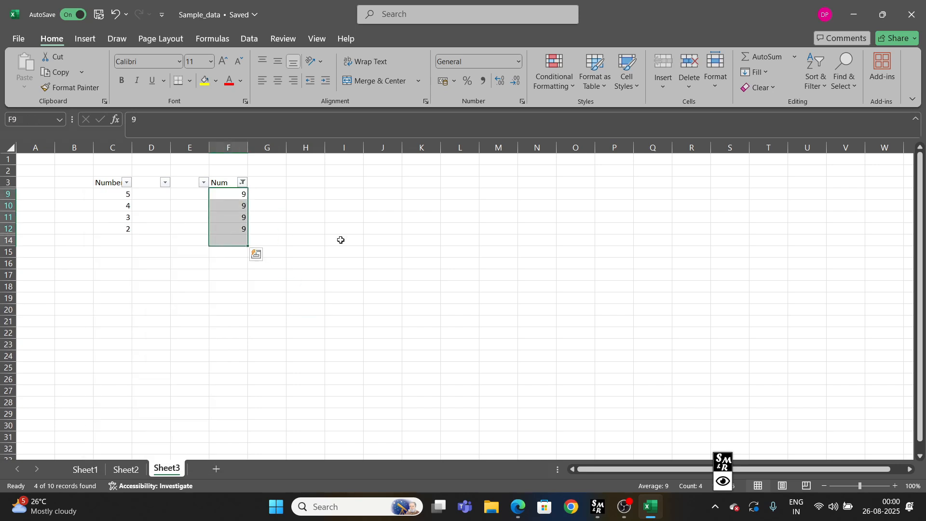
{"action": "left_click", "coordinate": [341, 239]}
{"action": "left_click_drag", "start_coordinate": [229, 194], "coordinate": [232, 229]}
{"action": "left_click", "coordinate": [309, 205]}
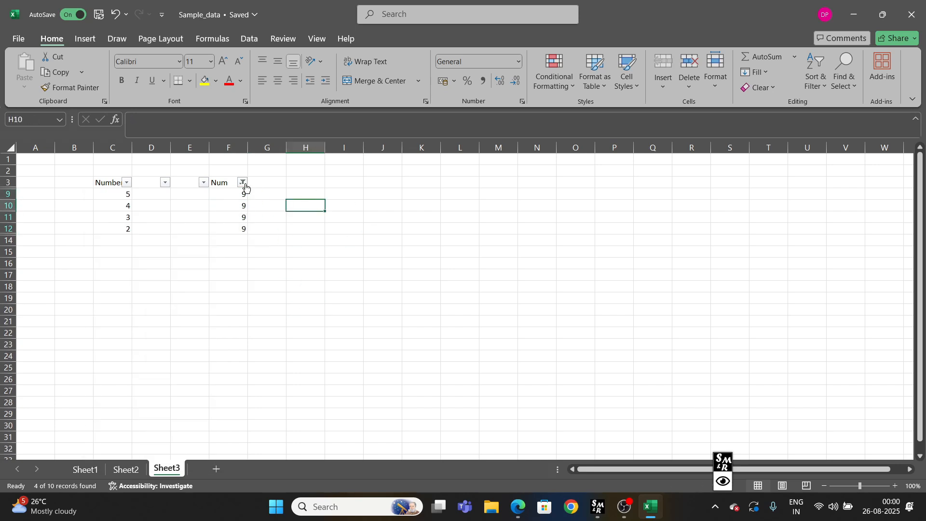
Reset the Num column's filter to include all values.
{"action": "left_click", "coordinate": [243, 183]}
{"action": "left_click", "coordinate": [126, 343]}
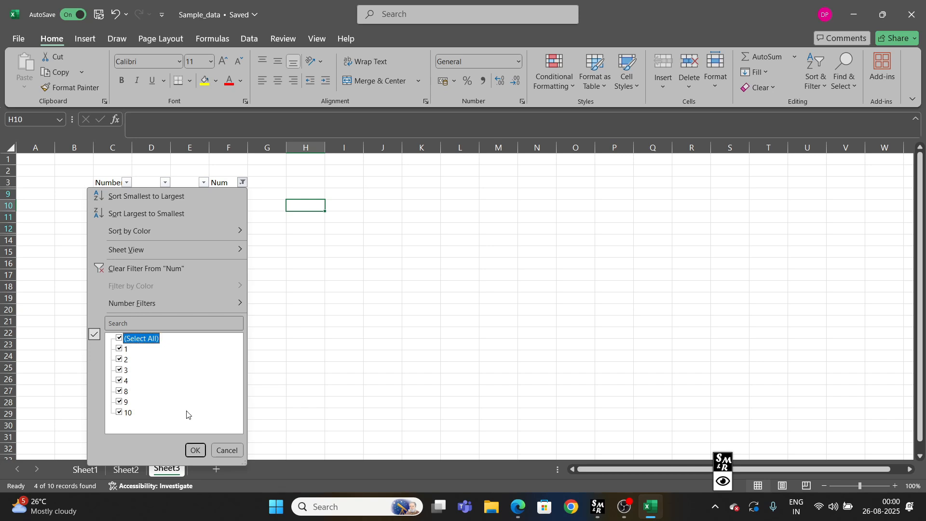
{"action": "left_click", "coordinate": [196, 449]}
{"action": "left_click", "coordinate": [279, 319]}
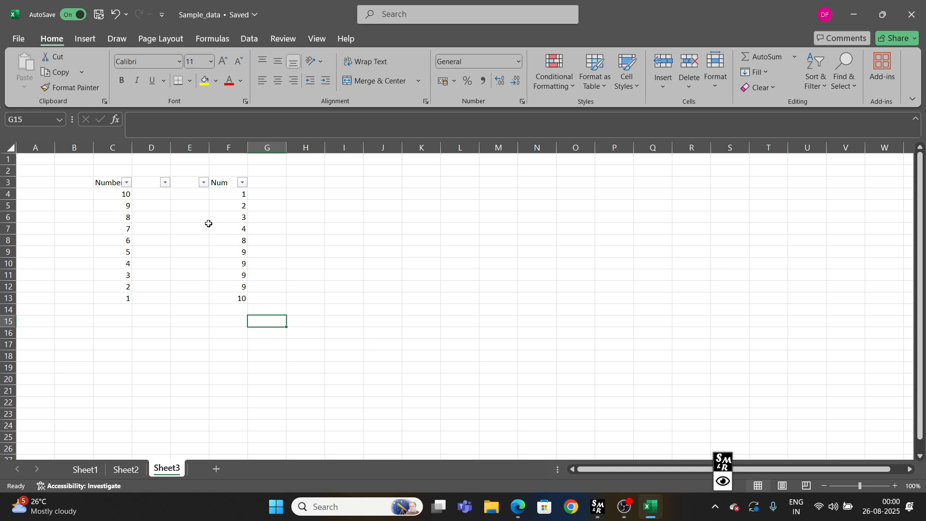
Review the Num values, including the 9s in F9:F12, and filter the column to show only 1 and 9.
{"action": "left_click_drag", "start_coordinate": [220, 179], "coordinate": [229, 321]}
{"action": "left_click_drag", "start_coordinate": [229, 252], "coordinate": [229, 286]}
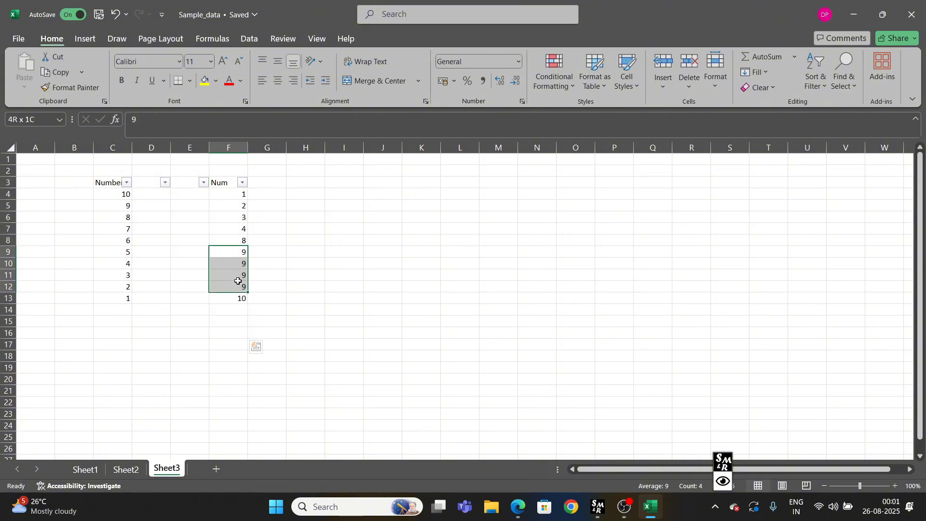
{"action": "left_click", "coordinate": [244, 183]}
{"action": "left_click", "coordinate": [126, 338]}
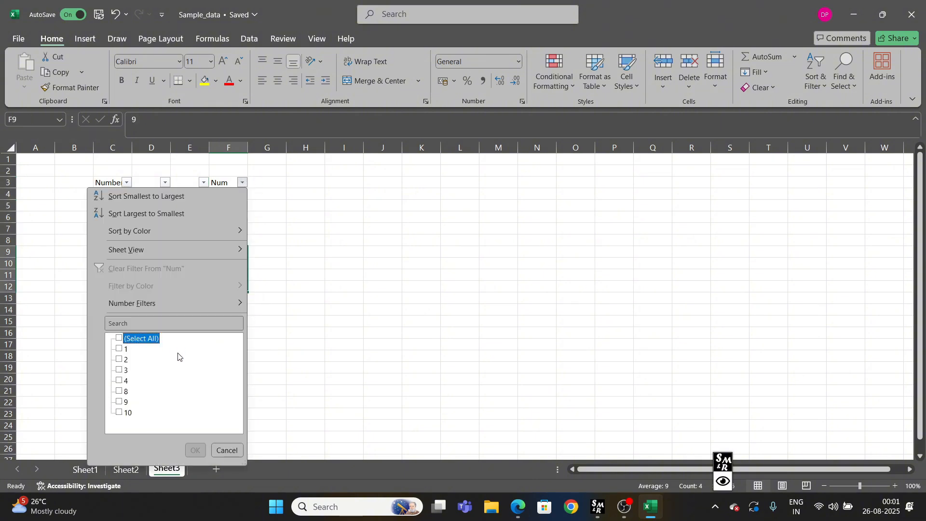
{"action": "left_click", "coordinate": [122, 349]}
{"action": "left_click", "coordinate": [121, 402]}
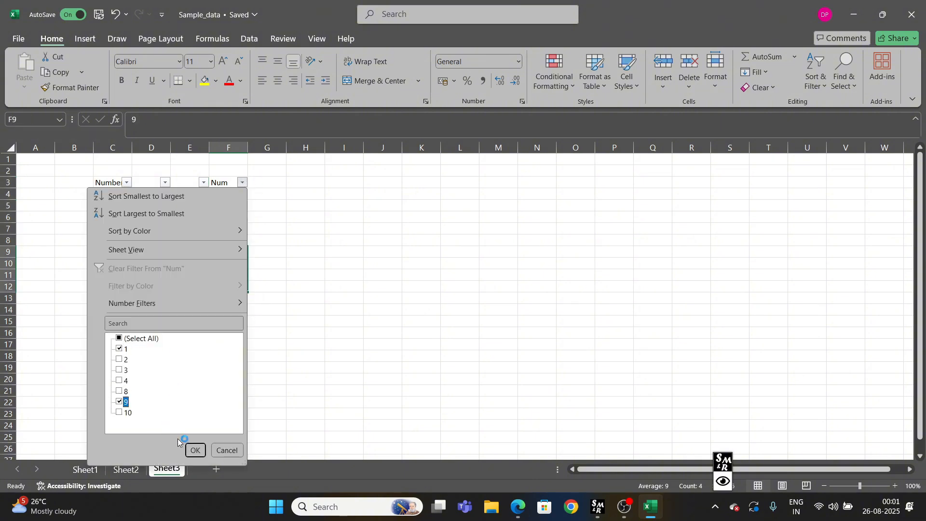
{"action": "left_click", "coordinate": [186, 451]}
{"action": "left_click", "coordinate": [306, 355]}
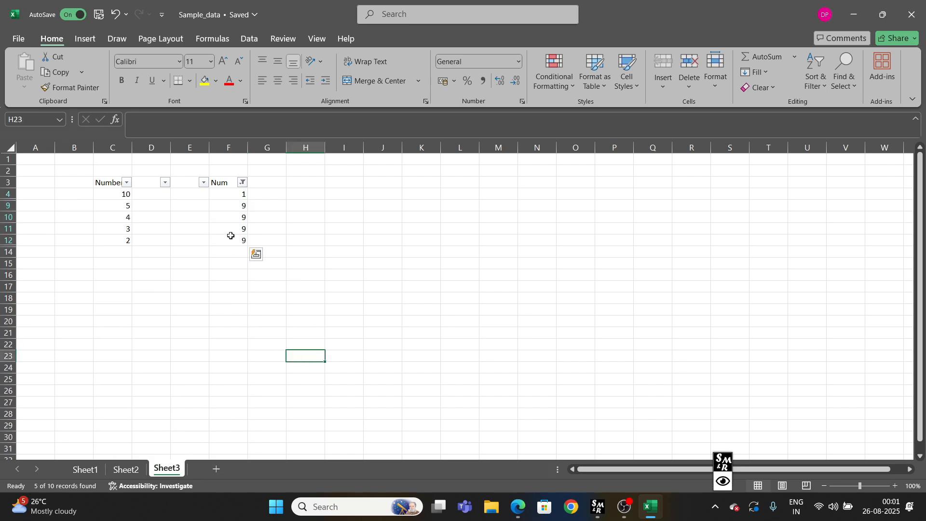
Examine the Num column's sort, Sheet View and Number Filters options and its value checklist, leaving the applied filter as it is.
{"action": "left_click", "coordinate": [242, 182]}
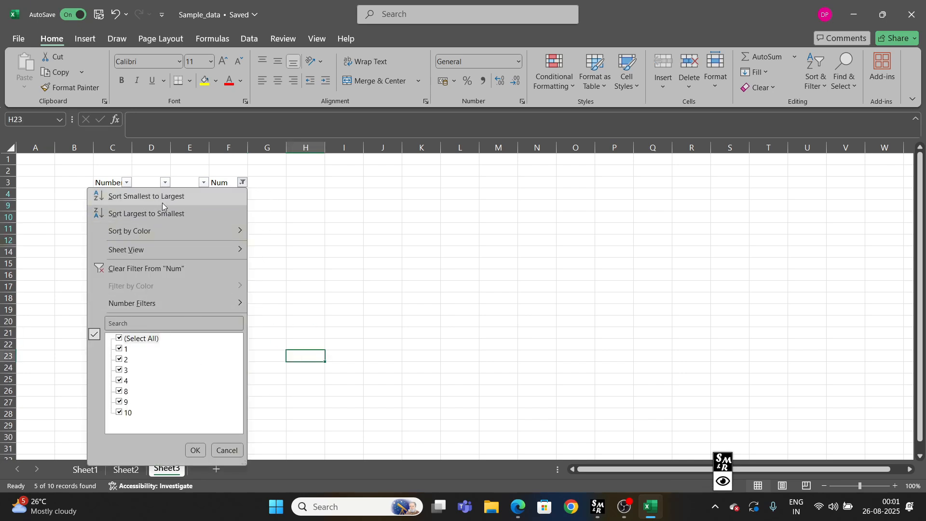
{"action": "mouse_move", "coordinate": [146, 236]}
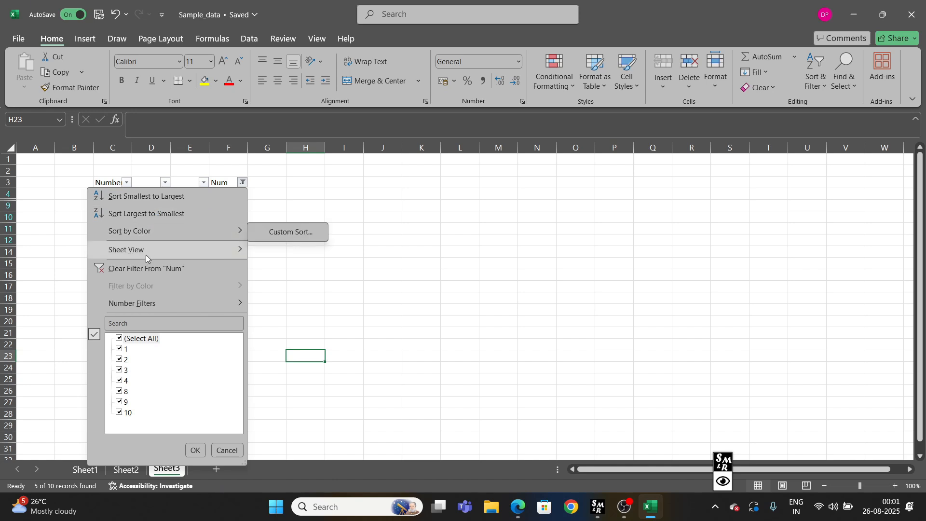
{"action": "mouse_move", "coordinate": [146, 256]}
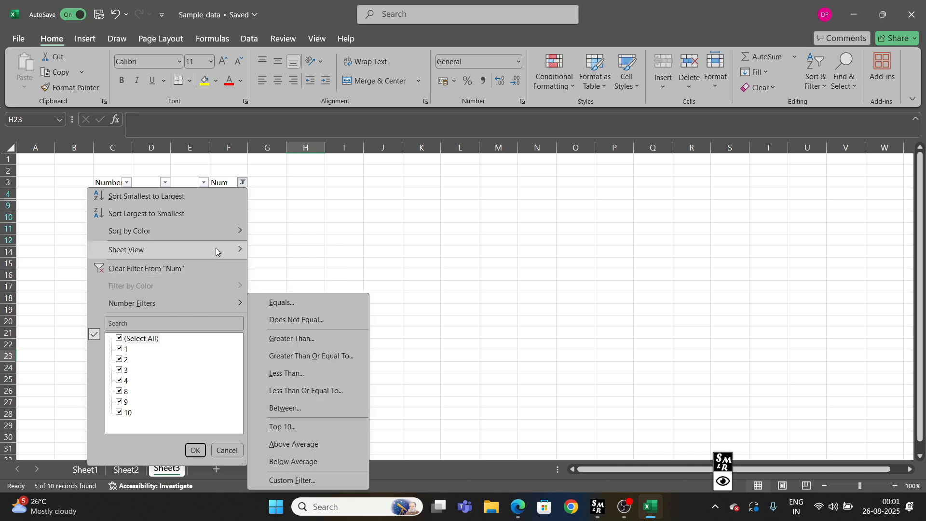
{"action": "mouse_move", "coordinate": [185, 307]}
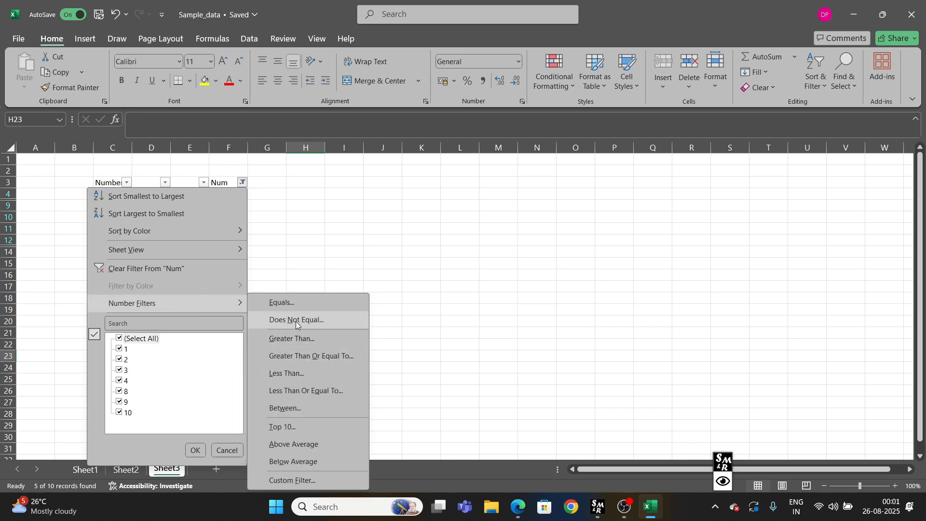
{"action": "left_click", "coordinate": [119, 349]}
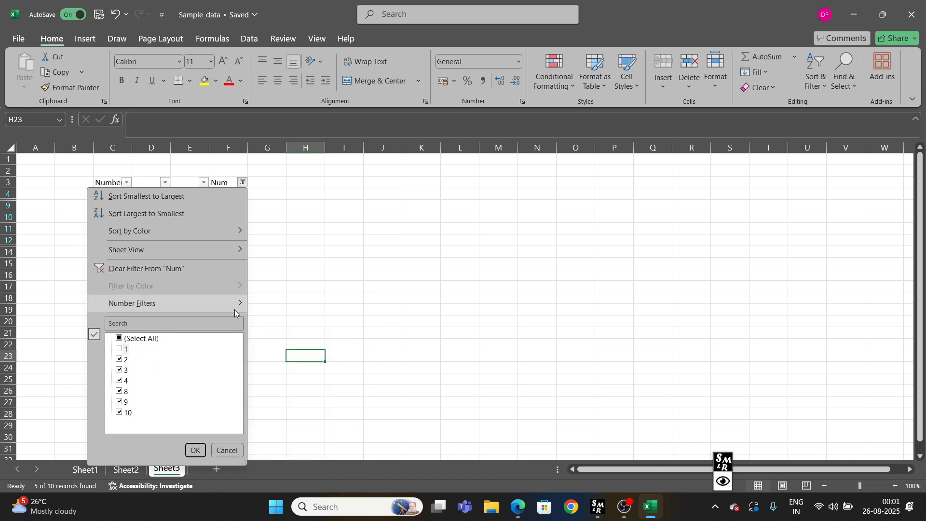
{"action": "mouse_move", "coordinate": [234, 308]}
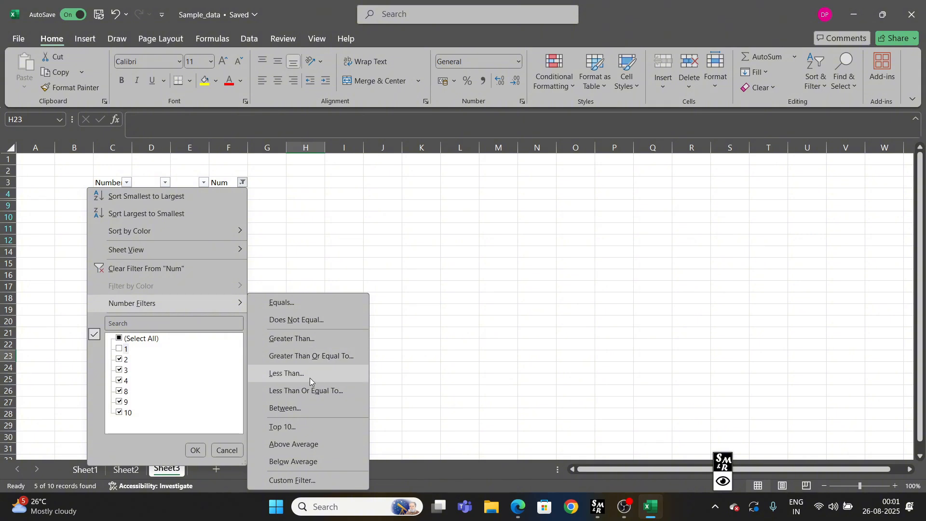
{"action": "left_click", "coordinate": [345, 405]}
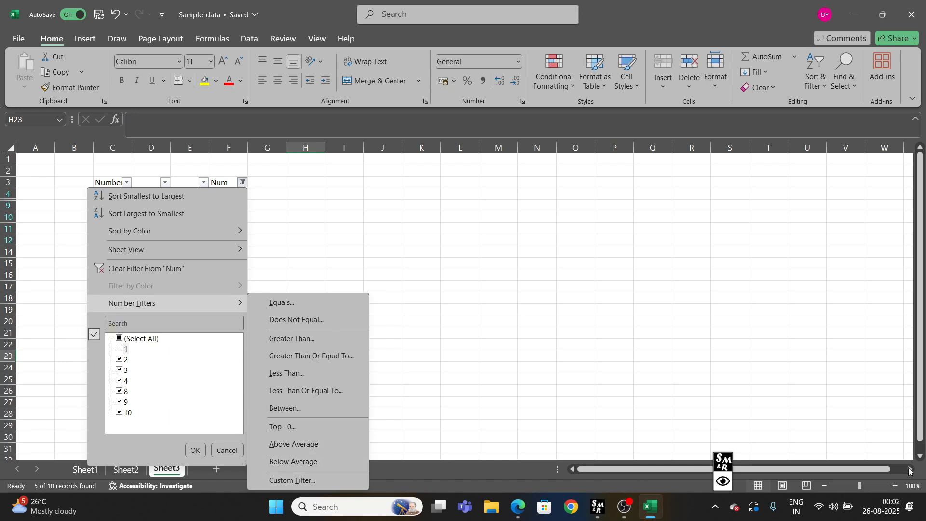
{"action": "left_click", "coordinate": [723, 481]}
{"action": "left_click", "coordinate": [272, 245]}
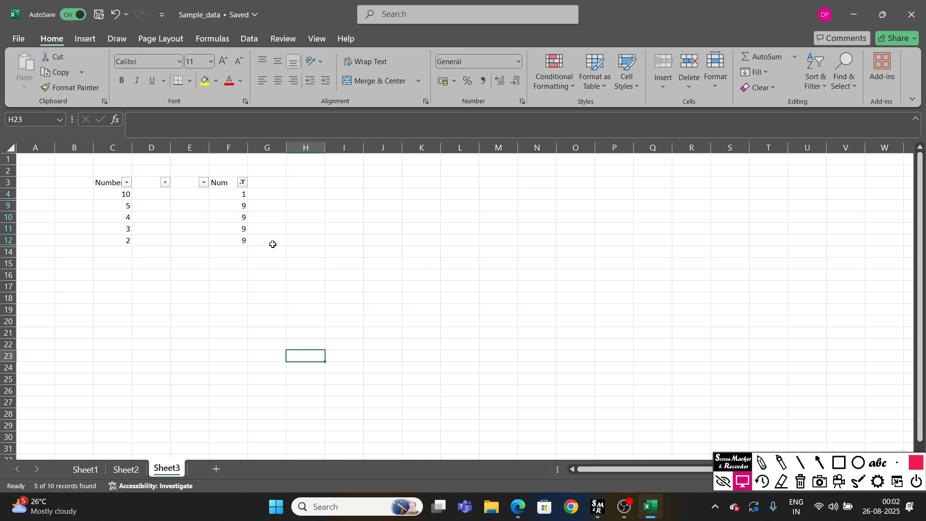
Set the Num column's filter back to all values.
{"action": "left_click", "coordinate": [243, 183]}
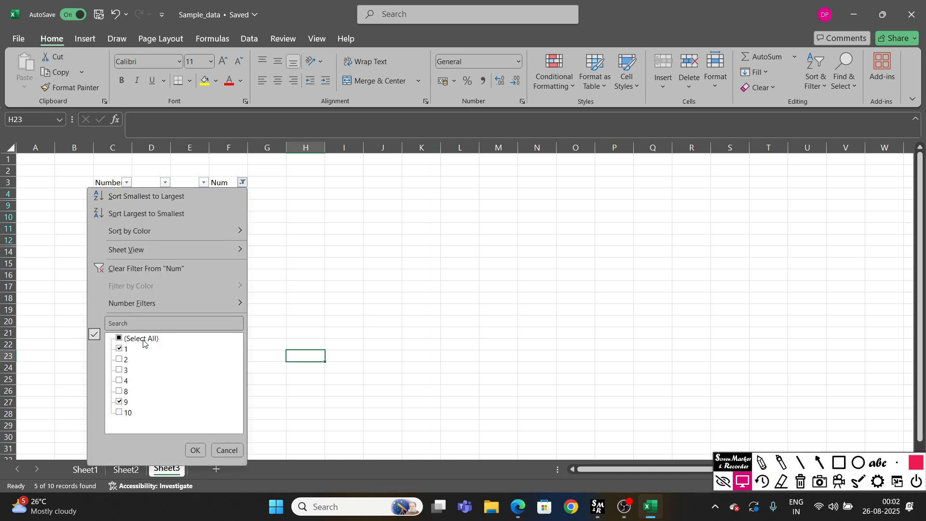
{"action": "left_click", "coordinate": [143, 339]}
{"action": "left_click", "coordinate": [195, 450]}
{"action": "left_click", "coordinate": [419, 321]}
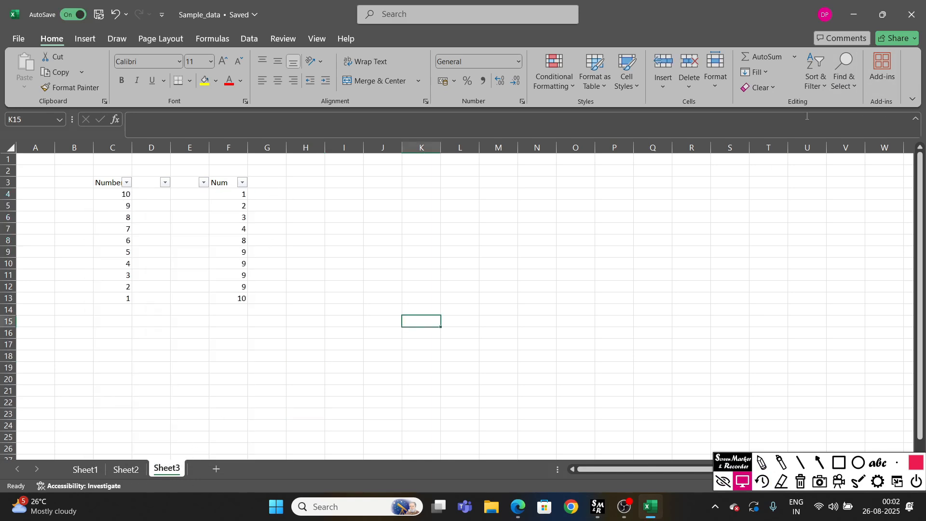
Remove the filter from the header cells C3:F3 and turn it on again for the same range.
{"action": "left_click_drag", "start_coordinate": [112, 183], "coordinate": [232, 182]}
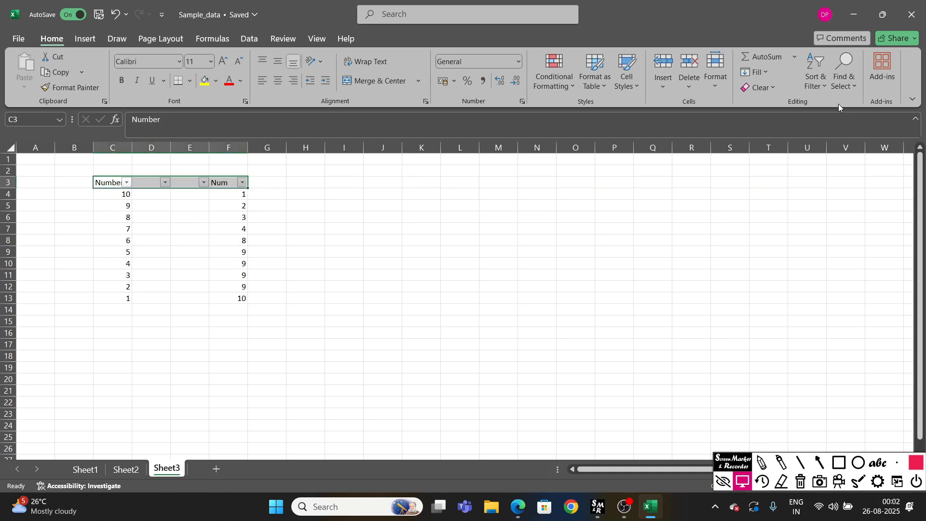
{"action": "left_click", "coordinate": [819, 87]}
{"action": "left_click", "coordinate": [834, 155]}
{"action": "left_click", "coordinate": [819, 87]}
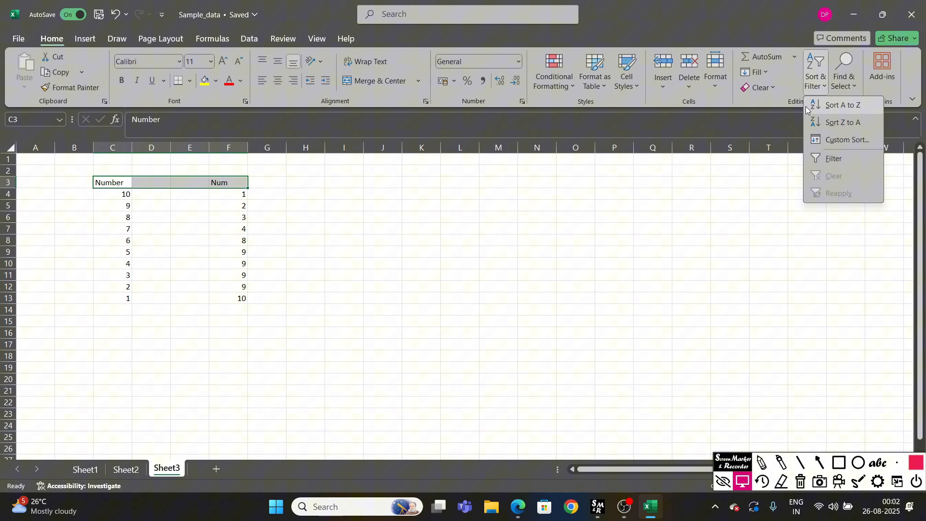
{"action": "left_click", "coordinate": [825, 155]}
{"action": "left_click", "coordinate": [305, 402]}
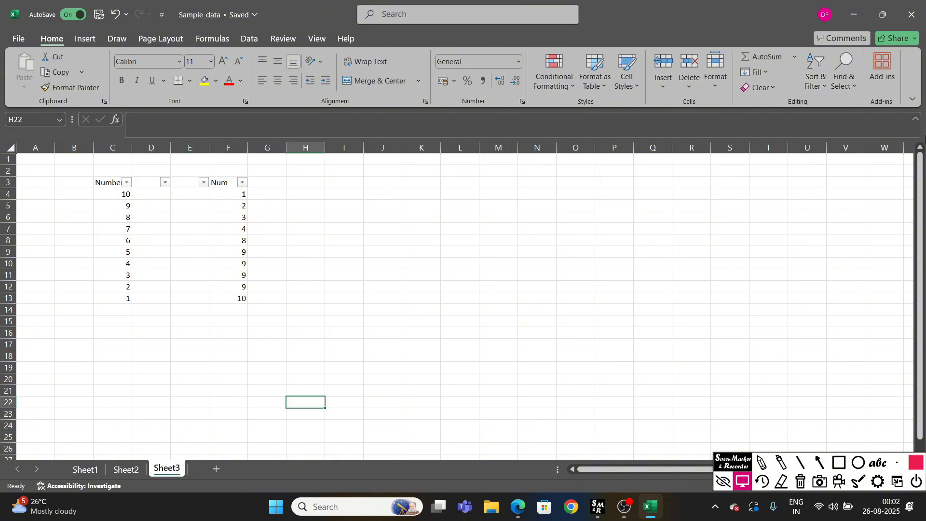
Filter the Num column to show only the values 4, 9 and 10.
{"action": "left_click", "coordinate": [242, 182]}
{"action": "left_click", "coordinate": [140, 338]}
{"action": "left_click", "coordinate": [126, 370]}
{"action": "left_click", "coordinate": [127, 370]}
{"action": "left_click", "coordinate": [127, 380]}
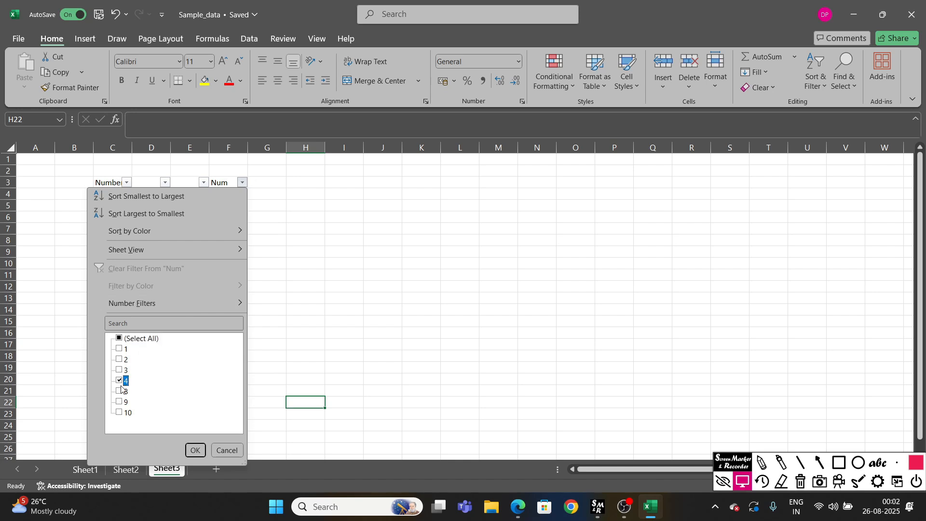
{"action": "left_click", "coordinate": [126, 401]}
{"action": "left_click", "coordinate": [127, 412]}
{"action": "left_click", "coordinate": [195, 450]}
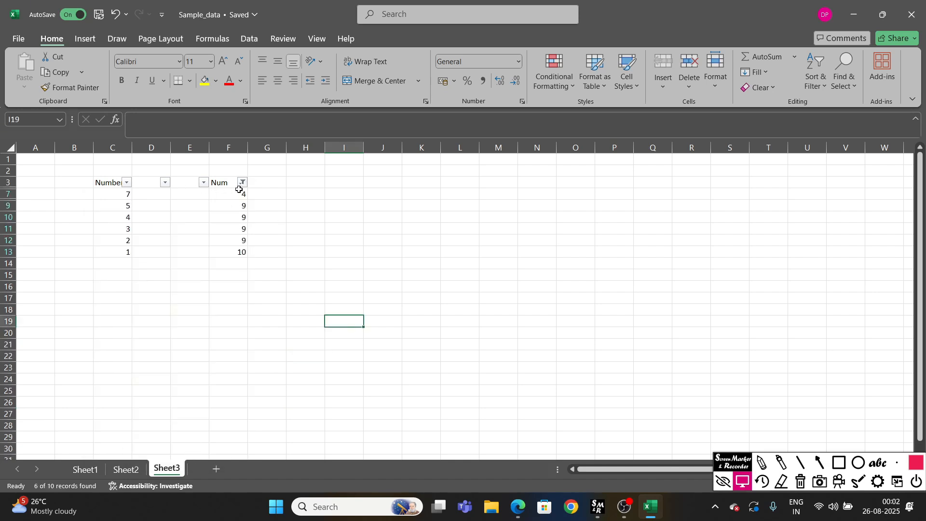
Clear the filter state of the data range with the Clear command, keeping the header filters on.
{"action": "left_click", "coordinate": [214, 182]}
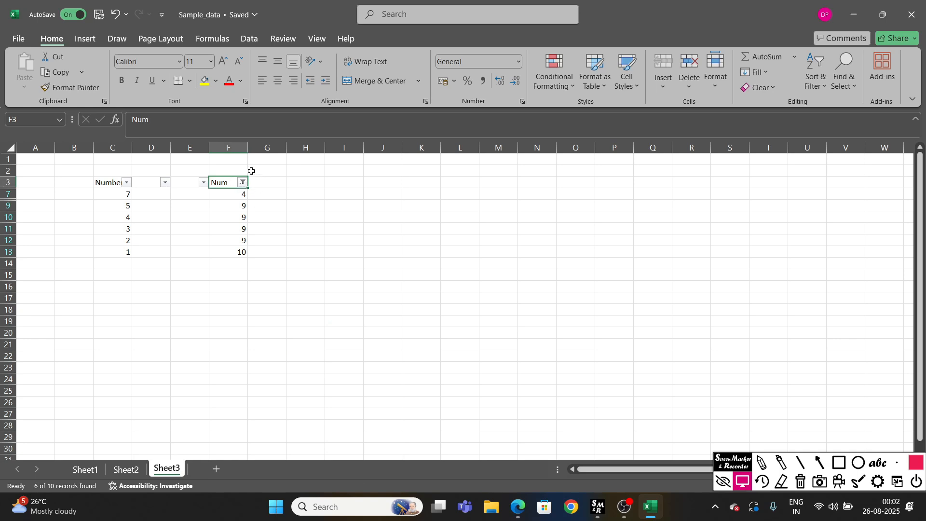
{"action": "left_click", "coordinate": [815, 75]}
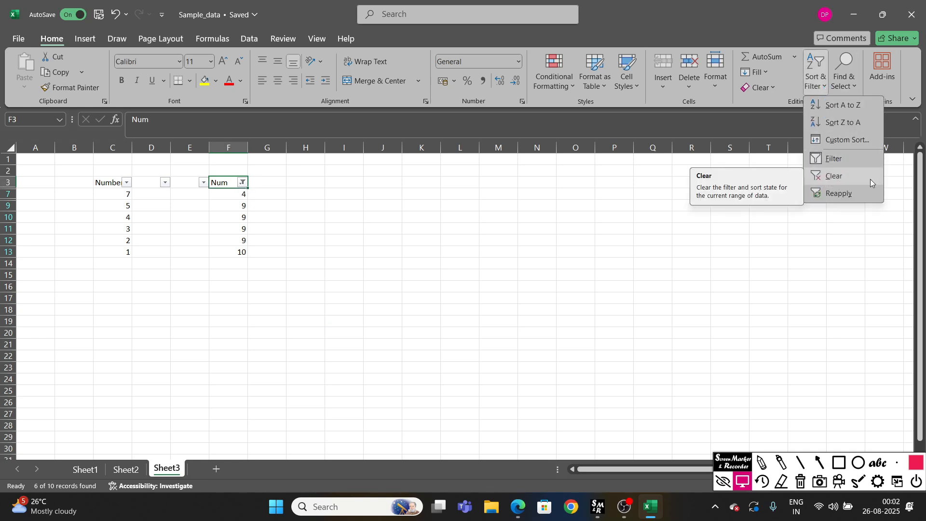
{"action": "left_click", "coordinate": [843, 178]}
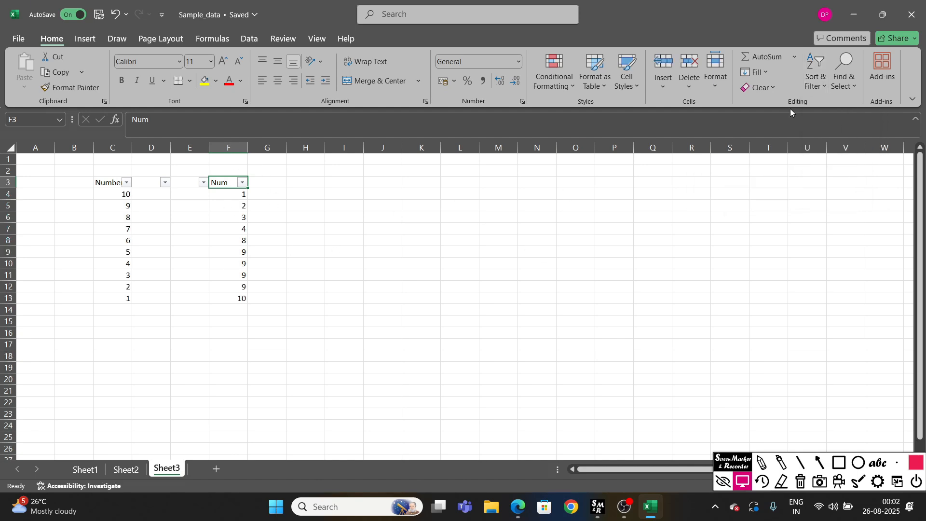
{"action": "left_click", "coordinate": [816, 72]}
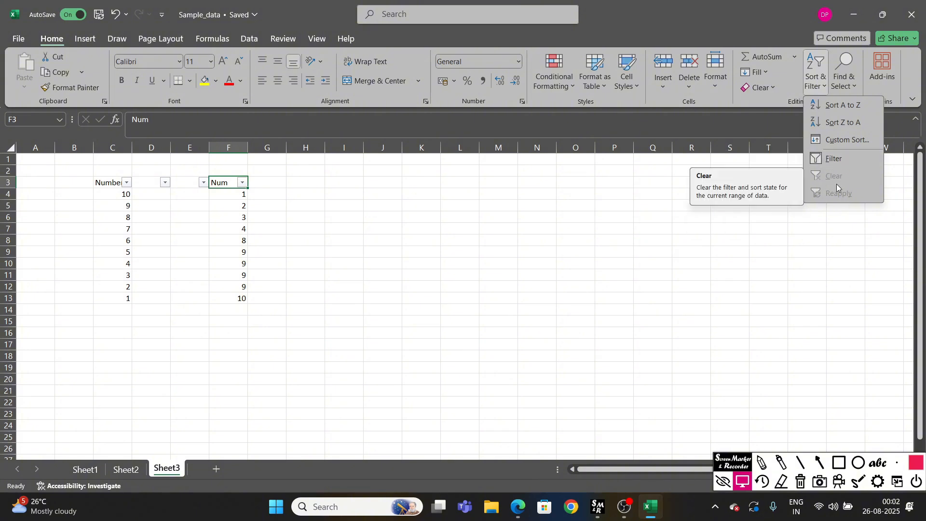
{"action": "left_click", "coordinate": [243, 184]}
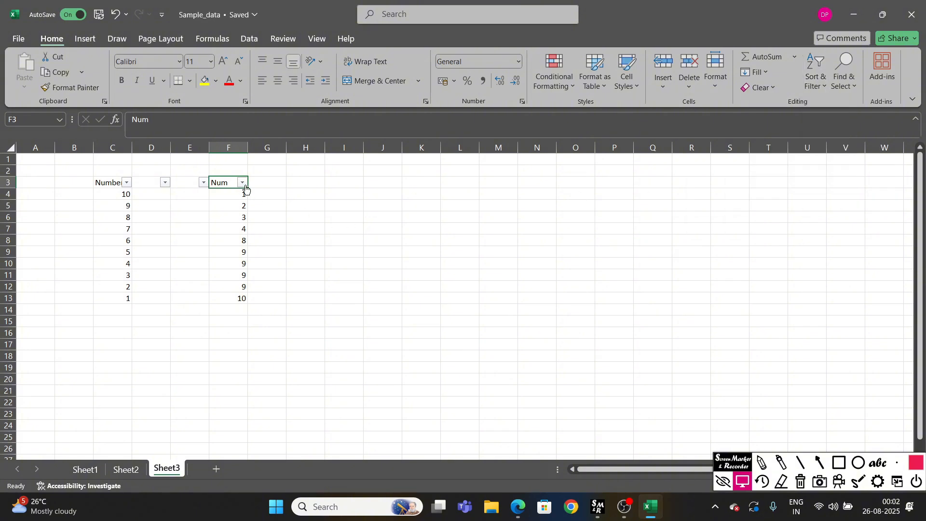
Filter the Num column to show only the values 2, 4 and 9, and reapply the filter.
{"action": "left_click", "coordinate": [243, 183]}
{"action": "left_click", "coordinate": [145, 337]}
{"action": "left_click", "coordinate": [120, 359]}
{"action": "left_click", "coordinate": [120, 380]}
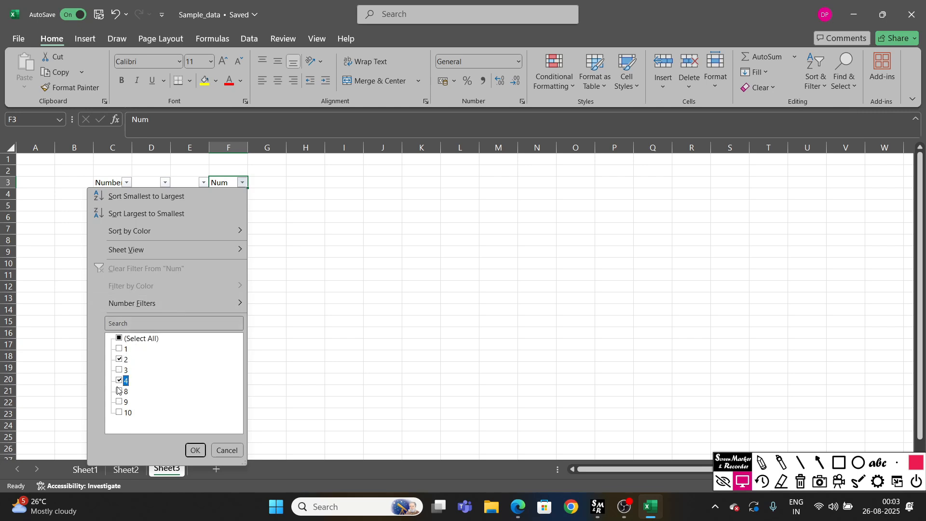
{"action": "left_click", "coordinate": [120, 401]}
{"action": "left_click", "coordinate": [193, 450]}
{"action": "left_click", "coordinate": [815, 75]}
{"action": "left_click", "coordinate": [837, 195]}
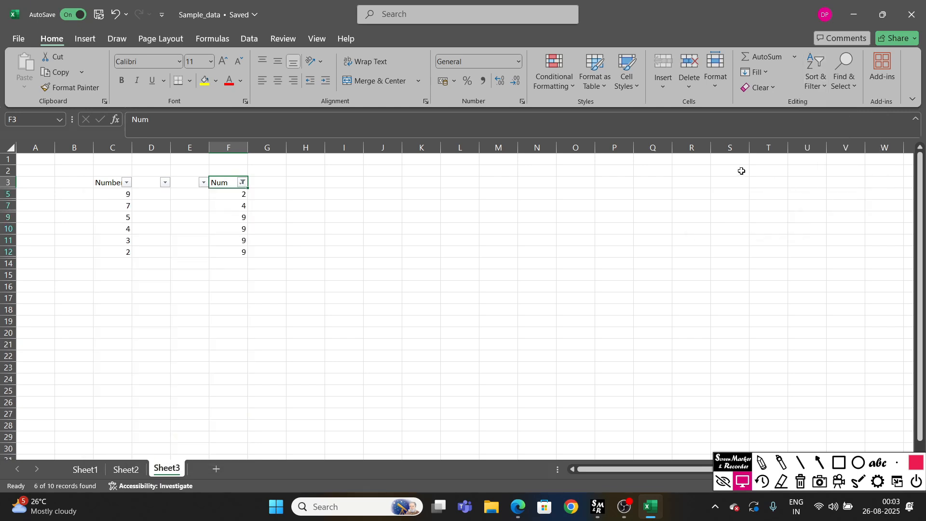
Review the filtered Num values and restore all rows through the column's filter.
{"action": "left_click", "coordinate": [265, 204]}
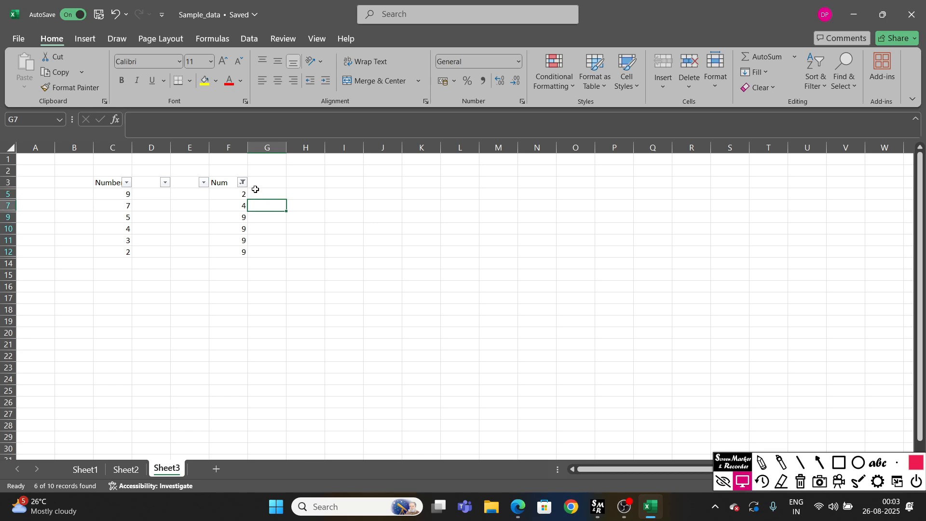
{"action": "left_click", "coordinate": [306, 228]}
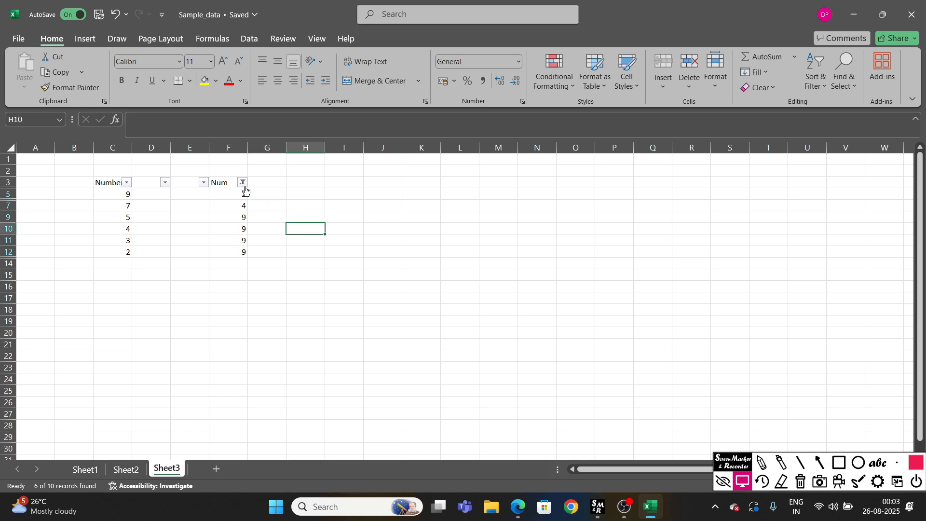
{"action": "left_click", "coordinate": [242, 182]}
{"action": "left_click", "coordinate": [418, 290]}
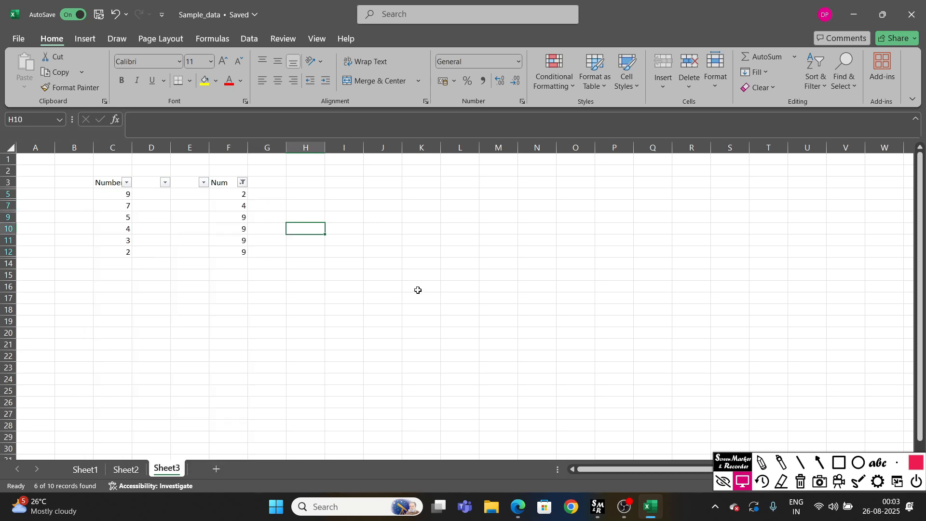
{"action": "left_click", "coordinate": [242, 182]}
{"action": "left_click", "coordinate": [196, 450]}
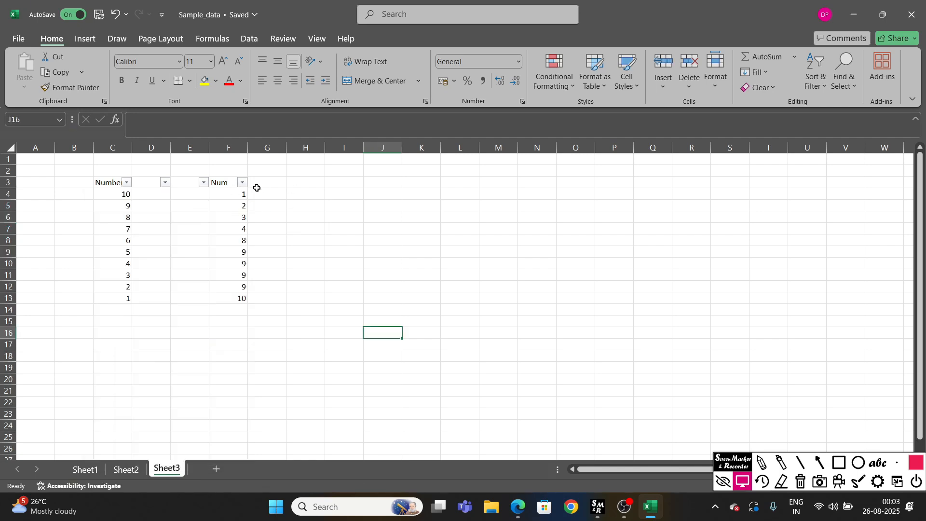
Try to toggle the header filters from an empty cell and collapse the Screen Marker toolbar.
{"action": "left_click", "coordinate": [273, 207]}
{"action": "left_click", "coordinate": [363, 229]}
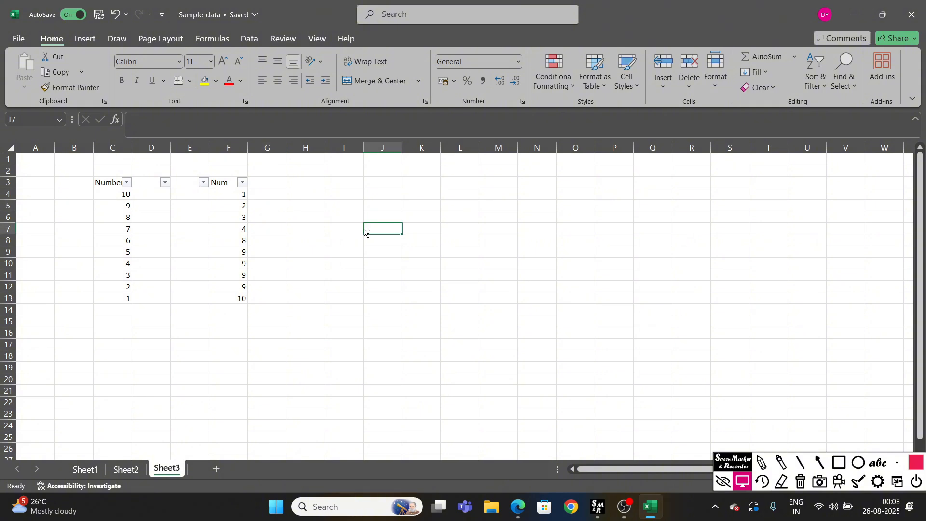
{"action": "key", "text": "ctrl+shift+l"}
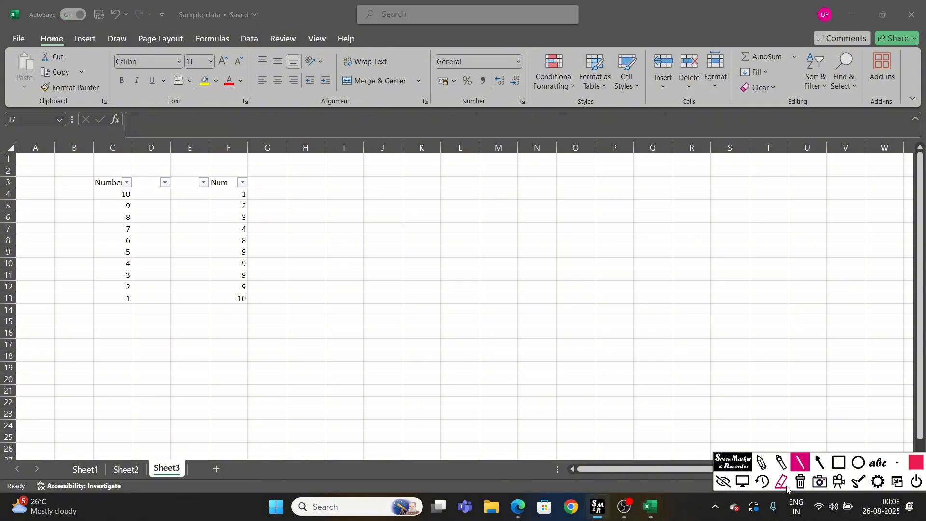
{"action": "left_click", "coordinate": [722, 482]}
{"action": "left_click", "coordinate": [315, 253]}
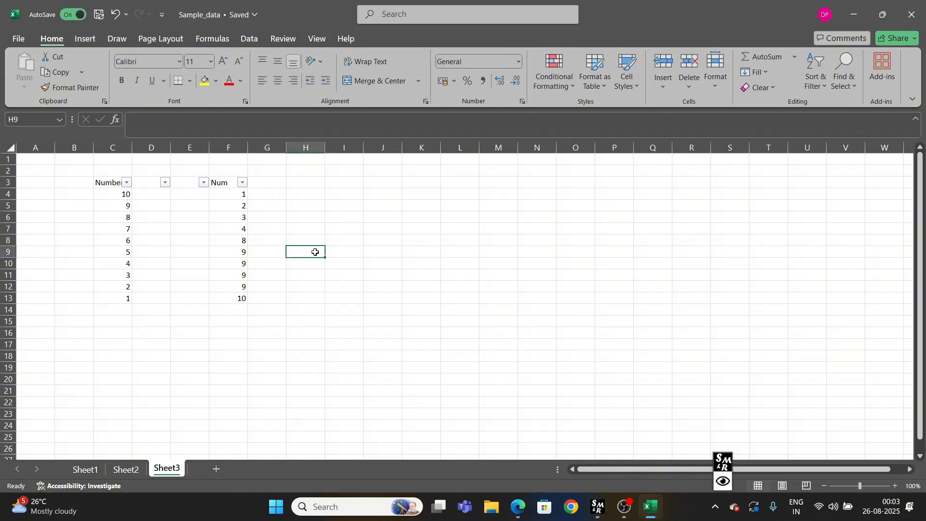
{"action": "key", "text": "ctrl+shift+l"}
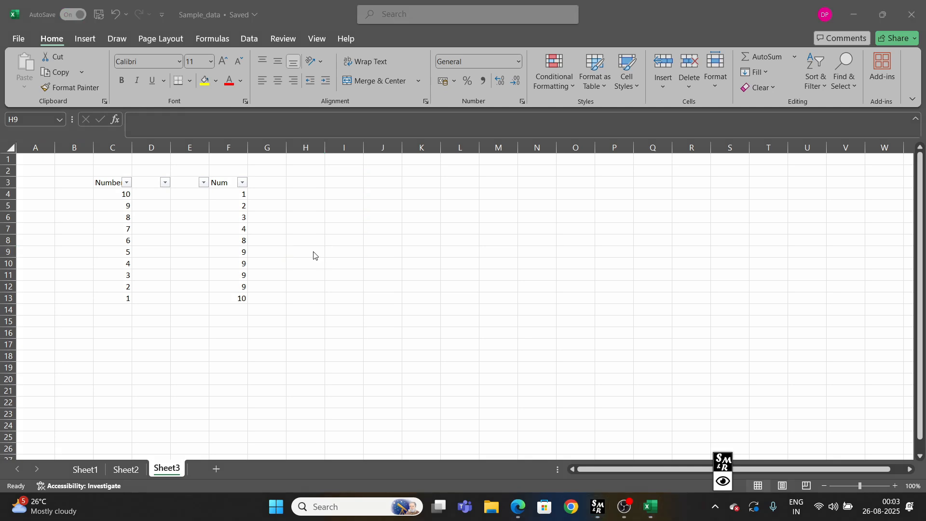
{"action": "key", "text": "Escape"}
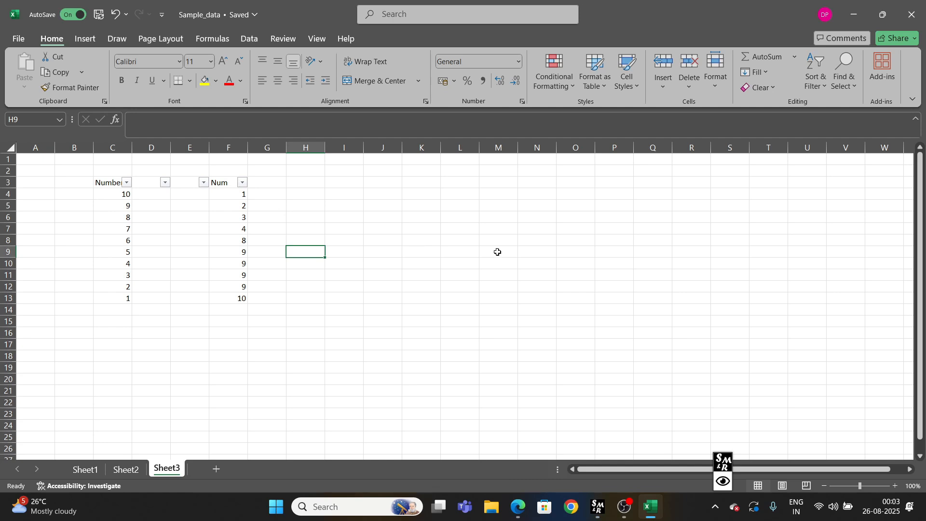
Examine the header row across A3:W3 and the Num value in F6.
{"action": "left_click", "coordinate": [344, 241]}
{"action": "left_click_drag", "start_coordinate": [33, 180], "coordinate": [874, 181]}
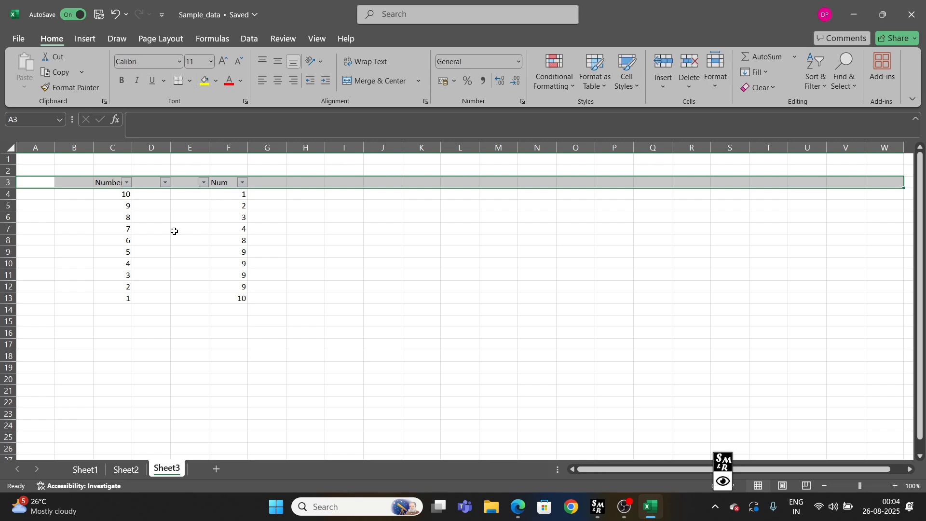
{"action": "left_click", "coordinate": [238, 213]}
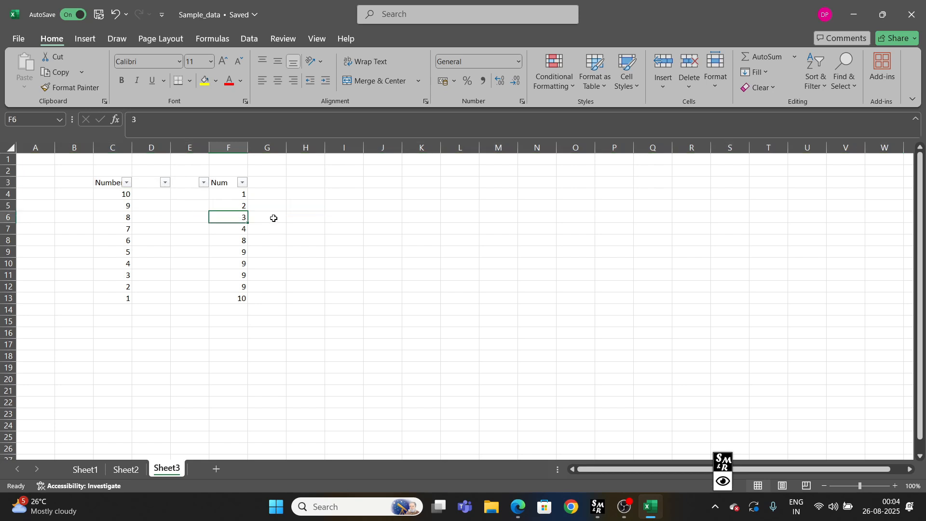
Filter the Num column for values greater than 3, select the remaining values, and undo the filter.
{"action": "left_click", "coordinate": [243, 183]}
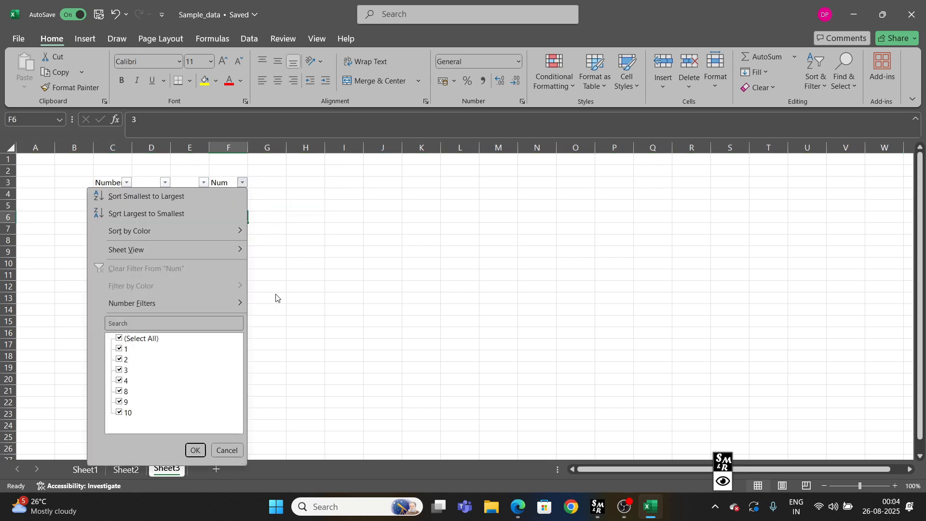
{"action": "mouse_move", "coordinate": [230, 306]}
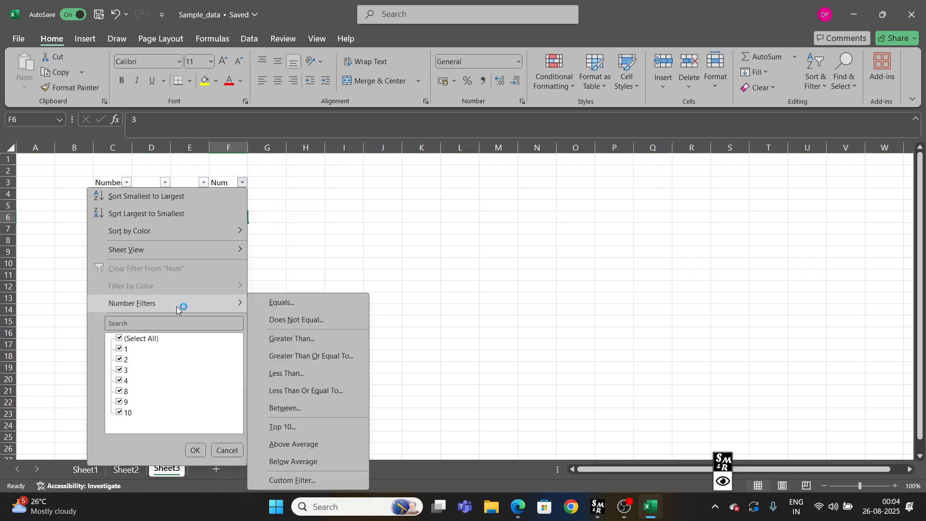
{"action": "left_click", "coordinate": [243, 184]}
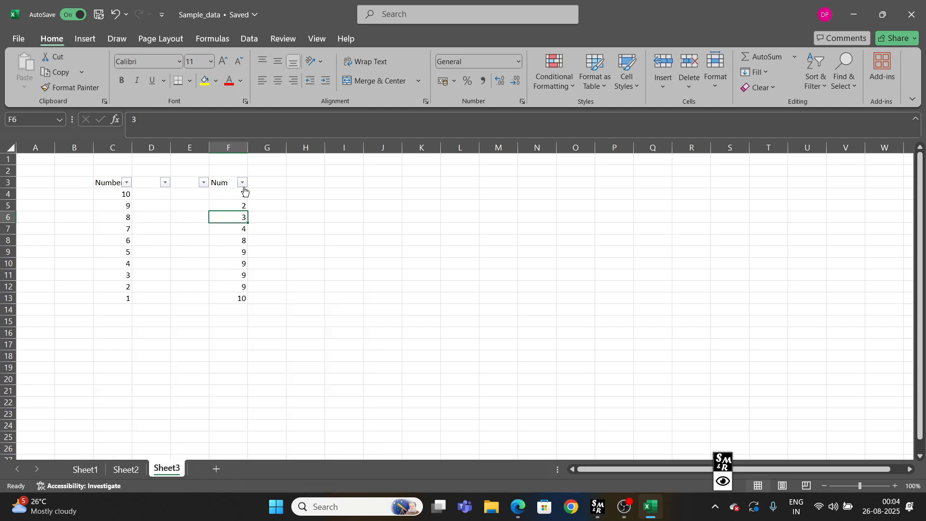
{"action": "left_click", "coordinate": [243, 184]}
{"action": "mouse_move", "coordinate": [233, 308]}
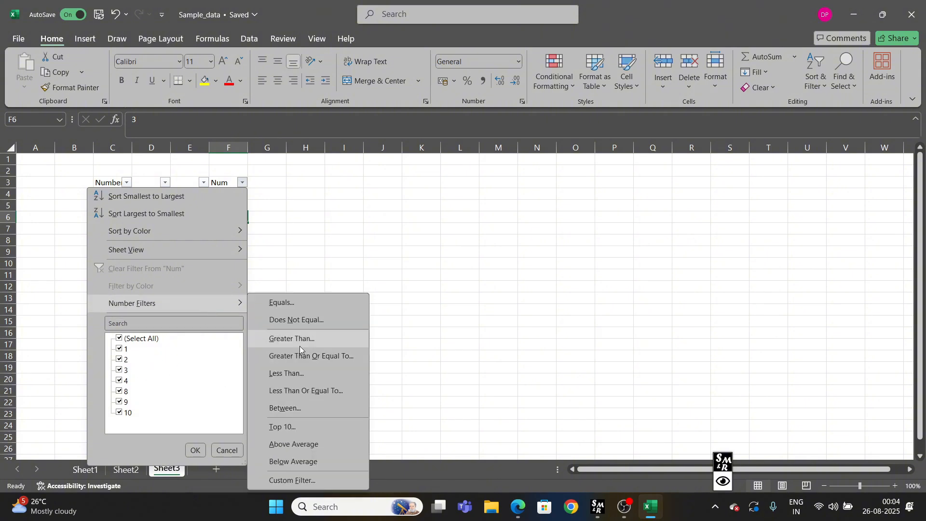
{"action": "left_click", "coordinate": [299, 346]}
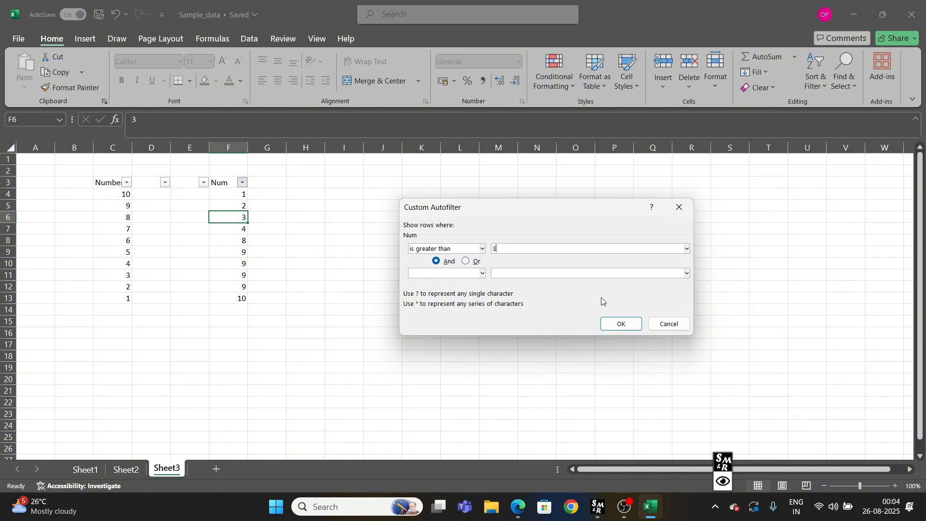
{"action": "left_click", "coordinate": [625, 322]}
{"action": "left_click_drag", "start_coordinate": [241, 194], "coordinate": [240, 256]}
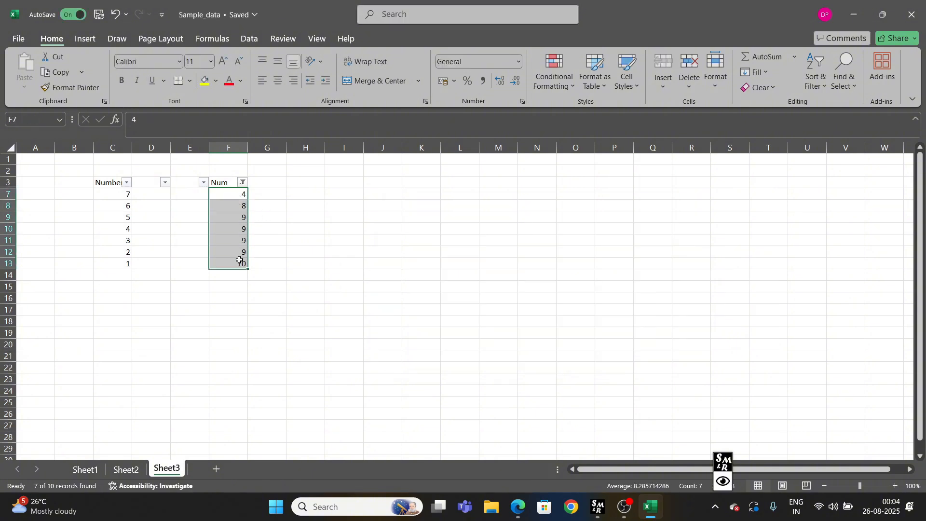
{"action": "key", "text": "ctrl+z"}
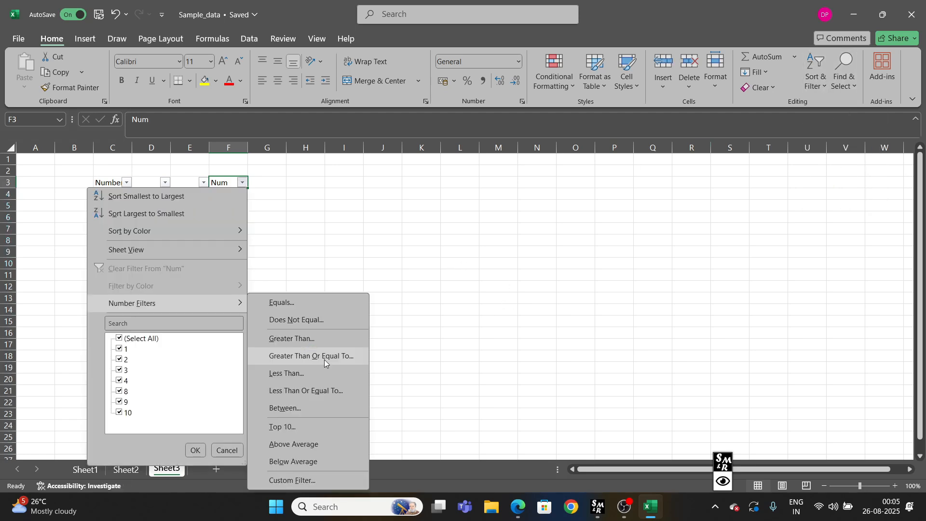
Filter the Num column for values greater than or equal to 3 and check the remaining values.
{"action": "left_click", "coordinate": [315, 357]}
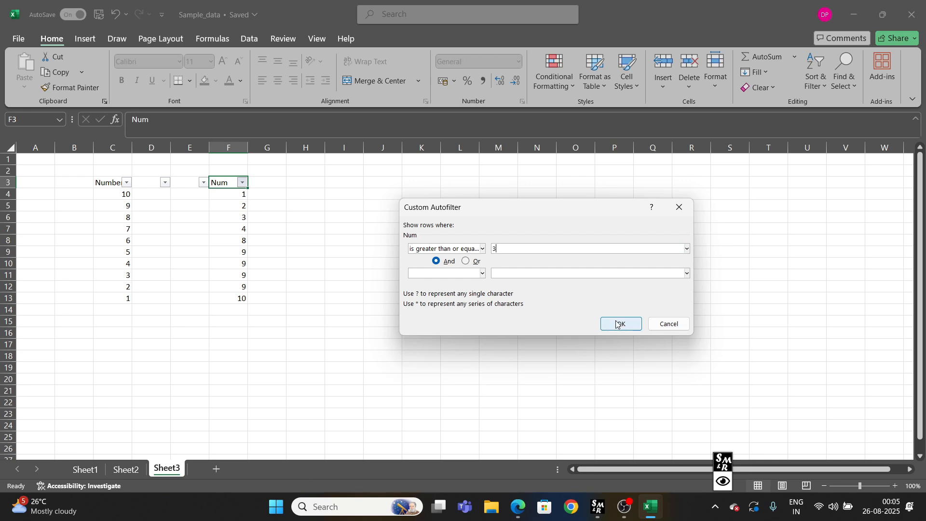
{"action": "left_click", "coordinate": [482, 248]}
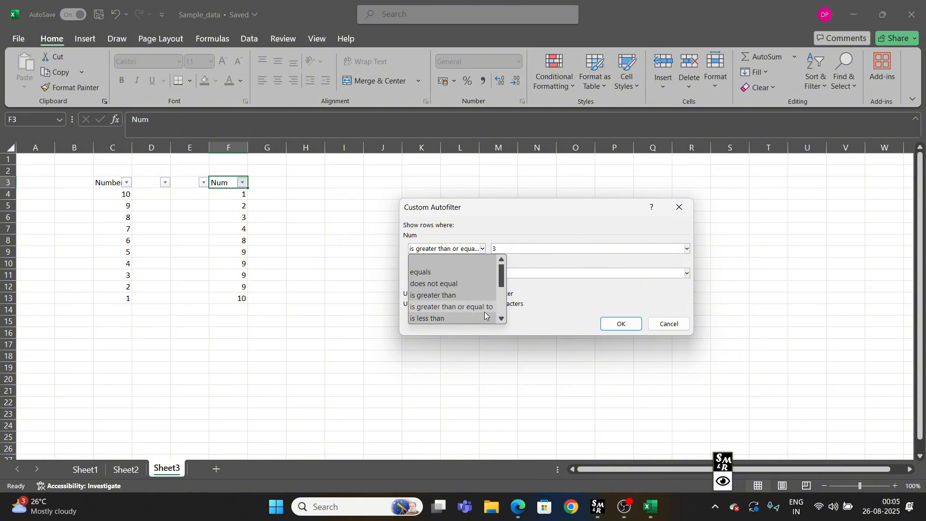
{"action": "left_click", "coordinate": [621, 323]}
{"action": "left_click_drag", "start_coordinate": [230, 209], "coordinate": [241, 278]}
{"action": "left_click", "coordinate": [344, 252]}
Filter the Num column to its top 5 items and select the remaining values.
{"action": "left_click", "coordinate": [242, 182]}
{"action": "mouse_move", "coordinate": [232, 303]}
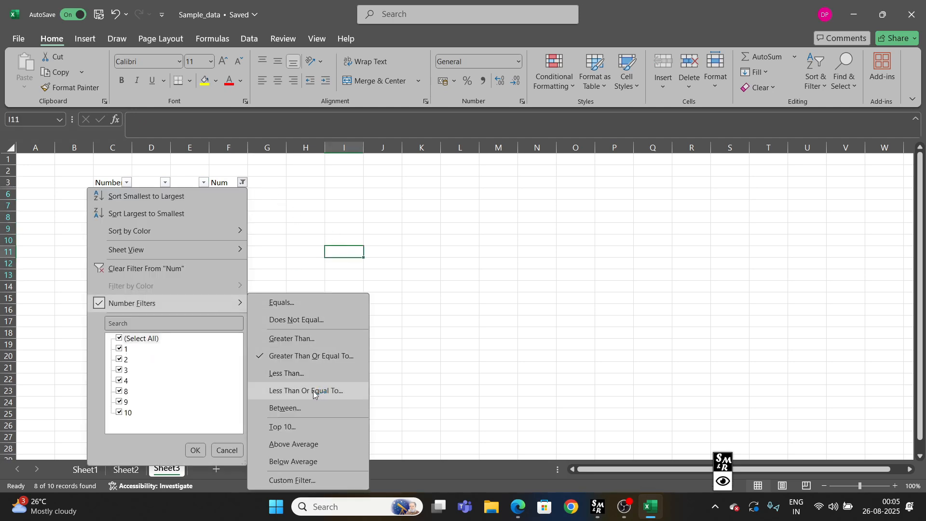
{"action": "left_click", "coordinate": [320, 427]}
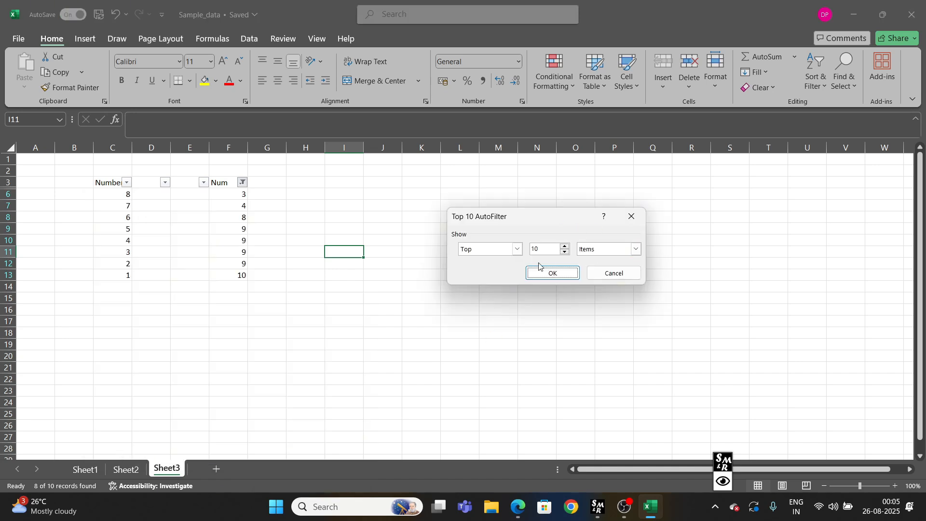
{"action": "left_click", "coordinate": [564, 252]}
{"action": "left_click", "coordinate": [565, 252]}
{"action": "left_click", "coordinate": [564, 253]}
{"action": "left_click", "coordinate": [565, 253]}
{"action": "left_click", "coordinate": [565, 252]}
{"action": "left_click", "coordinate": [553, 273]}
{"action": "left_click_drag", "start_coordinate": [229, 196], "coordinate": [232, 240]}
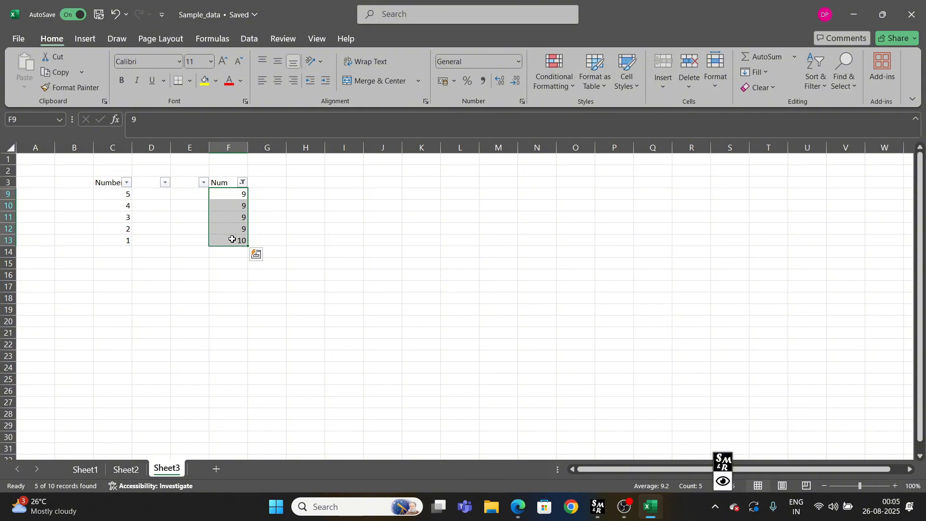
Filter the Num column for above-average values and select the rows that remain.
{"action": "left_click", "coordinate": [242, 183]}
{"action": "mouse_move", "coordinate": [227, 303]}
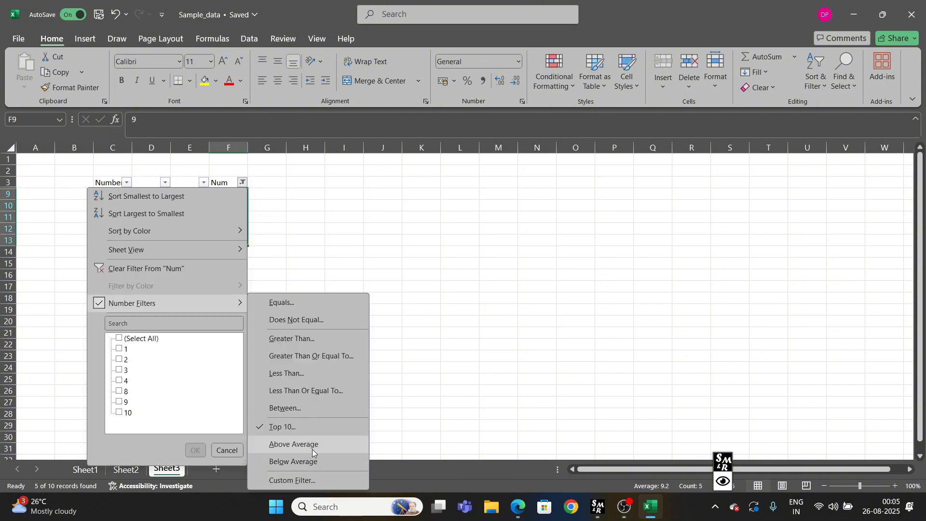
{"action": "left_click", "coordinate": [331, 461]}
{"action": "left_click", "coordinate": [344, 263]}
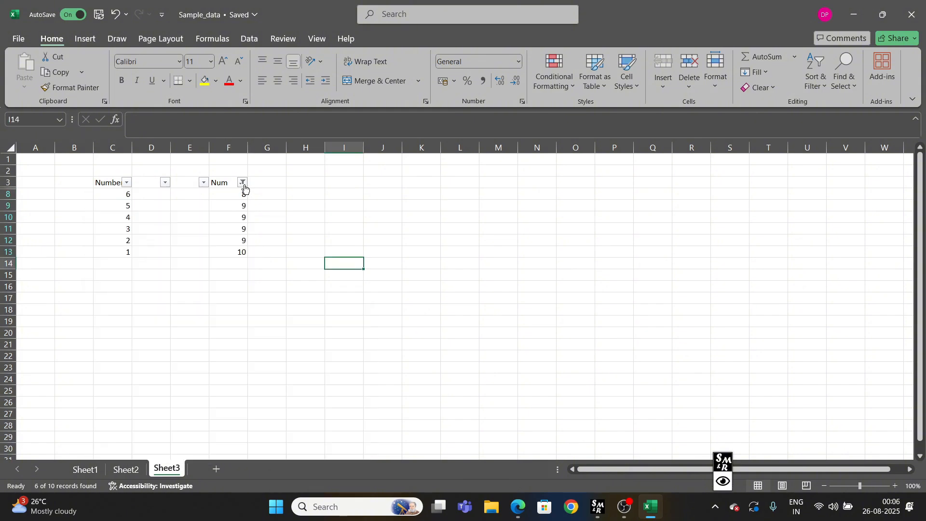
{"action": "left_click", "coordinate": [242, 182]}
{"action": "mouse_move", "coordinate": [187, 300]}
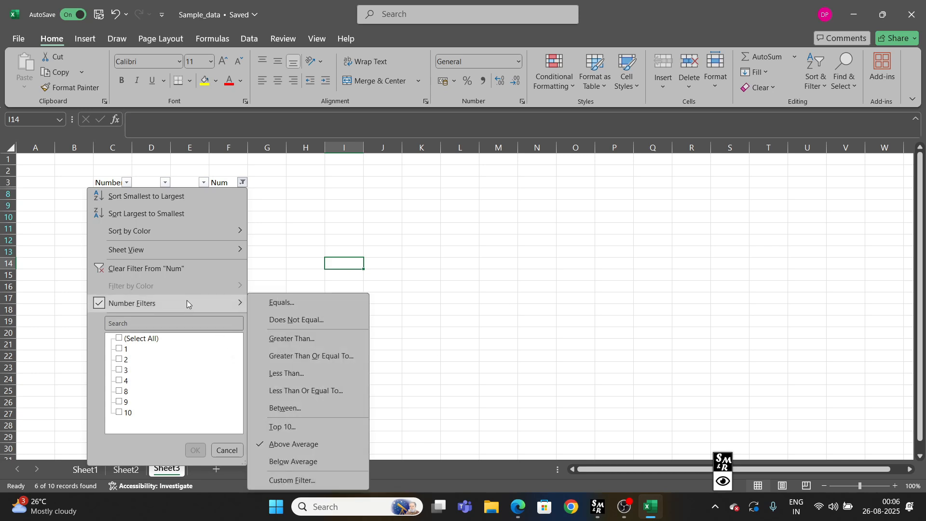
{"action": "left_click", "coordinate": [289, 444]}
{"action": "left_click_drag", "start_coordinate": [231, 194], "coordinate": [240, 252]}
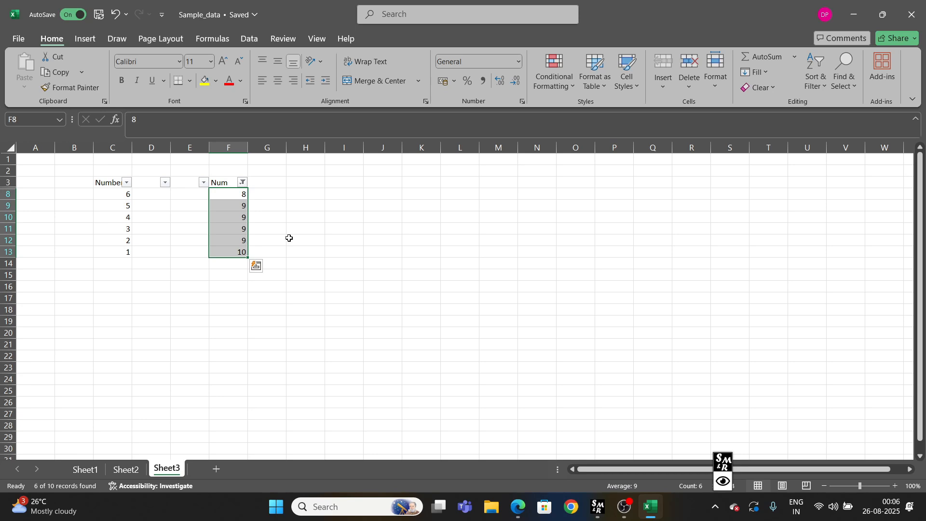
{"action": "left_click", "coordinate": [421, 333]}
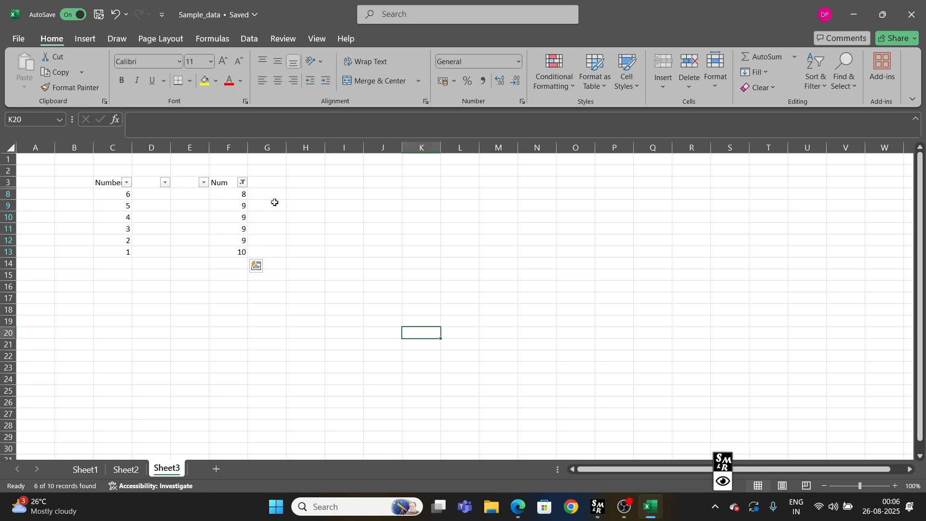
Show all Num values again and check the averages of F4:F13 and F8:F13.
{"action": "left_click", "coordinate": [242, 182]}
{"action": "left_click", "coordinate": [120, 338]}
{"action": "left_click", "coordinate": [196, 450]}
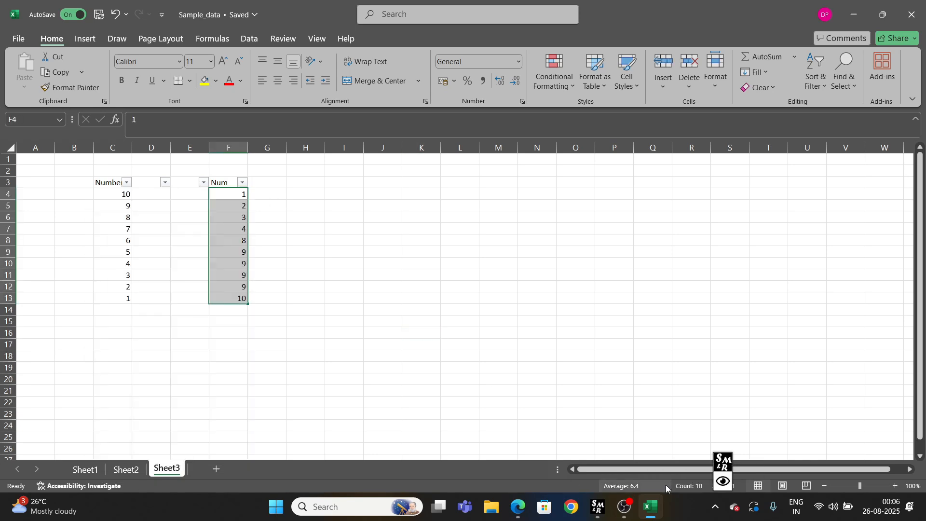
{"action": "left_click", "coordinate": [460, 321]}
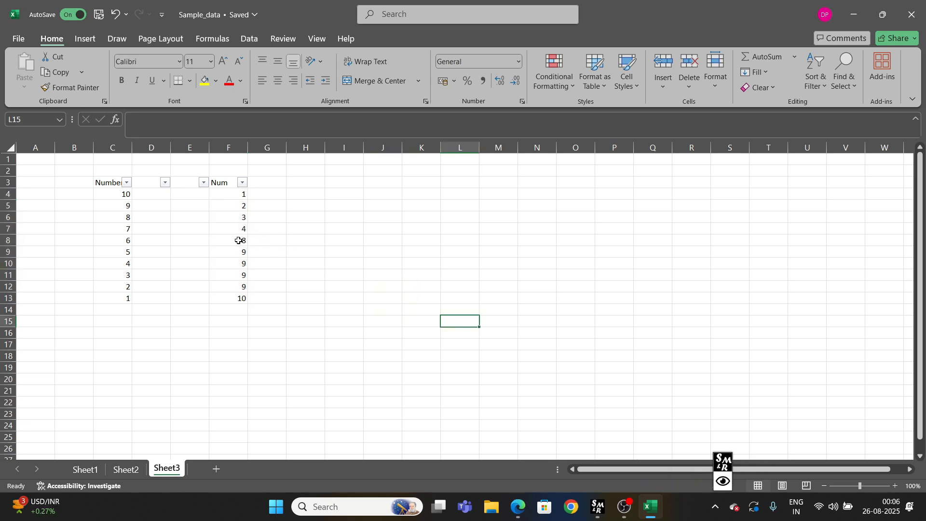
{"action": "left_click_drag", "start_coordinate": [241, 240], "coordinate": [241, 302]}
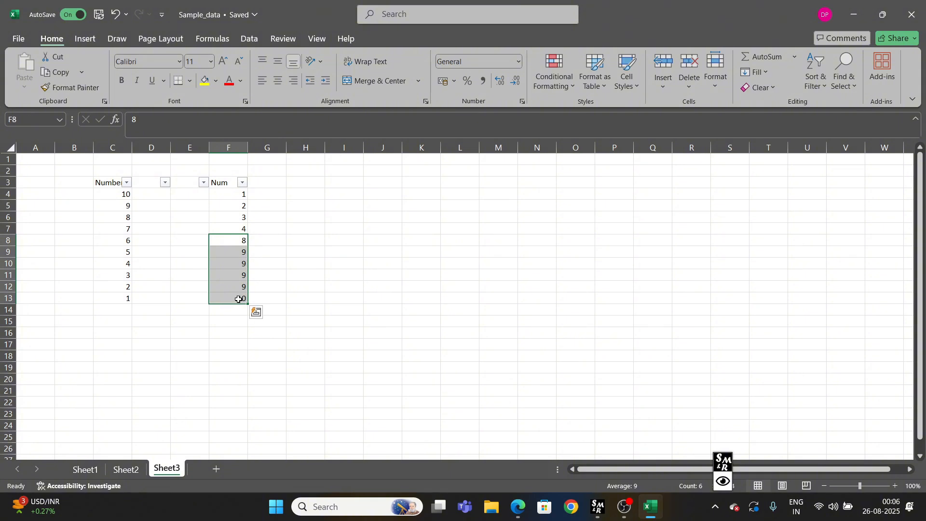
Reapply the Above Average filter to the Num column and select the values in F8:F13.
{"action": "left_click", "coordinate": [244, 183]}
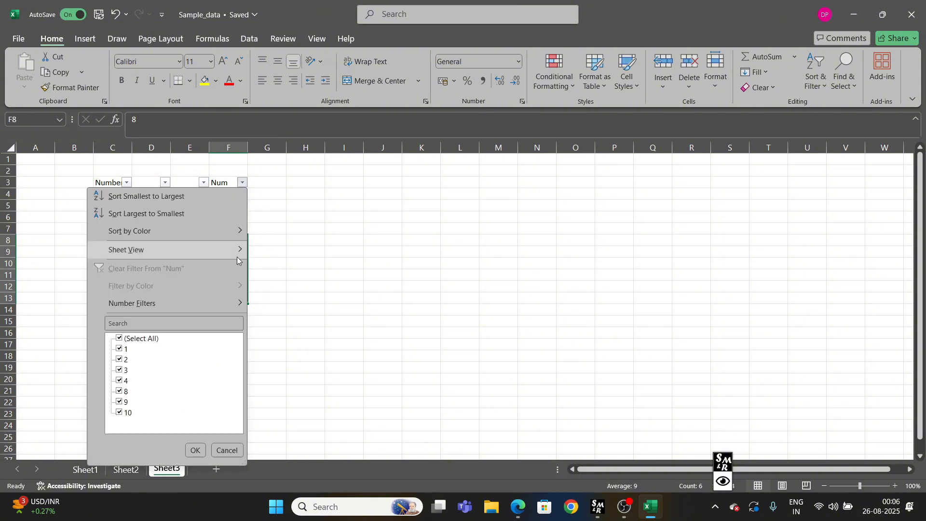
{"action": "mouse_move", "coordinate": [220, 303]}
{"action": "left_click", "coordinate": [297, 444]}
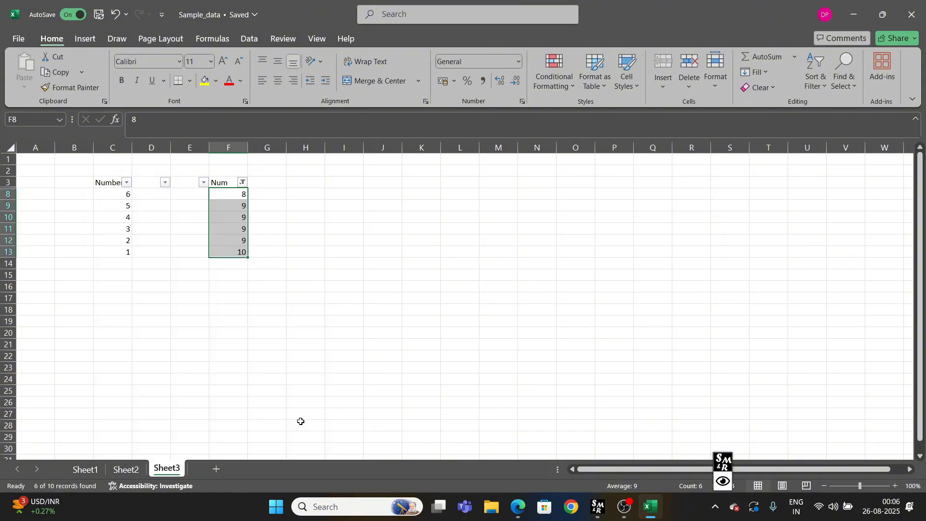
{"action": "left_click_drag", "start_coordinate": [232, 192], "coordinate": [236, 252]}
Restore all values in the Num column's filter and check the below-average values in F4:F7.
{"action": "left_click", "coordinate": [242, 183]}
{"action": "left_click", "coordinate": [141, 342]}
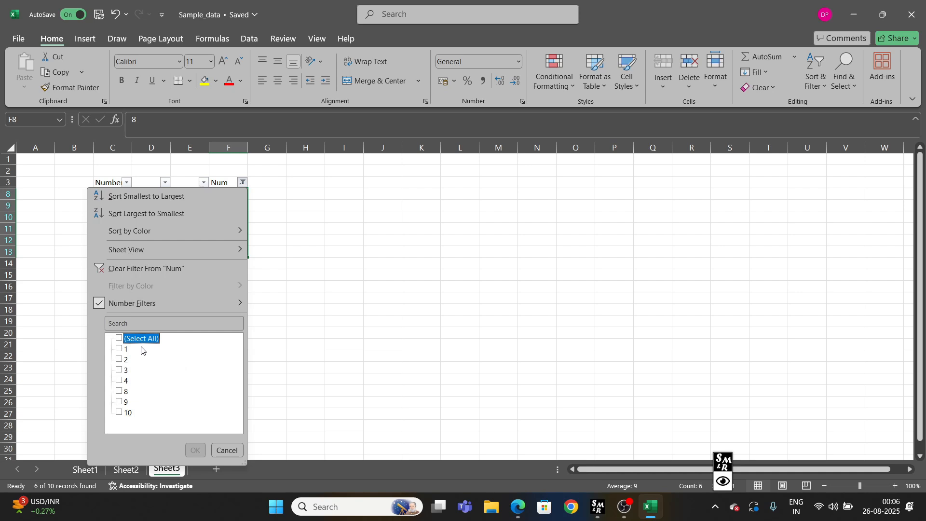
{"action": "left_click", "coordinate": [142, 343]}
{"action": "left_click", "coordinate": [195, 450]}
{"action": "left_click", "coordinate": [297, 262]}
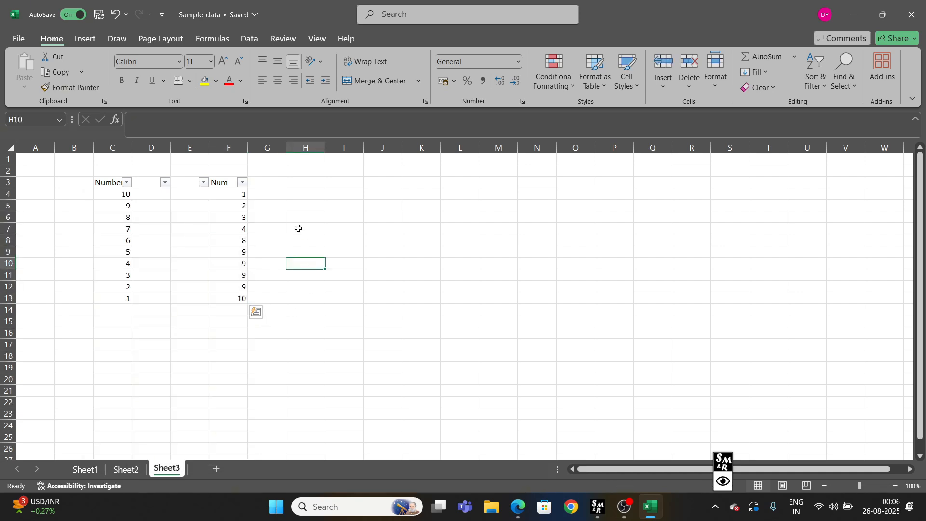
{"action": "left_click_drag", "start_coordinate": [237, 191], "coordinate": [240, 228]}
{"action": "left_click", "coordinate": [384, 218]}
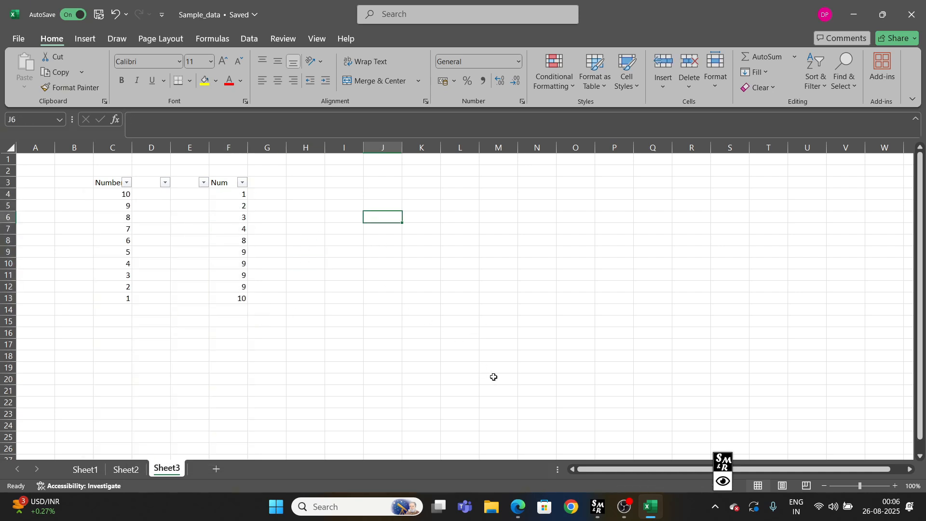
Switch to Excel Basics.pdf in the browser, select topic 6.3 Find and Replace Feature, and return to the Excel workbook.
{"action": "left_click", "coordinate": [518, 506]}
{"action": "left_click_drag", "start_coordinate": [259, 264], "coordinate": [398, 260]}
{"action": "left_click", "coordinate": [571, 263]}
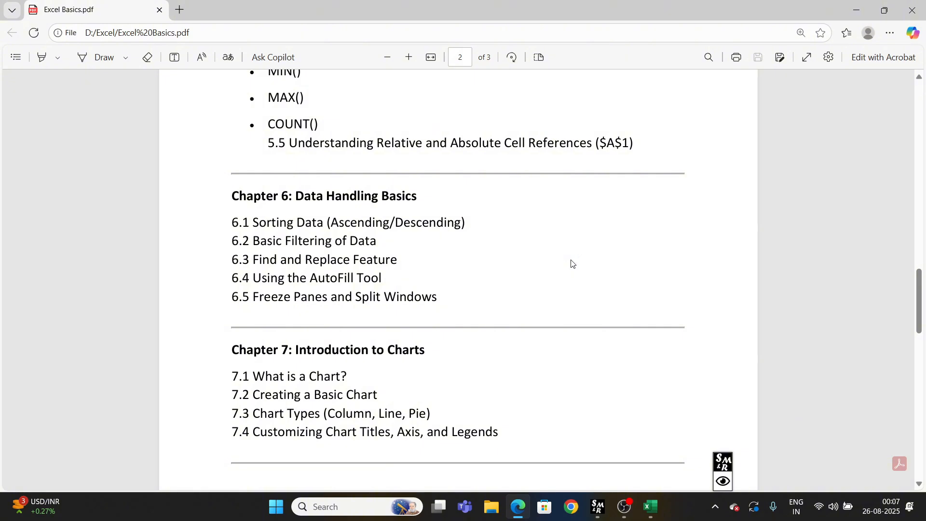
{"action": "left_click_drag", "start_coordinate": [398, 260], "coordinate": [261, 261]}
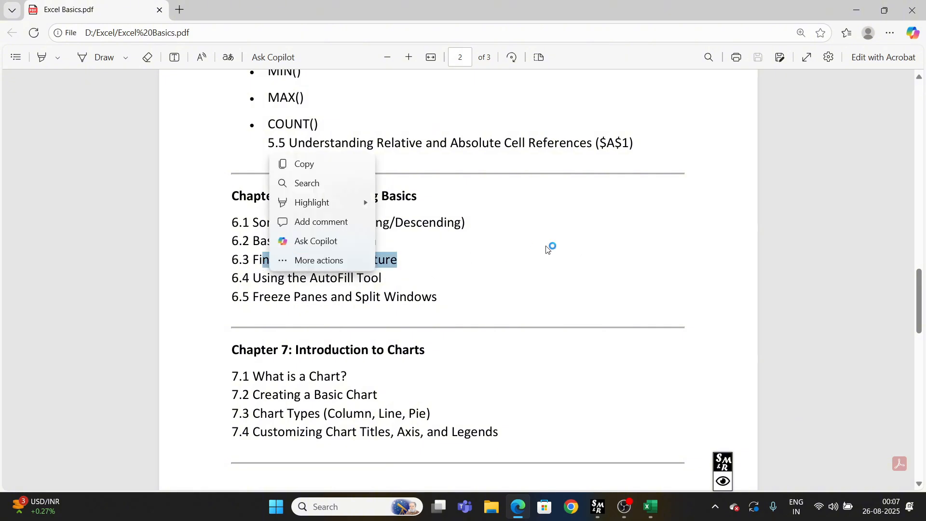
{"action": "left_click", "coordinate": [856, 10]}
Select the Num values in F4:F13, view the Find and Replace options, and close the dialog.
{"action": "left_click", "coordinate": [461, 217]}
{"action": "left_click_drag", "start_coordinate": [244, 195], "coordinate": [227, 305]}
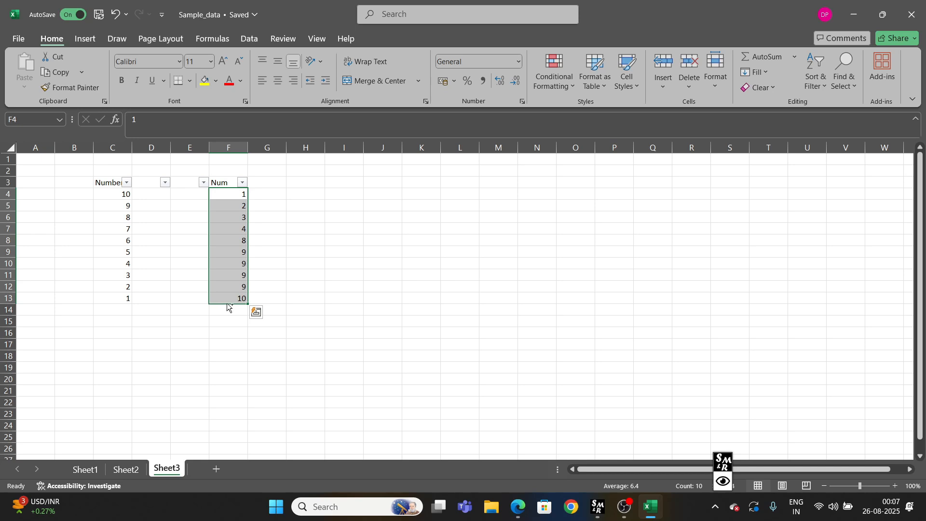
{"action": "key", "text": "ctrl+f"}
{"action": "left_click", "coordinate": [463, 237]}
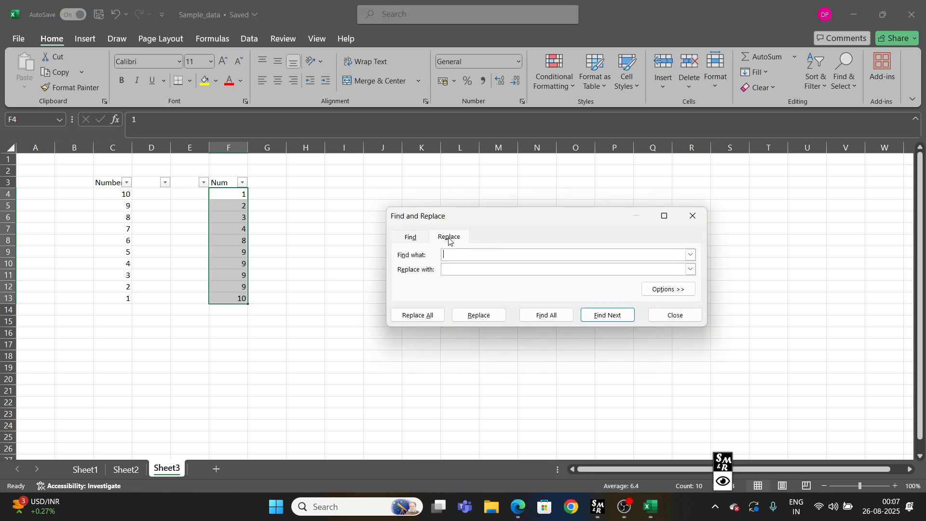
{"action": "key", "text": "ctrl+f"}
{"action": "left_click", "coordinate": [692, 216]}
Search the Num values in F4:F13 for 9 and step through the matches.
{"action": "left_click", "coordinate": [460, 229]}
{"action": "left_click_drag", "start_coordinate": [236, 196], "coordinate": [239, 296]}
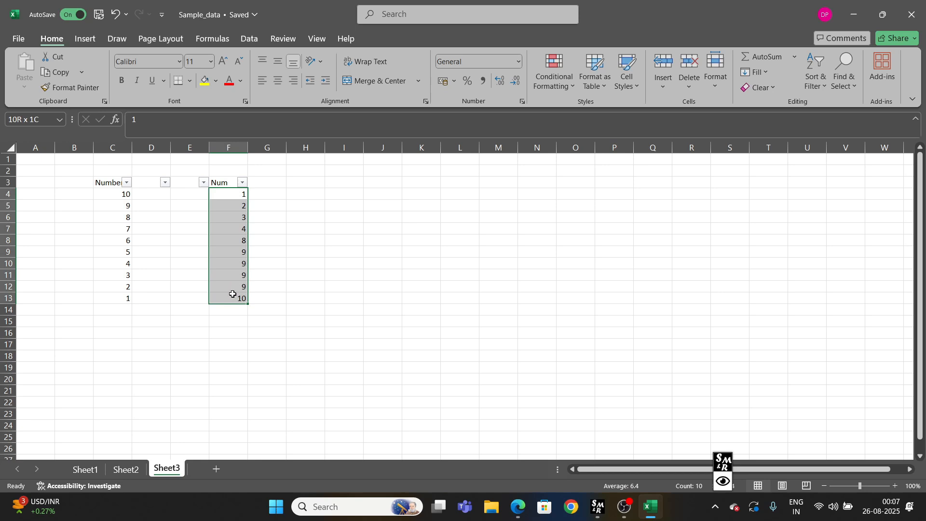
{"action": "left_click", "coordinate": [844, 82]}
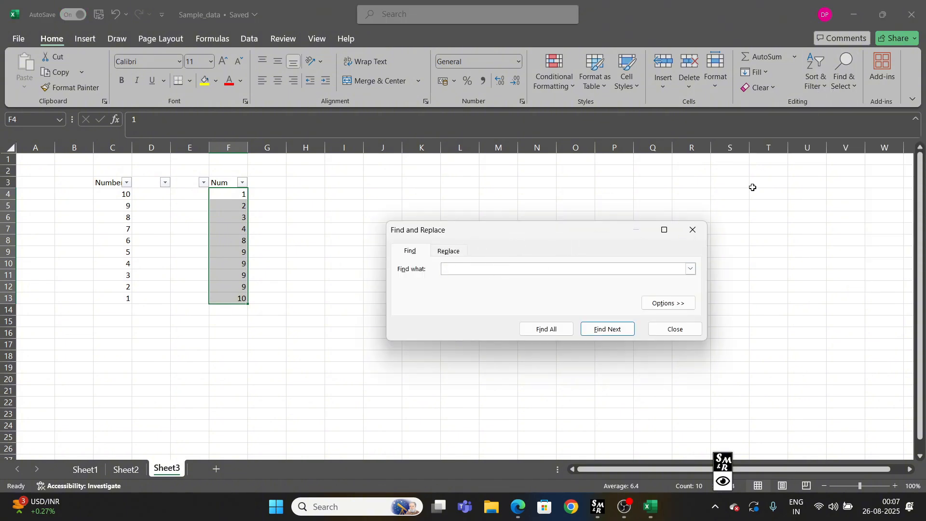
{"action": "left_click", "coordinate": [692, 230]}
{"action": "left_click", "coordinate": [844, 70]}
{"action": "left_click", "coordinate": [843, 107]}
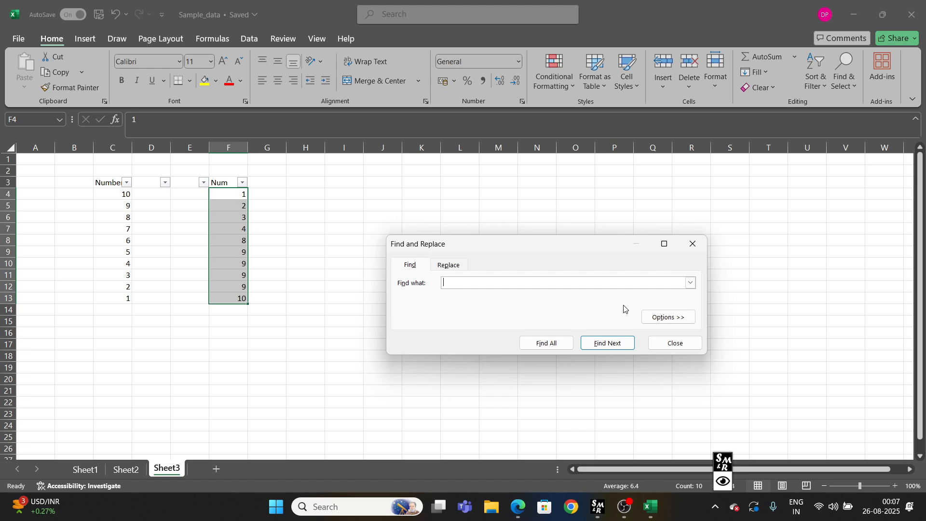
{"action": "left_click", "coordinate": [613, 344]}
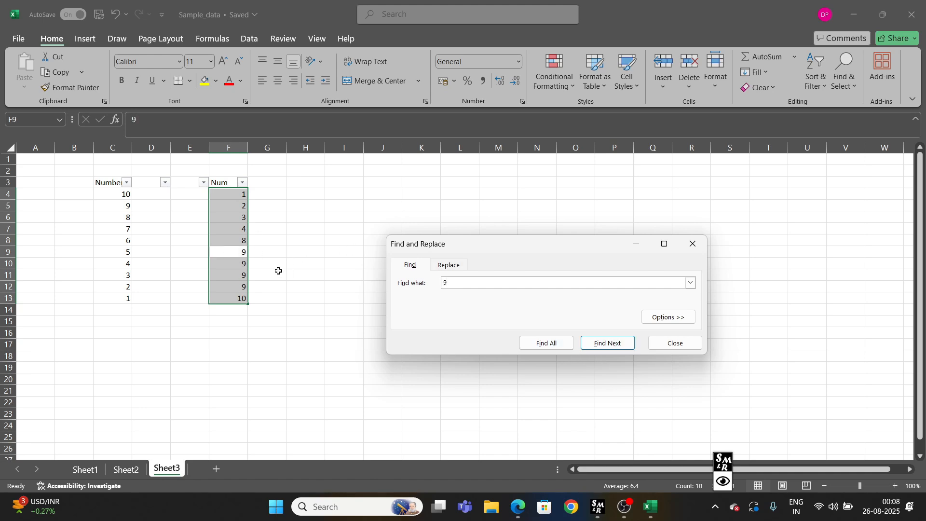
{"action": "left_click", "coordinate": [613, 345]}
{"action": "left_click", "coordinate": [614, 346]}
{"action": "left_click", "coordinate": [614, 345]}
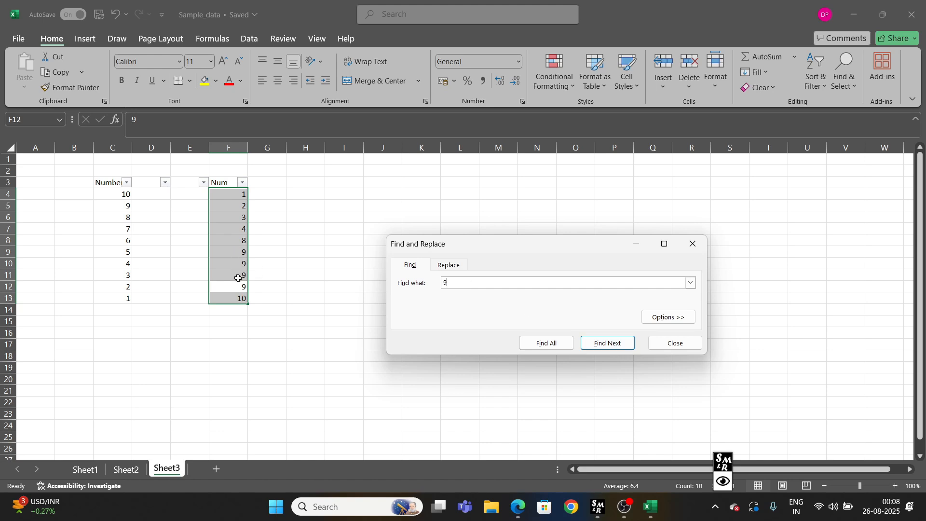
{"action": "left_click", "coordinate": [598, 349]}
{"action": "left_click", "coordinate": [598, 343]}
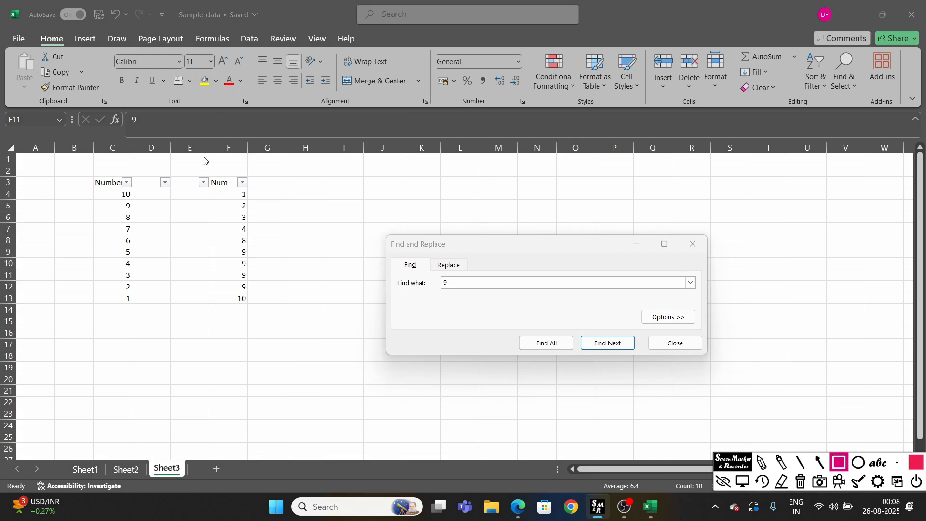
Mark the Num column with a red rectangle and search the selected values for 3.
{"action": "mouse_move", "coordinate": [205, 157]}
{"action": "left_mouse_down"}
{"action": "mouse_move", "coordinate": [277, 314]}
{"action": "mouse_move", "coordinate": [259, 309]}
{"action": "left_mouse_up"}
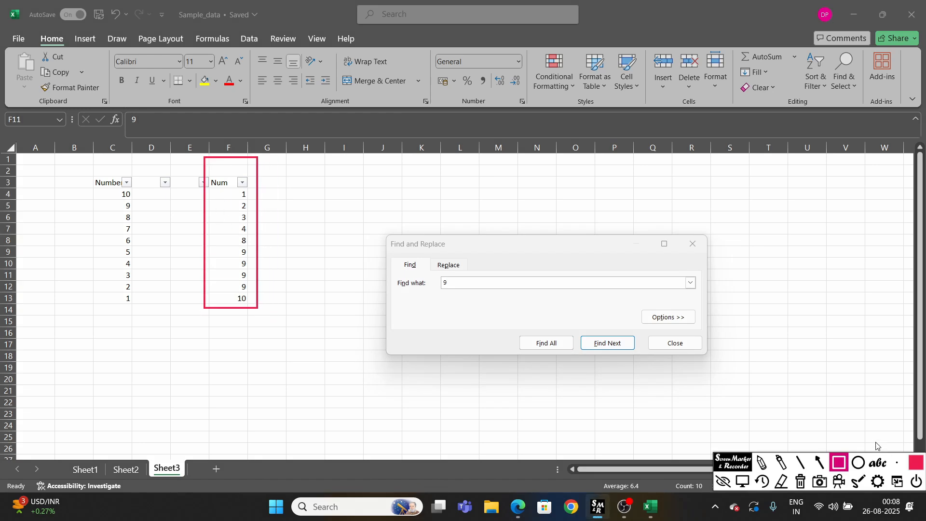
{"action": "left_click", "coordinate": [609, 349]}
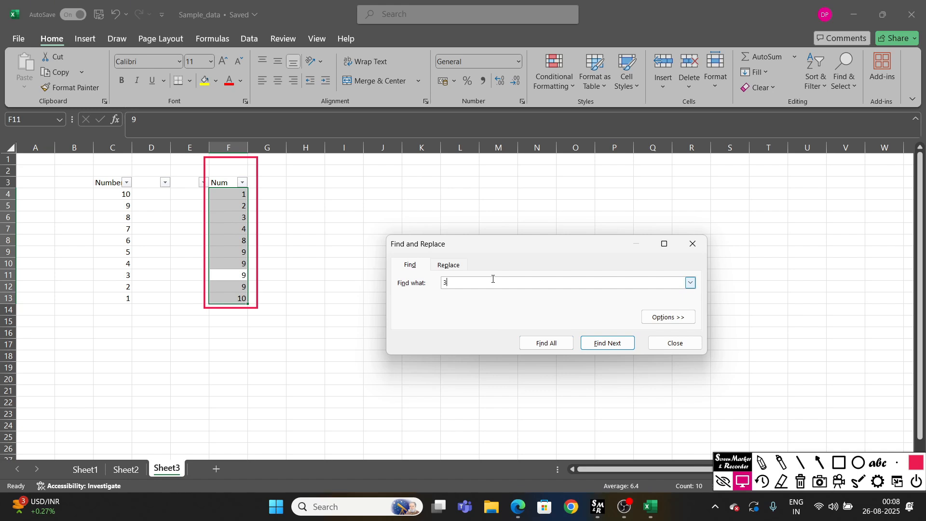
{"action": "left_click", "coordinate": [627, 344]}
Replace the found value in F6 with 1 and mark that cell with a red rectangle.
{"action": "left_click", "coordinate": [449, 261]}
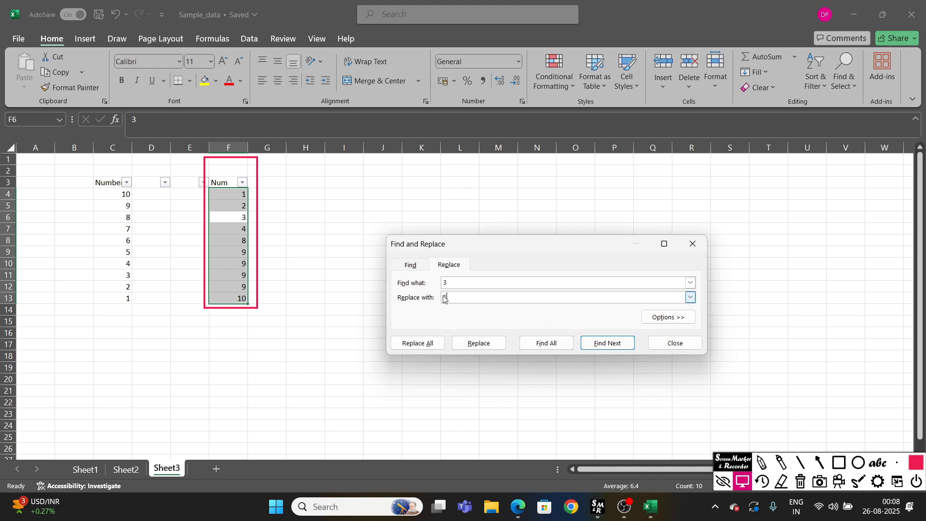
{"action": "left_click", "coordinate": [468, 344]}
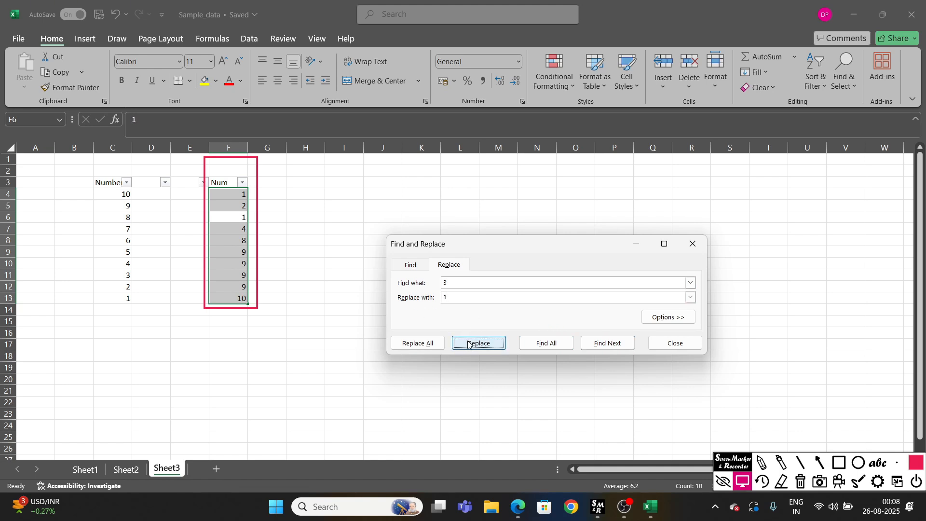
{"action": "left_click", "coordinate": [839, 464]}
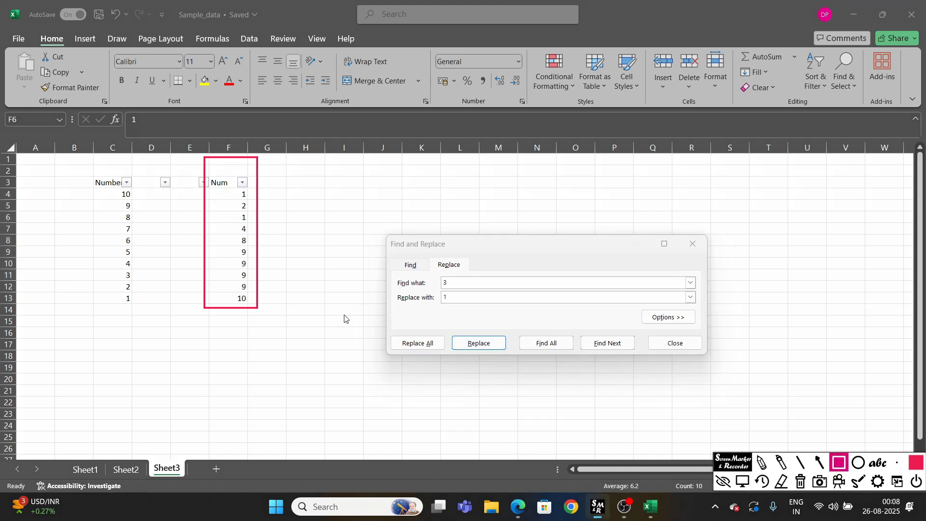
{"action": "left_click_drag", "start_coordinate": [179, 204], "coordinate": [273, 225]}
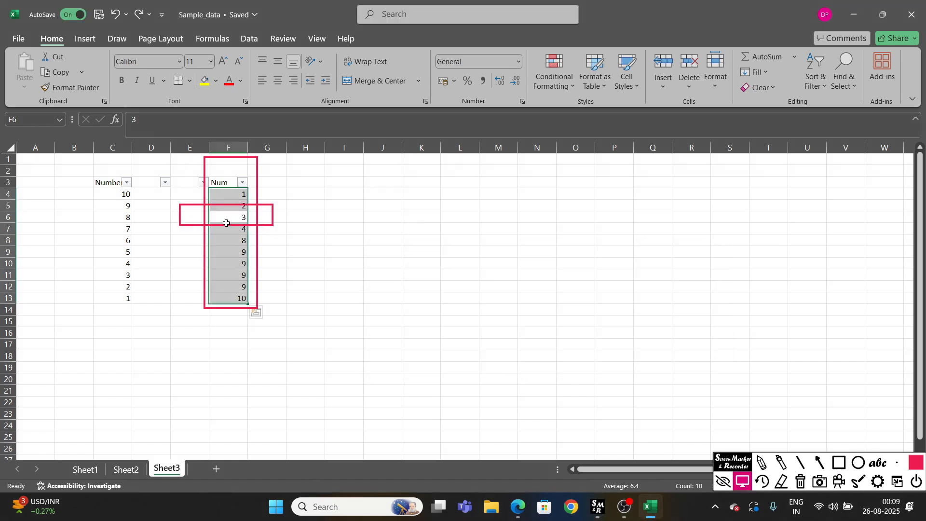
Select F4:F13 and replace all occurrences of 3 with AQ.
{"action": "left_click_drag", "start_coordinate": [228, 194], "coordinate": [228, 287]}
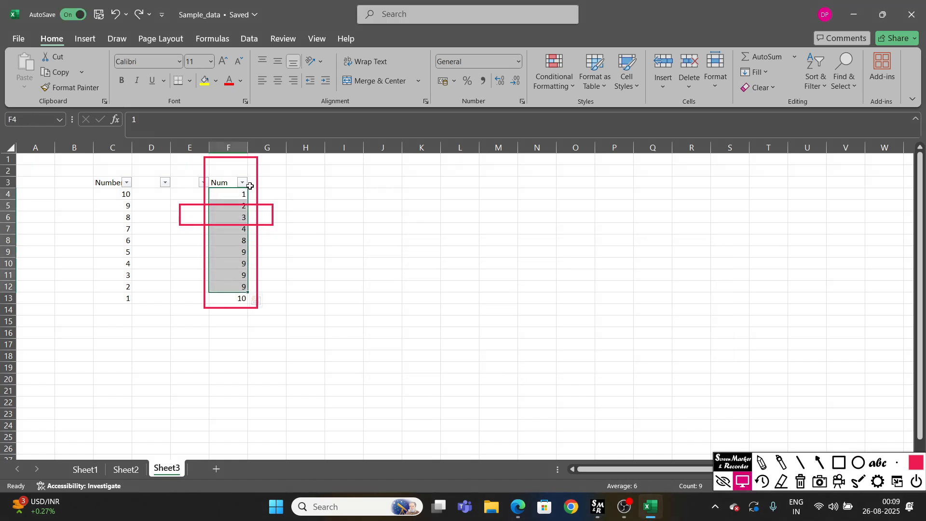
{"action": "left_click_drag", "start_coordinate": [227, 194], "coordinate": [227, 297]}
{"action": "key", "text": "ctrl+f"}
{"action": "type", "text": "3"}
{"action": "left_click", "coordinate": [449, 278]}
{"action": "left_click", "coordinate": [449, 312]}
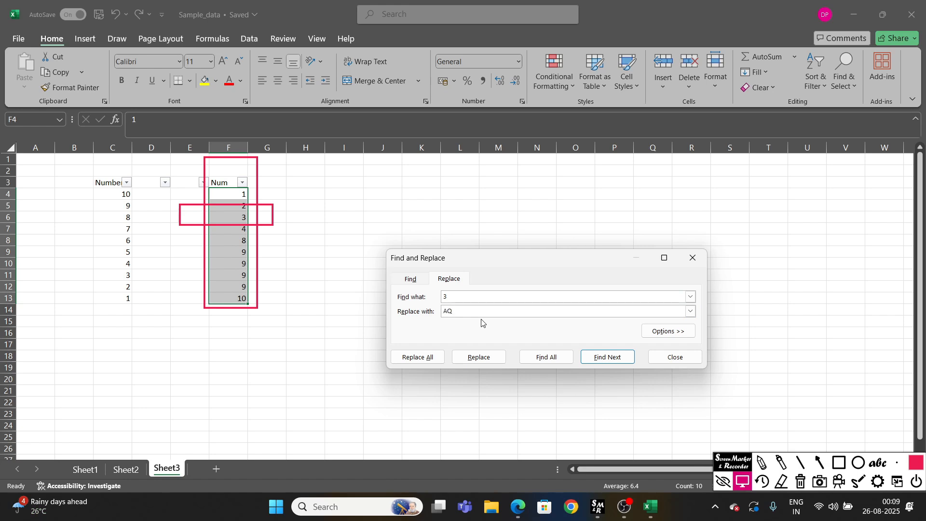
{"action": "left_click", "coordinate": [429, 358]}
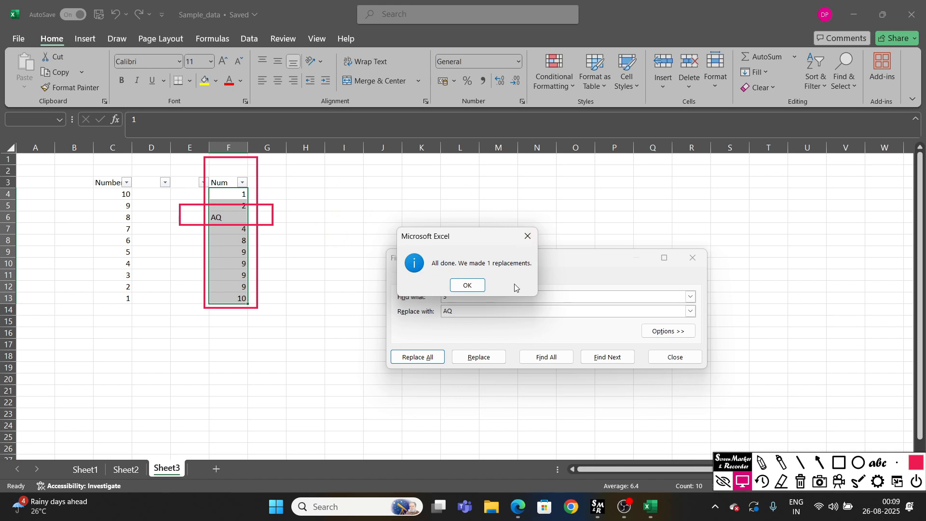
Dismiss the replacement message and close the Find and Replace dialog.
{"action": "left_click", "coordinate": [481, 287]}
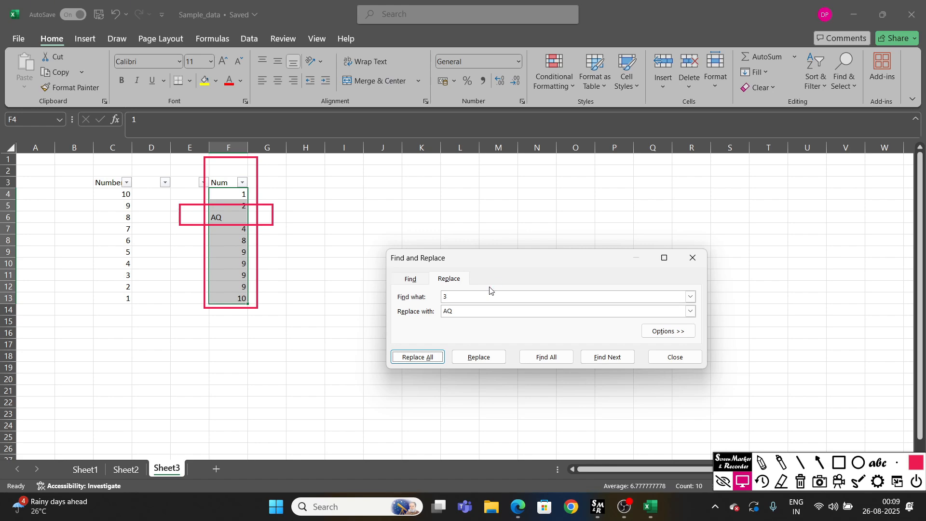
{"action": "left_click", "coordinate": [693, 257]}
{"action": "left_click", "coordinate": [352, 321]}
Switch to Excel Basics.pdf in the browser and examine the Chapter 6 topics from 6.1 Sorting Data to 6.4 Using the AutoFill Tool.
{"action": "key", "text": "alt+Tab"}
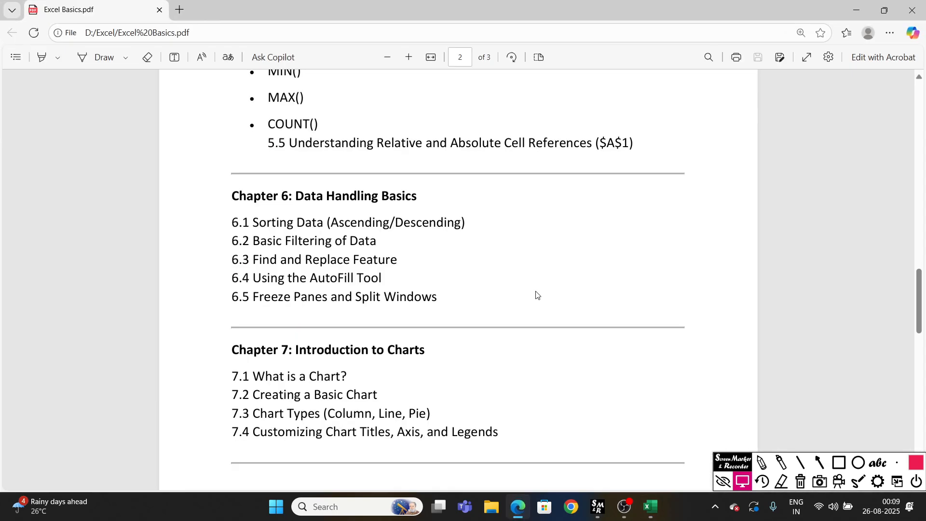
{"action": "left_click_drag", "start_coordinate": [252, 226], "coordinate": [387, 225]}
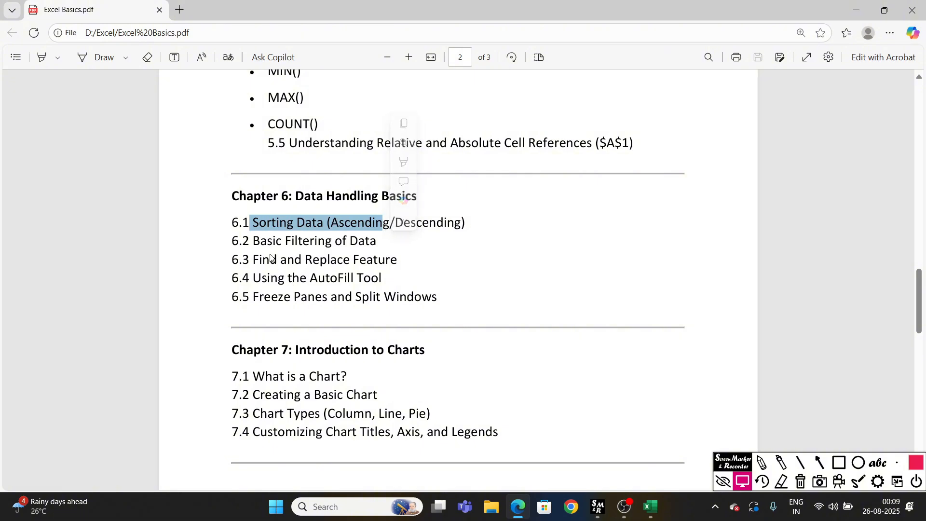
{"action": "left_click_drag", "start_coordinate": [253, 241], "coordinate": [379, 241]}
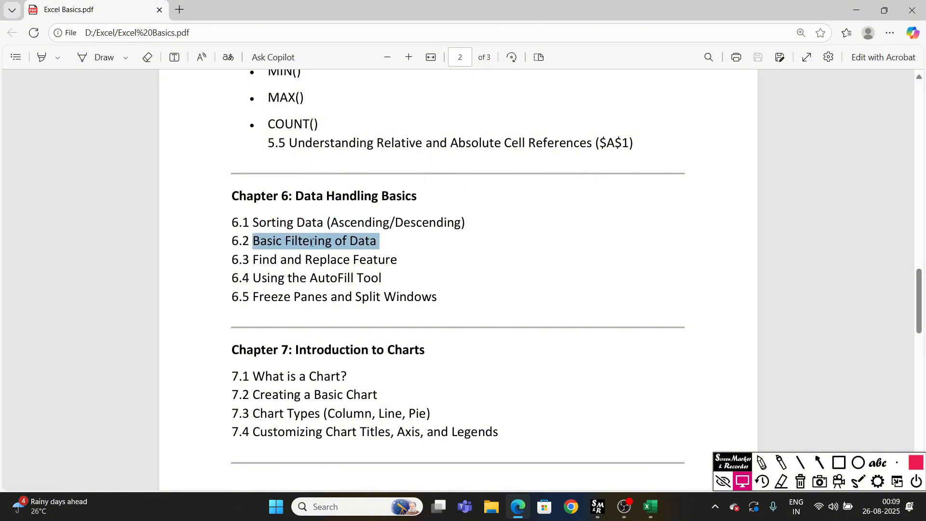
{"action": "left_click_drag", "start_coordinate": [263, 260], "coordinate": [393, 259]}
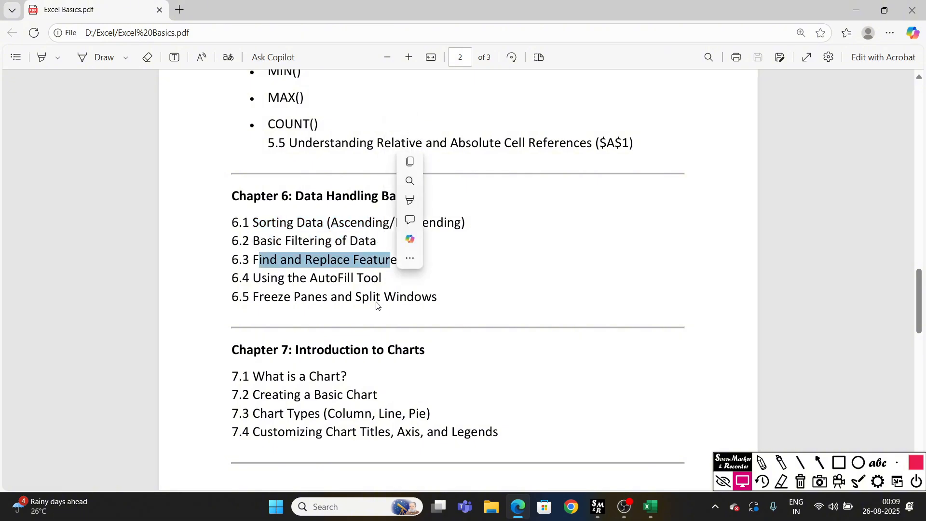
{"action": "left_click", "coordinate": [303, 285]}
{"action": "left_click_drag", "start_coordinate": [255, 279], "coordinate": [383, 280]}
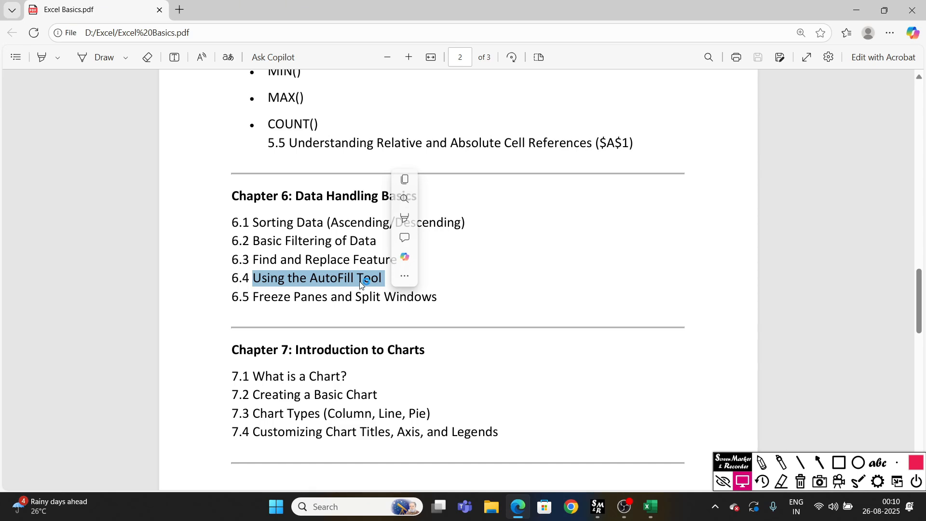
{"action": "left_click", "coordinate": [359, 299]}
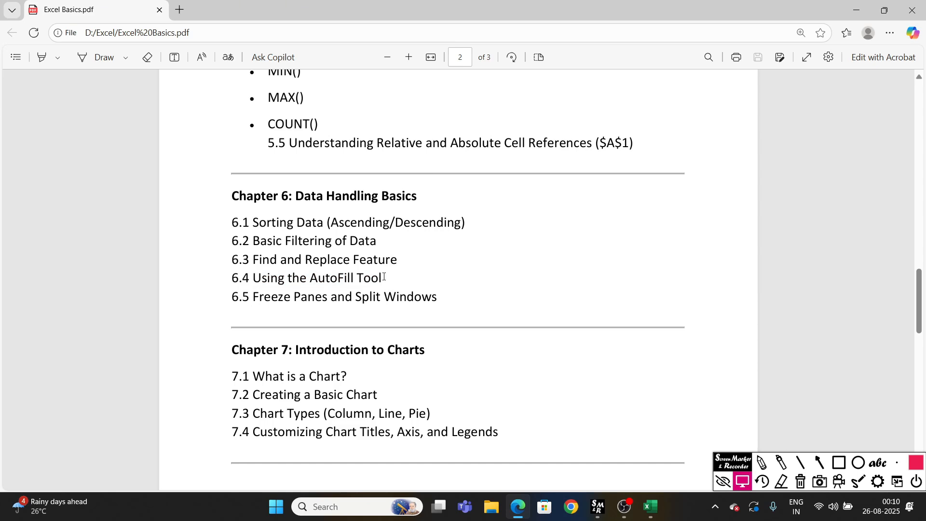
{"action": "left_click_drag", "start_coordinate": [384, 278], "coordinate": [254, 278]}
{"action": "left_click", "coordinate": [284, 312]}
{"action": "left_click_drag", "start_coordinate": [387, 278], "coordinate": [253, 279]}
{"action": "left_click", "coordinate": [492, 293]}
Return to the Excel workbook and set cell F6 to 3.
{"action": "left_click", "coordinate": [856, 11]}
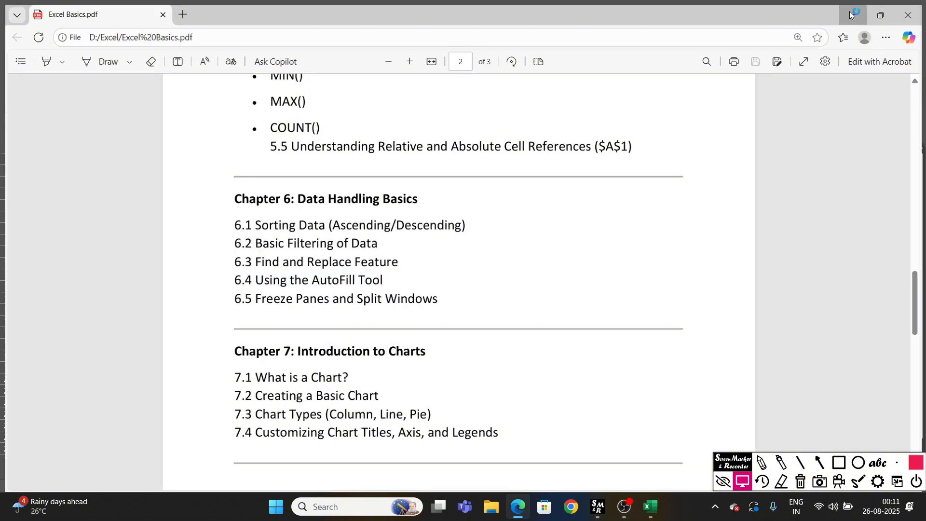
{"action": "left_click", "coordinate": [421, 309]}
{"action": "left_click", "coordinate": [262, 240]}
{"action": "left_click", "coordinate": [231, 218]}
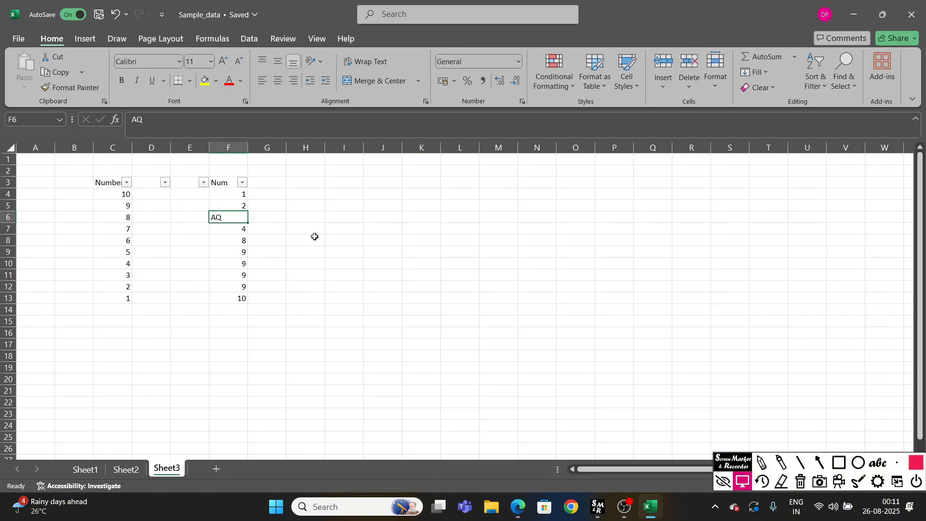
{"action": "type", "text": "3"}
{"action": "key", "text": "Return"}
Remove the filters from the Number and Num header row.
{"action": "left_click", "coordinate": [233, 181]}
{"action": "left_click_drag", "start_coordinate": [118, 183], "coordinate": [310, 309]}
{"action": "key", "text": "ctrl+shift+l"}
{"action": "left_click", "coordinate": [268, 275]}
{"action": "left_click", "coordinate": [511, 274]}
Enter 1 in cell K4 and keep that cell selected.
{"action": "left_click", "coordinate": [421, 196]}
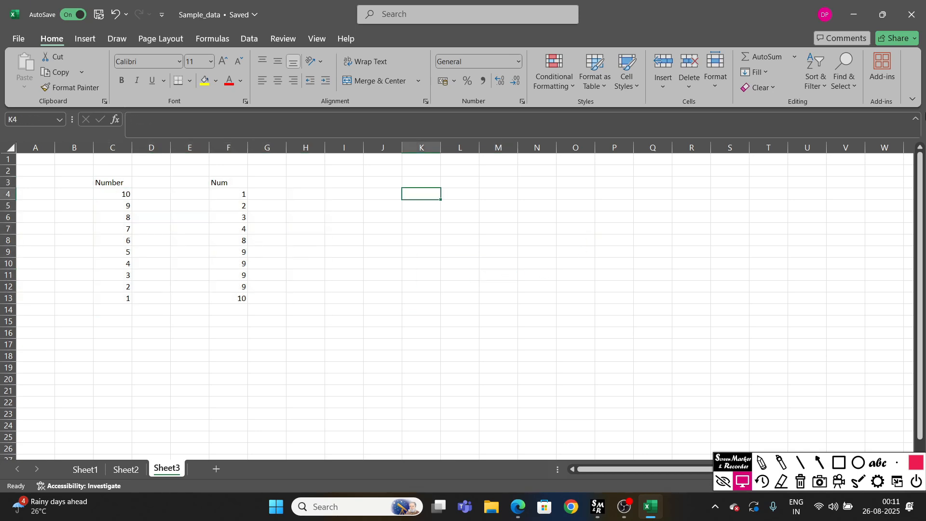
{"action": "type", "text": "1"}
{"action": "key", "text": "Return"}
{"action": "left_click", "coordinate": [408, 197]}
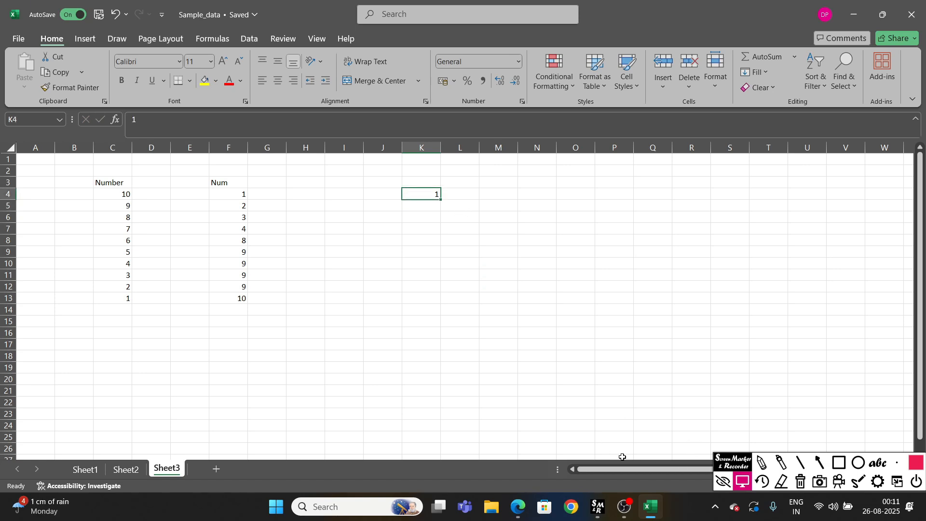
Mark the fill handle of cell K4 with a red rectangle.
{"action": "scroll", "coordinate": [622, 457], "scroll_direction": "up", "scroll_amount": 4, "text": "ctrl"}
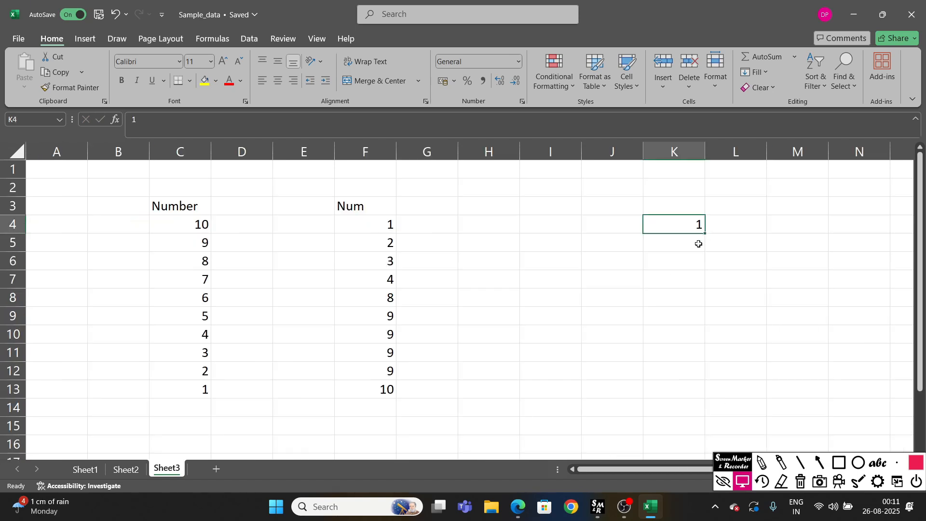
{"action": "left_click", "coordinate": [839, 462]}
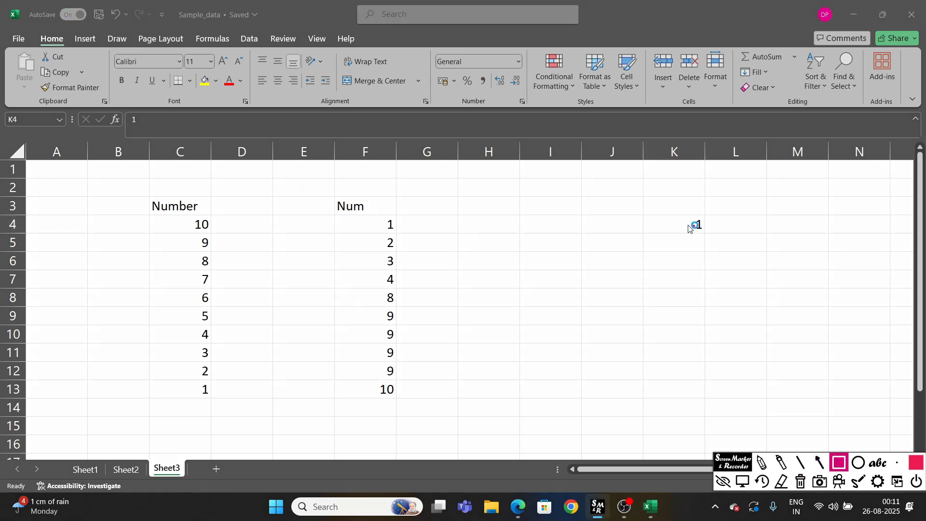
{"action": "left_click_drag", "start_coordinate": [691, 225], "coordinate": [723, 245]}
{"action": "left_click", "coordinate": [745, 481]}
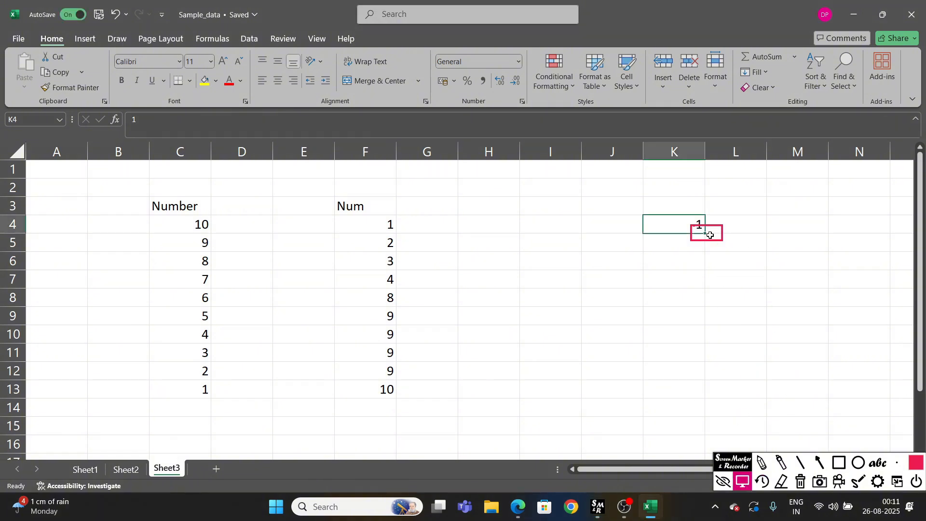
AutoFill the value in K4 down to K10 and clear the red marking.
{"action": "left_click_drag", "start_coordinate": [706, 235], "coordinate": [707, 342]}
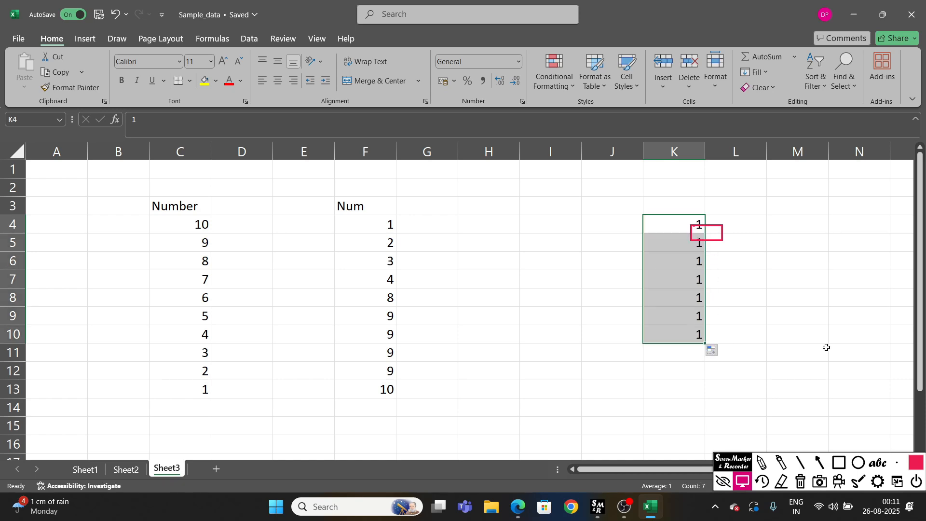
{"action": "left_click", "coordinate": [802, 484]}
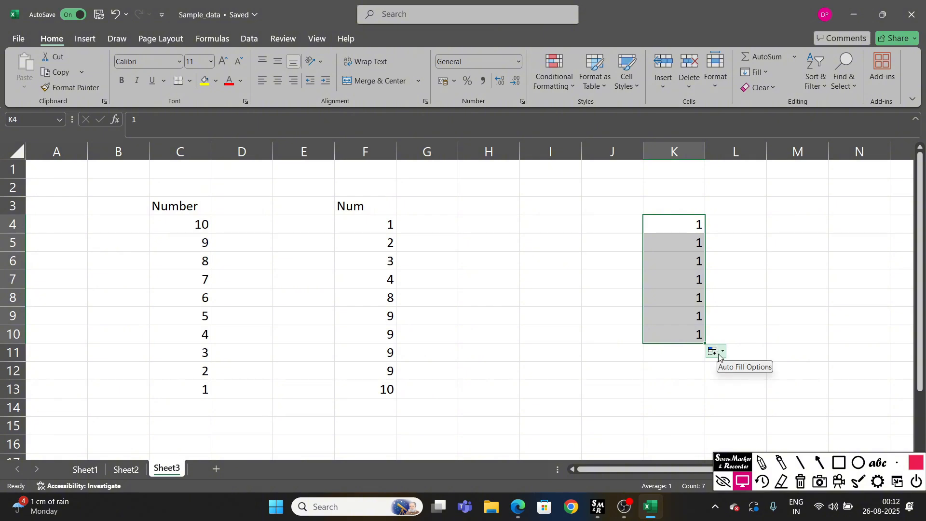
Enter 1 and 2 in J4 and J5, and AutoFill the series down to J10.
{"action": "left_click", "coordinate": [600, 230]}
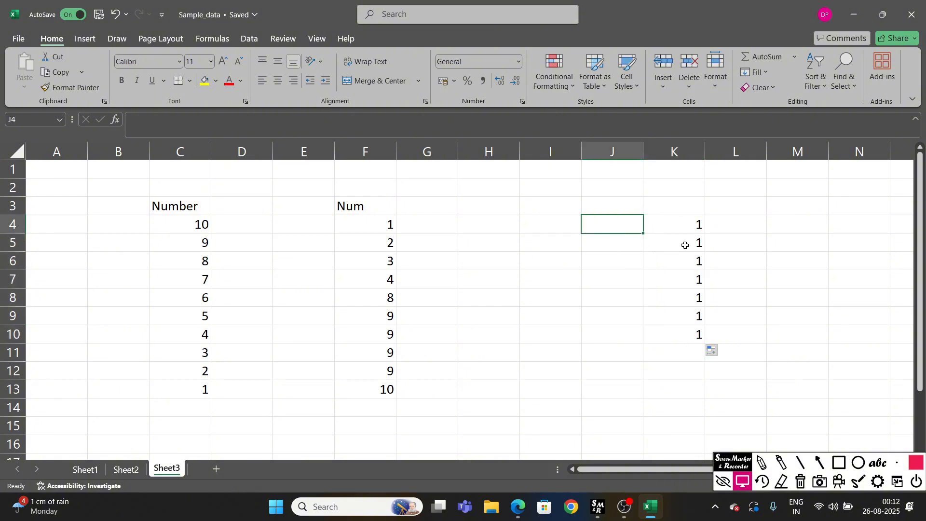
{"action": "type", "text": "1"}
{"action": "key", "text": "Return"}
{"action": "type", "text": "2"}
{"action": "key", "text": "Return"}
{"action": "left_click_drag", "start_coordinate": [612, 225], "coordinate": [615, 237]}
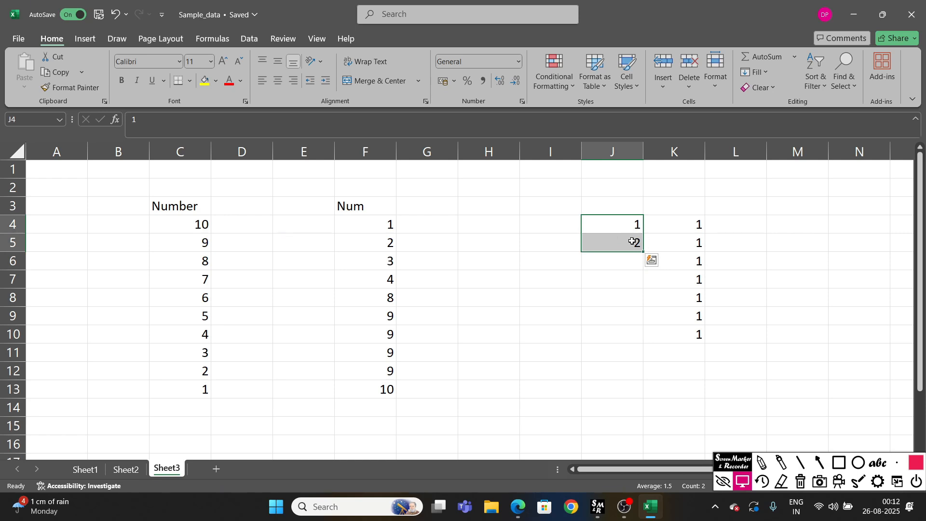
{"action": "left_click_drag", "start_coordinate": [643, 253], "coordinate": [646, 351]}
Enter jan in L4 and AutoFill the abbreviated months down to L10.
{"action": "left_click", "coordinate": [736, 224]}
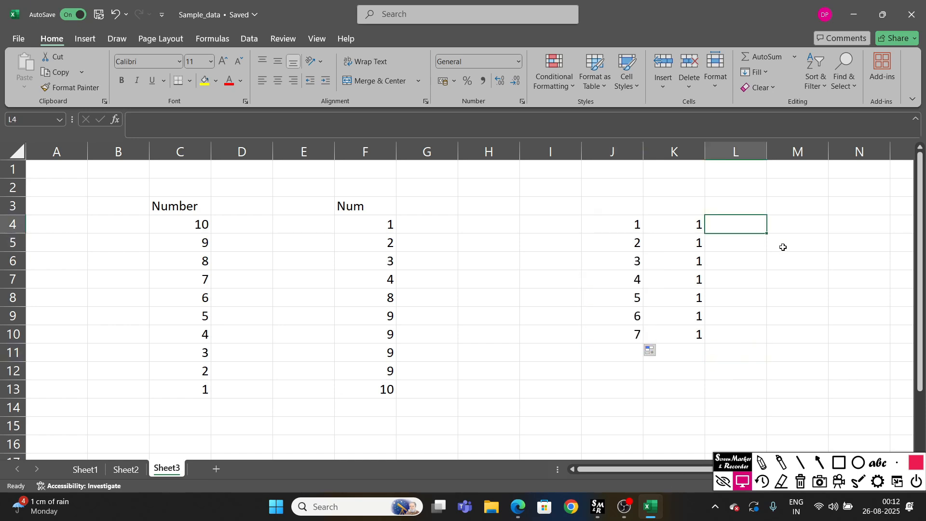
{"action": "type", "text": "jan"}
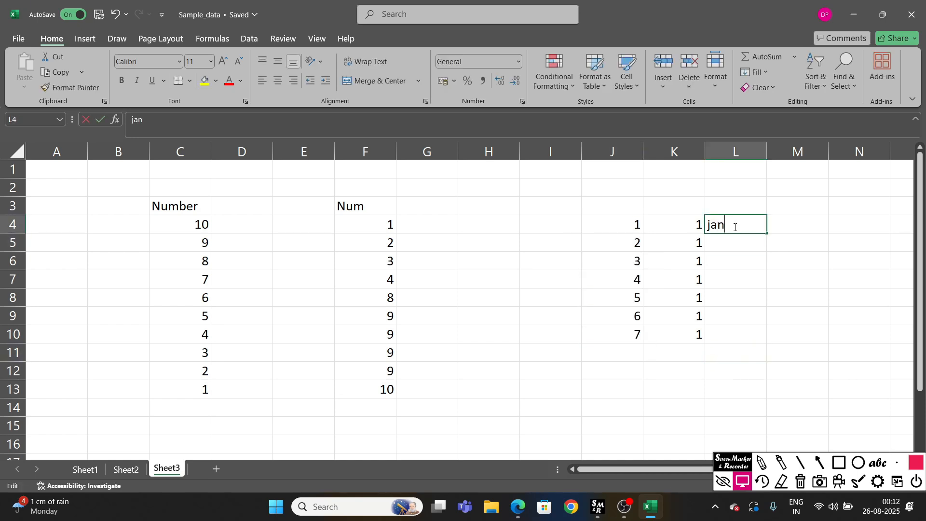
{"action": "key", "text": "ctrl+Return"}
{"action": "left_click_drag", "start_coordinate": [768, 235], "coordinate": [768, 337]}
{"action": "left_click", "coordinate": [818, 332]}
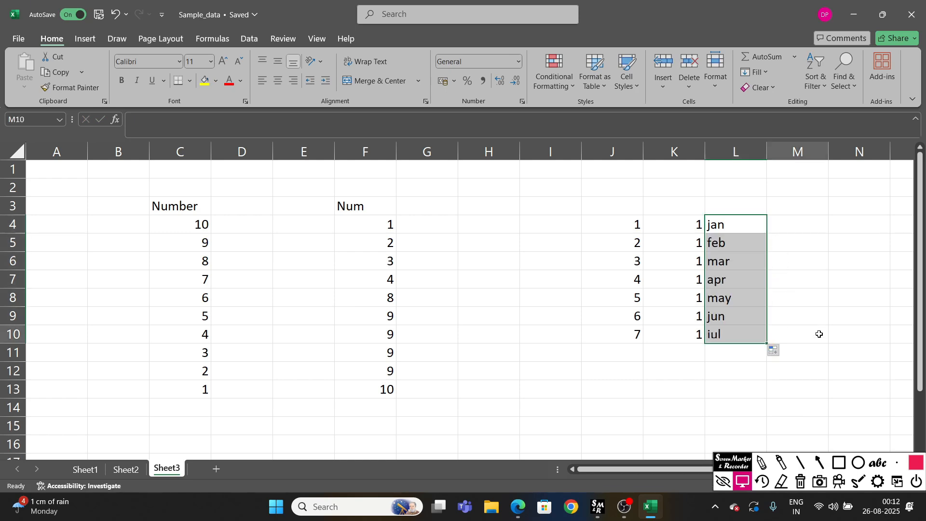
{"action": "left_click", "coordinate": [748, 228]}
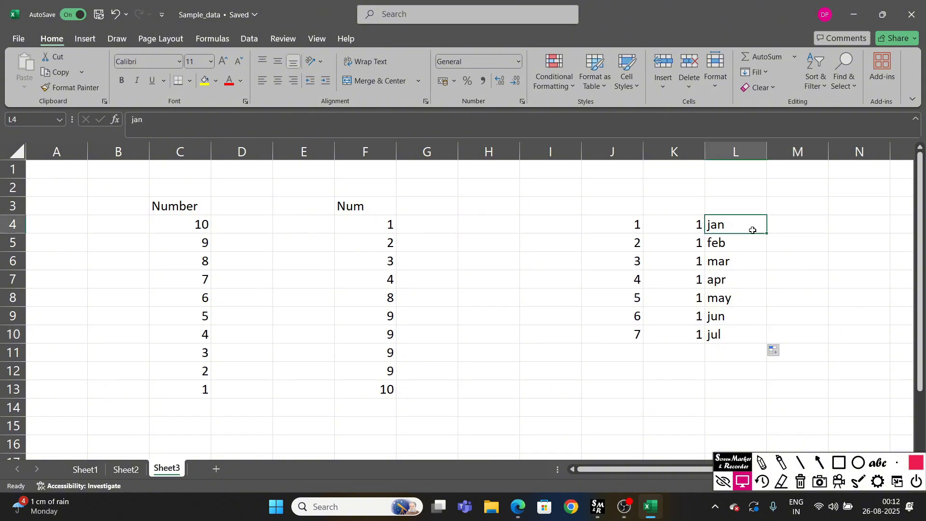
Enter january in M4 and AutoFill the full month names down to M10.
{"action": "left_click", "coordinate": [809, 220]}
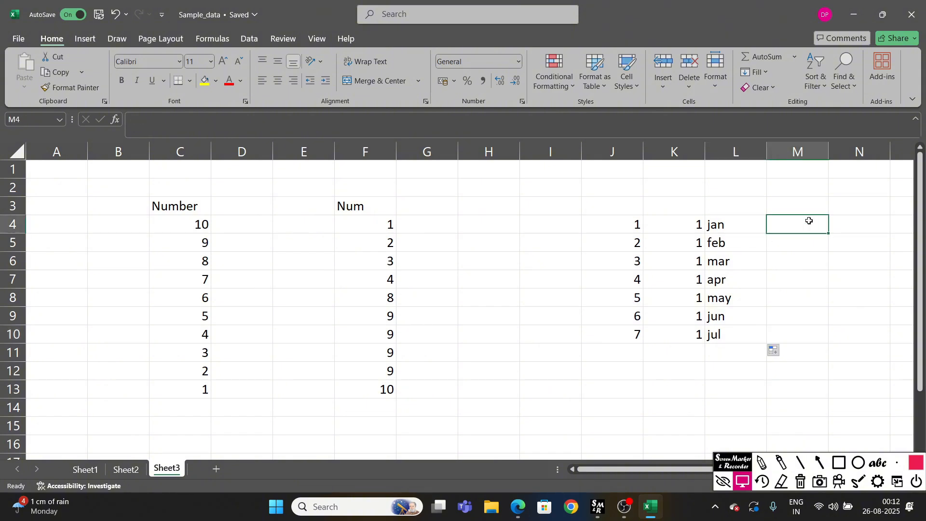
{"action": "type", "text": "januar"}
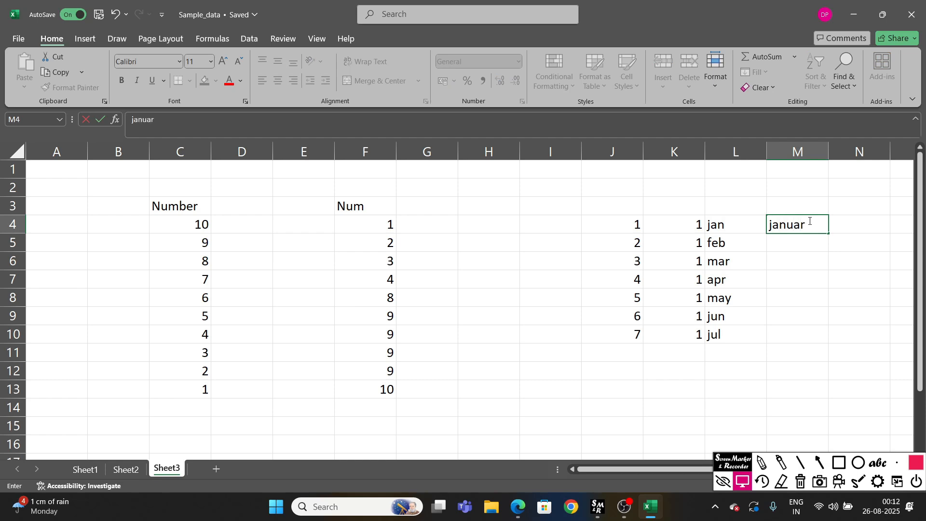
{"action": "type", "text": "y"}
{"action": "key", "text": "Return"}
{"action": "left_click", "coordinate": [811, 222]}
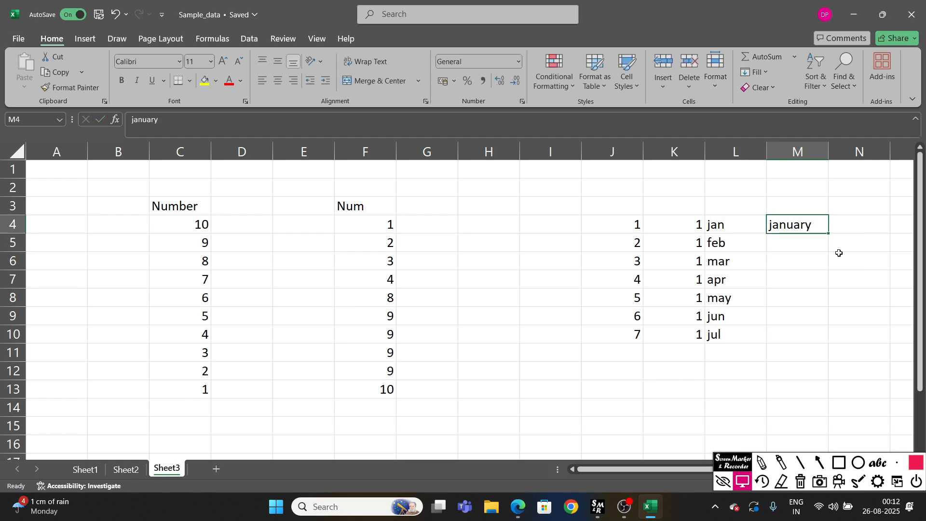
{"action": "left_click_drag", "start_coordinate": [828, 234], "coordinate": [826, 335]}
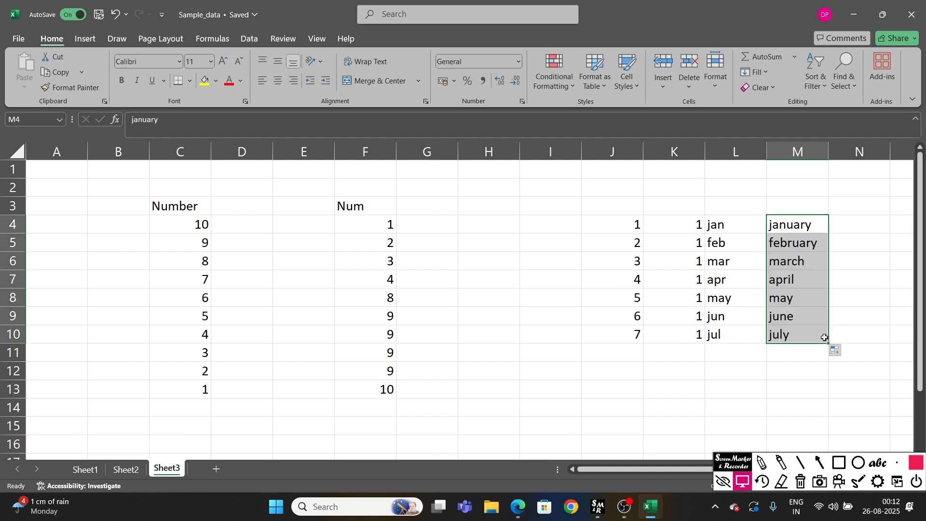
{"action": "left_click", "coordinate": [852, 285]}
{"action": "left_click_drag", "start_coordinate": [743, 226], "coordinate": [801, 338]}
{"action": "left_click", "coordinate": [792, 374]}
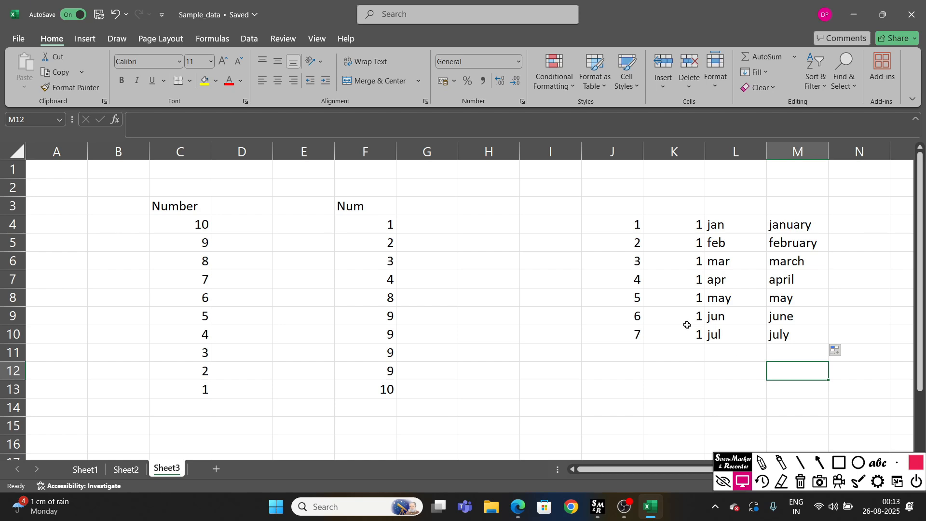
{"action": "left_click_drag", "start_coordinate": [657, 229], "coordinate": [672, 328]}
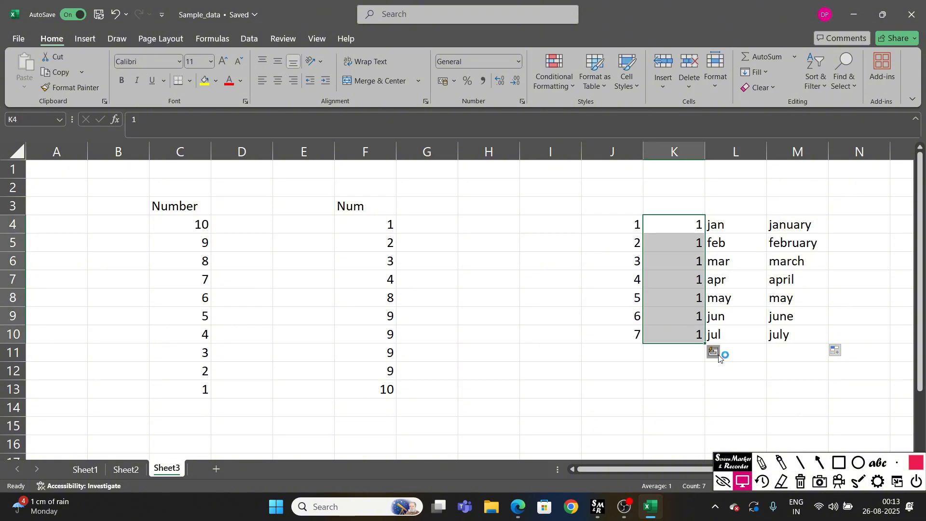
{"action": "left_click", "coordinate": [681, 370]}
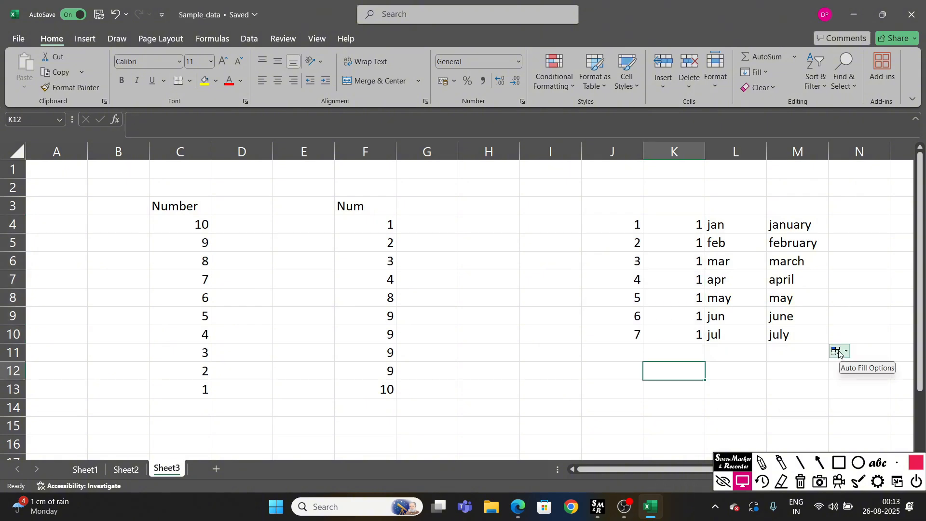
Clear the values in K4:K10 and enter 1 in K4.
{"action": "left_click_drag", "start_coordinate": [674, 225], "coordinate": [697, 338]}
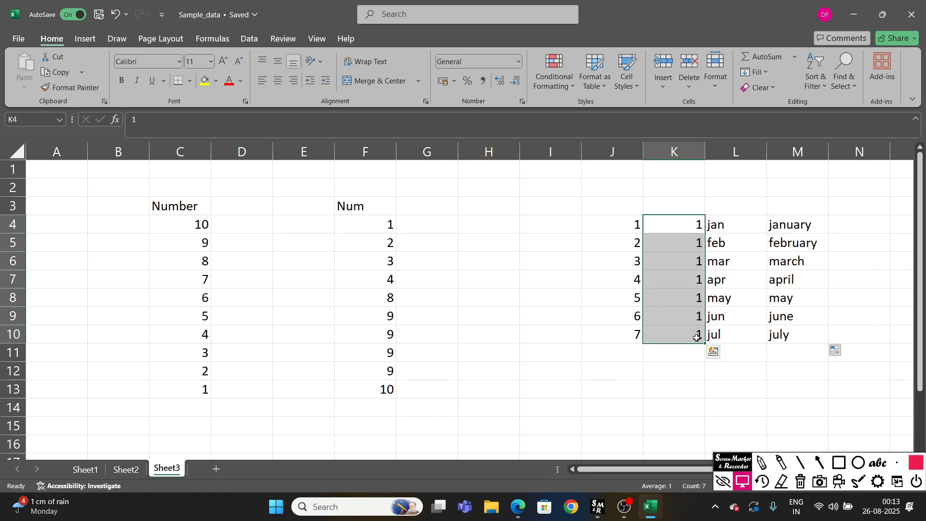
{"action": "key", "text": "BackSpace"}
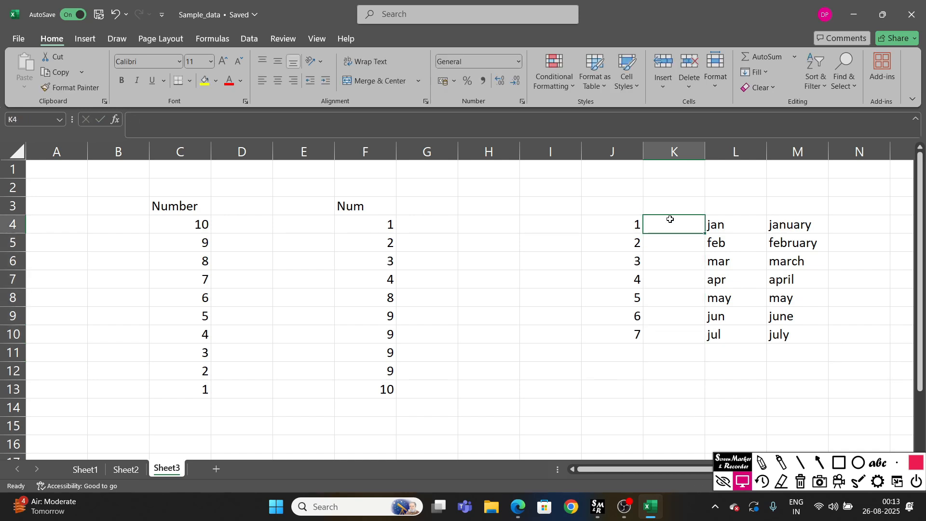
{"action": "type", "text": "1"}
{"action": "key", "text": "Return"}
AutoFill K4 down to K10 and switch the fill type to Fill Series.
{"action": "left_click", "coordinate": [670, 219]}
{"action": "left_click_drag", "start_coordinate": [705, 233], "coordinate": [706, 338]}
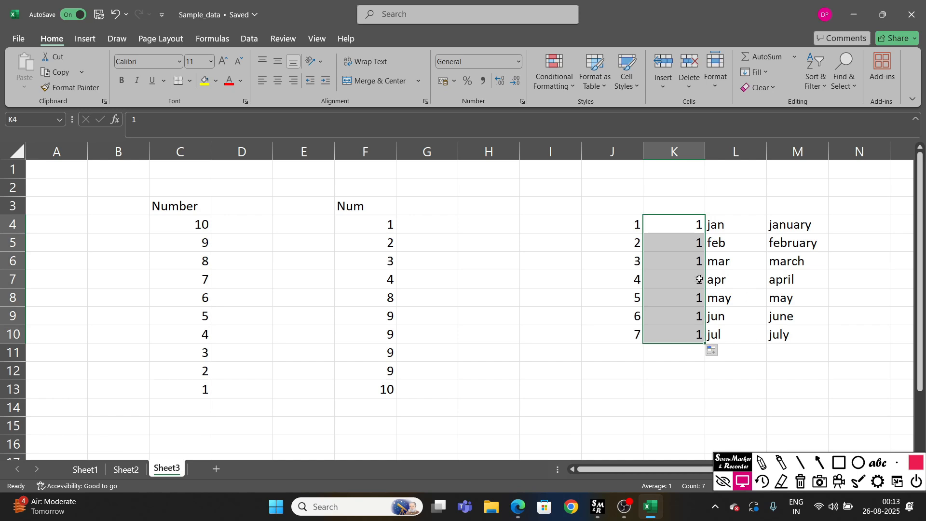
{"action": "left_click", "coordinate": [717, 356]}
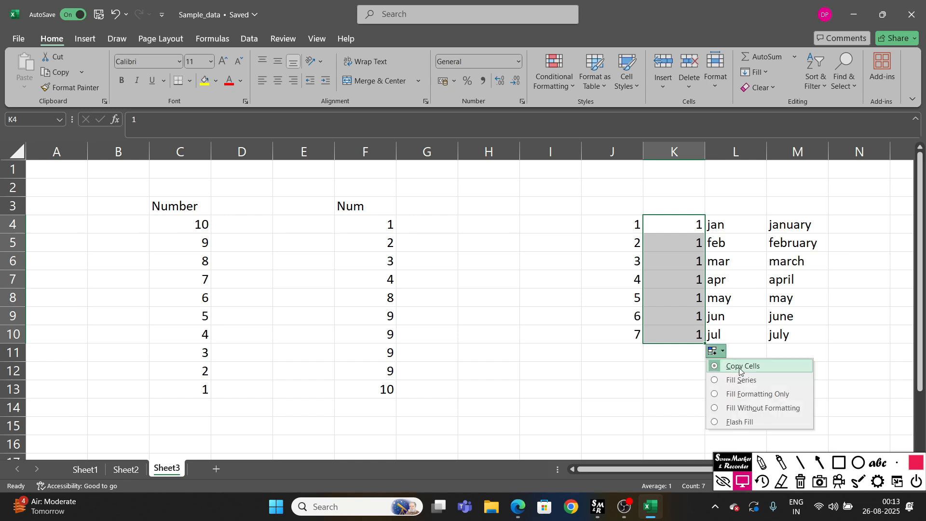
{"action": "left_click", "coordinate": [717, 380]}
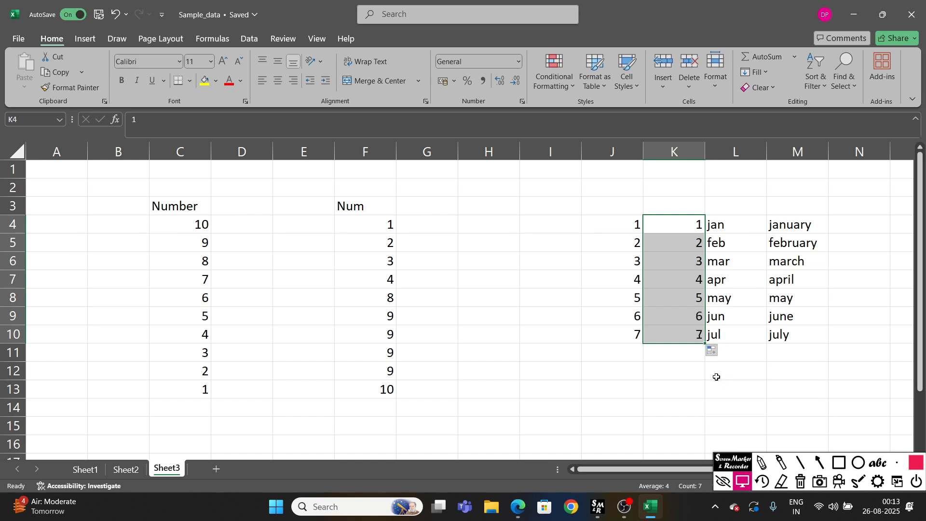
{"action": "left_click", "coordinate": [728, 352]}
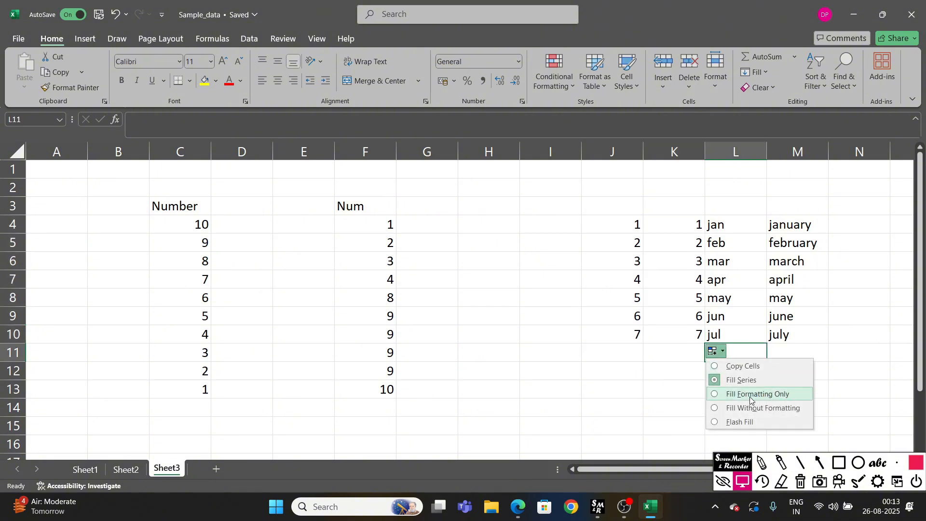
{"action": "left_click", "coordinate": [637, 357]}
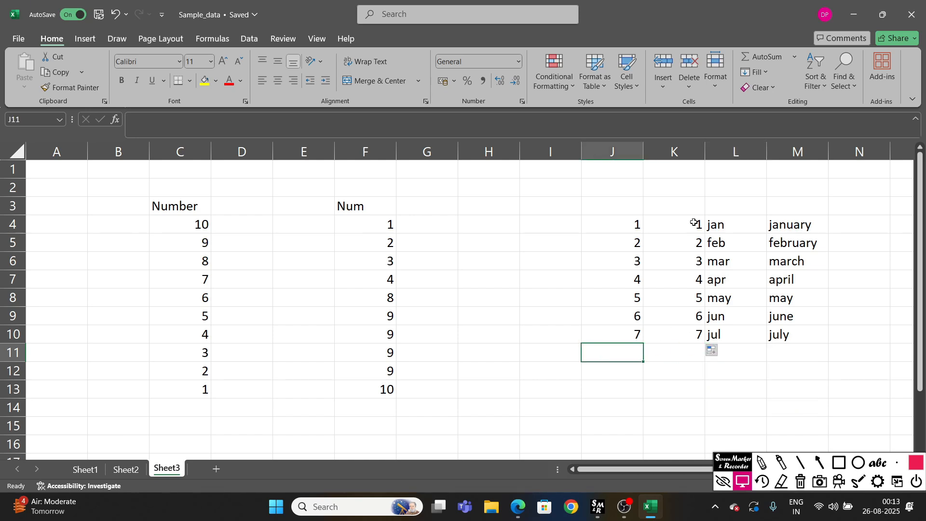
{"action": "mouse_move", "coordinate": [597, 224]}
{"action": "left_mouse_down"}
{"action": "mouse_move", "coordinate": [603, 324]}
{"action": "mouse_move", "coordinate": [603, 240]}
{"action": "left_mouse_up"}
{"action": "left_click", "coordinate": [604, 299]}
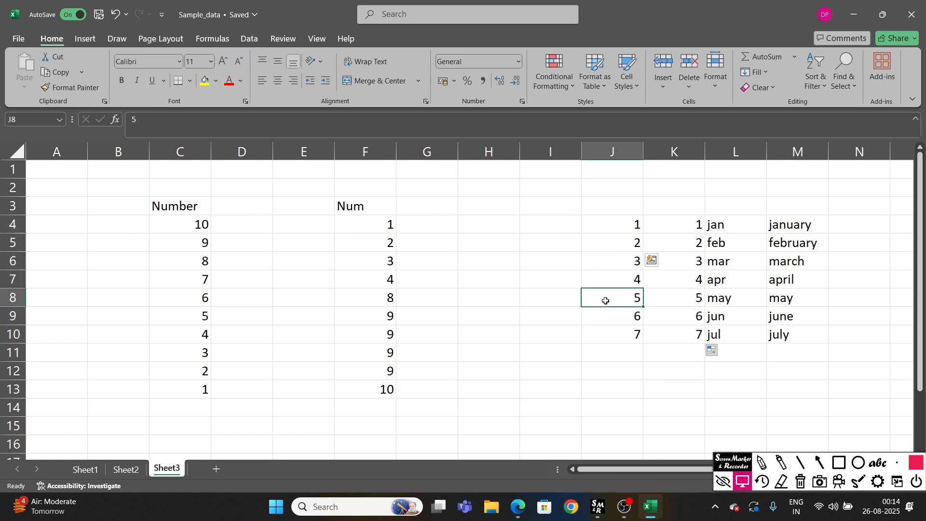
Enter 2 in I4 and 4 in I5, and AutoFill the even-number series down to I10.
{"action": "left_click", "coordinate": [568, 224]}
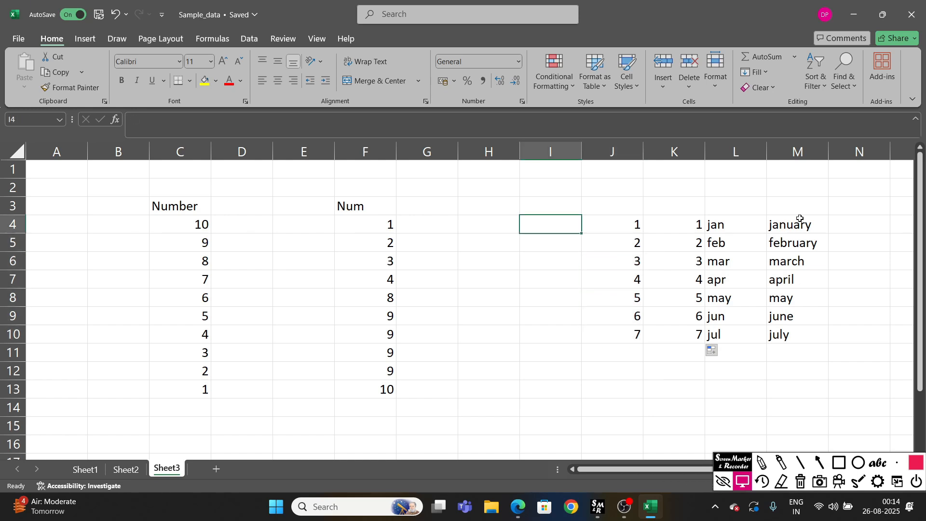
{"action": "type", "text": "2"}
{"action": "key", "text": "Return"}
{"action": "type", "text": "4"}
{"action": "key", "text": "Return"}
{"action": "left_click_drag", "start_coordinate": [555, 224], "coordinate": [555, 239]}
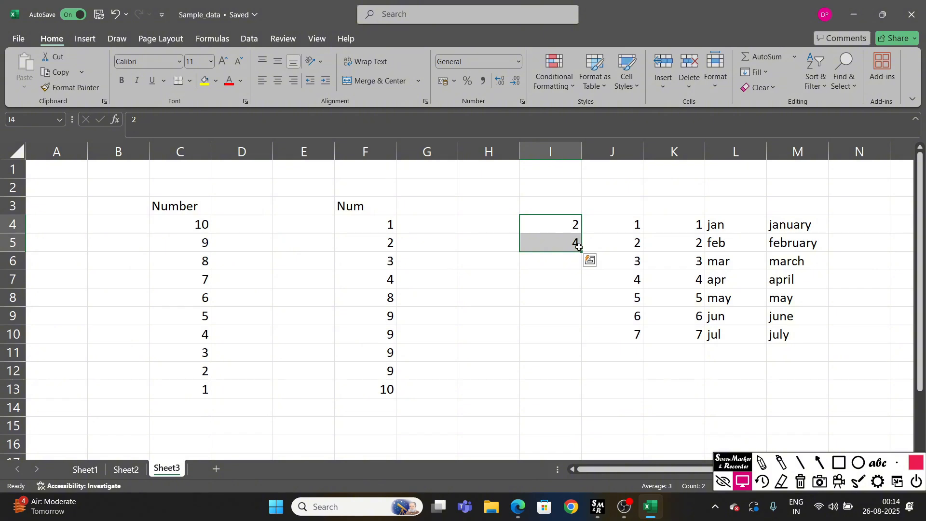
{"action": "left_click_drag", "start_coordinate": [581, 251], "coordinate": [586, 337]}
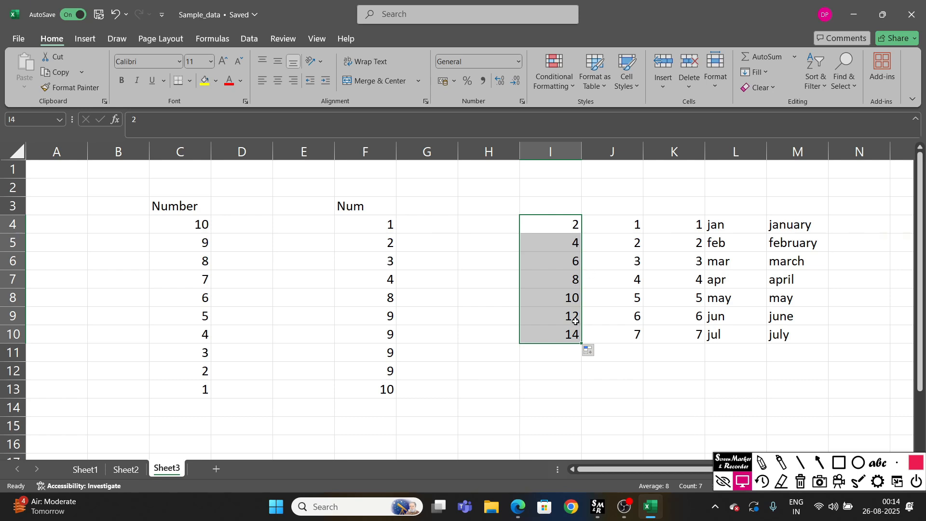
{"action": "left_click", "coordinate": [664, 351]}
{"action": "left_click_drag", "start_coordinate": [541, 228], "coordinate": [544, 332]}
Enter product 01 in N4 and widen column N to fit the text.
{"action": "left_click_drag", "start_coordinate": [609, 469], "coordinate": [685, 470]}
{"action": "left_click", "coordinate": [675, 389]}
{"action": "left_click", "coordinate": [824, 221]}
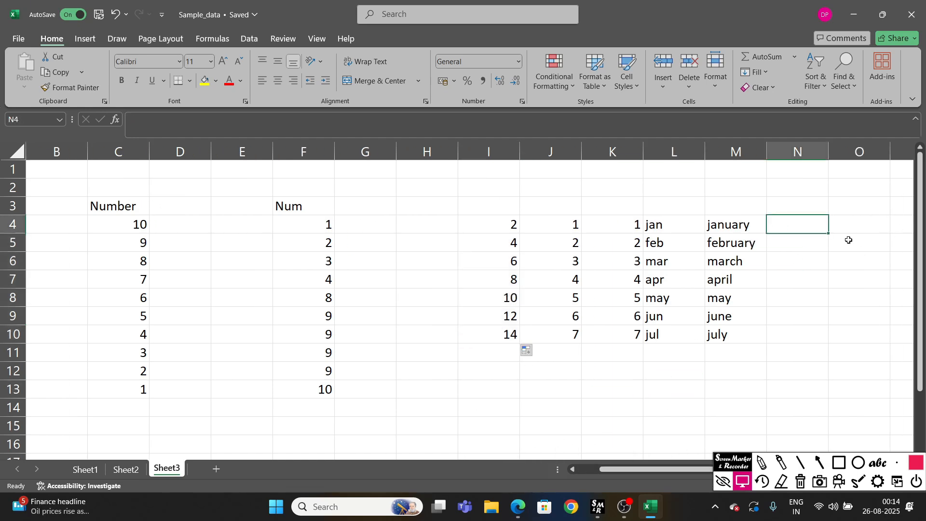
{"action": "type", "text": "product 01"}
{"action": "key", "text": "Return"}
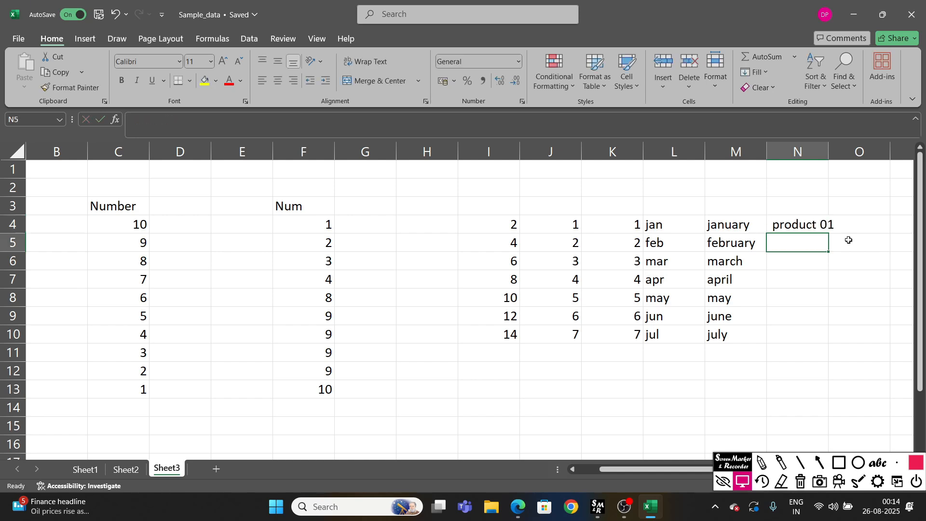
{"action": "left_click", "coordinate": [804, 389]}
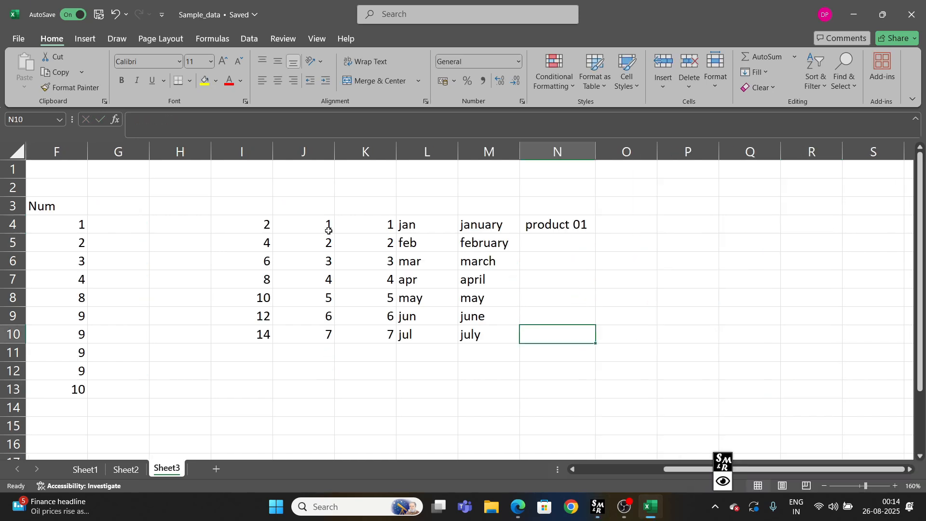
AutoFill N4 down to N10 and switch the fill type to Copy Cells.
{"action": "left_click", "coordinate": [369, 224]}
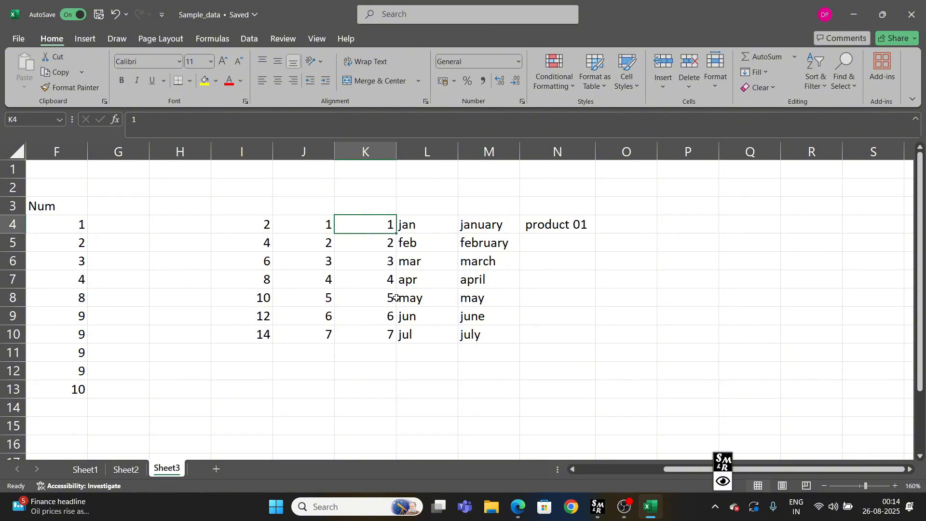
{"action": "left_click", "coordinate": [577, 227]}
{"action": "left_click_drag", "start_coordinate": [596, 236], "coordinate": [588, 335]}
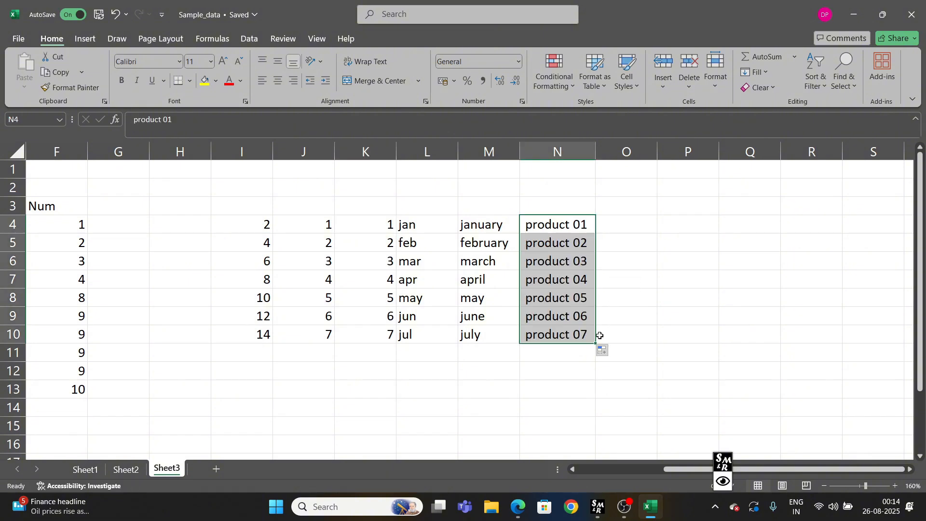
{"action": "left_click", "coordinate": [603, 350]}
{"action": "left_click", "coordinate": [611, 366]}
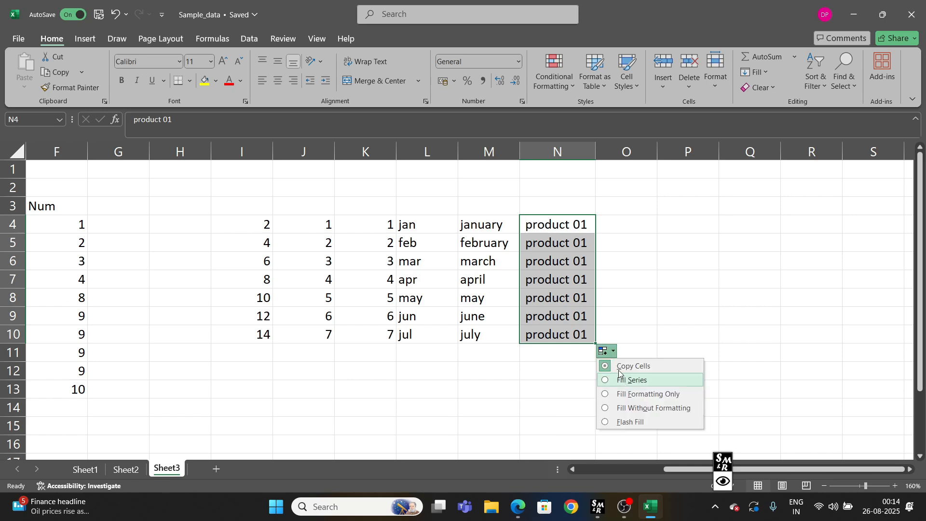
Switch the fill type of N4:N10 to Fill Series and back to Copy Cells.
{"action": "left_click", "coordinate": [604, 351]}
{"action": "left_click", "coordinate": [620, 380]}
{"action": "left_click", "coordinate": [612, 357]}
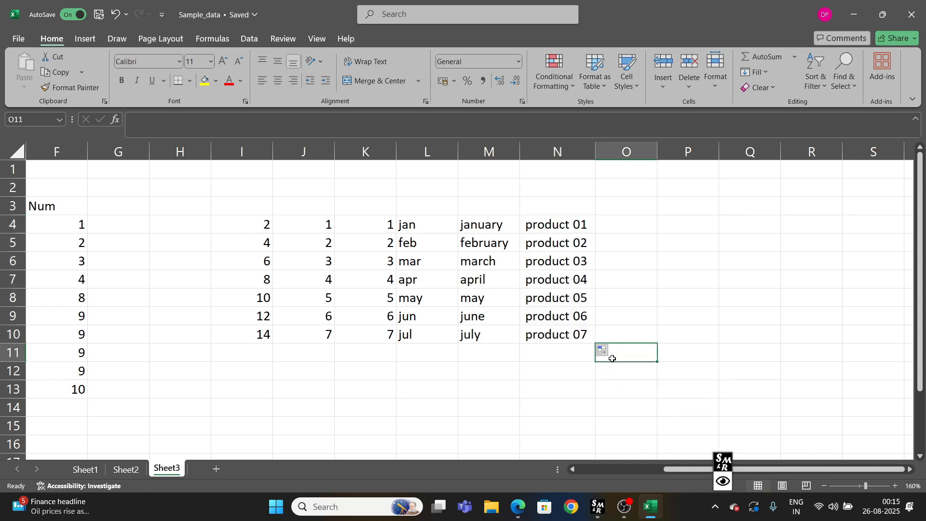
{"action": "left_click", "coordinate": [604, 351]}
{"action": "left_click", "coordinate": [622, 366]}
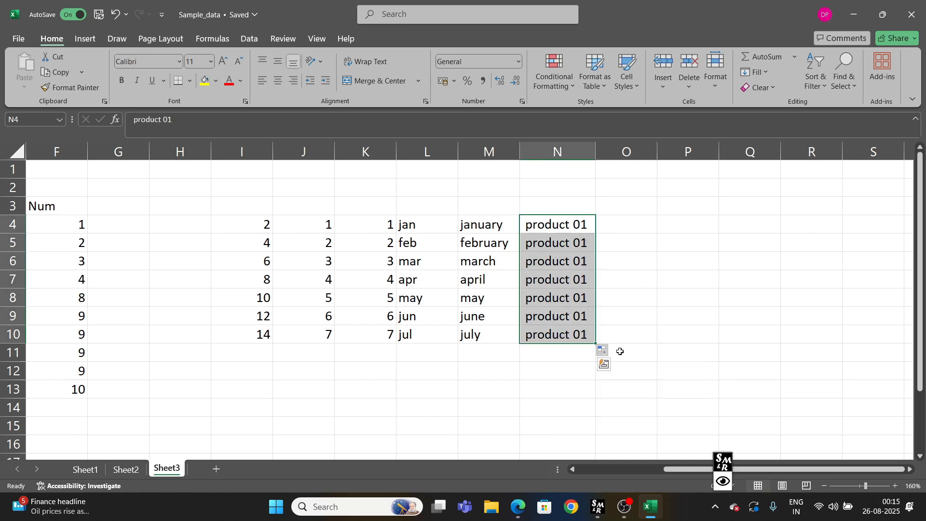
Switch to Excel Basics.pdf, highlight topic 6.5 Freeze Panes and Split Windows, and return to the Excel workbook.
{"action": "left_click", "coordinate": [626, 316]}
{"action": "left_click_drag", "start_coordinate": [241, 221], "coordinate": [557, 335]}
{"action": "key", "text": "alt+Tab"}
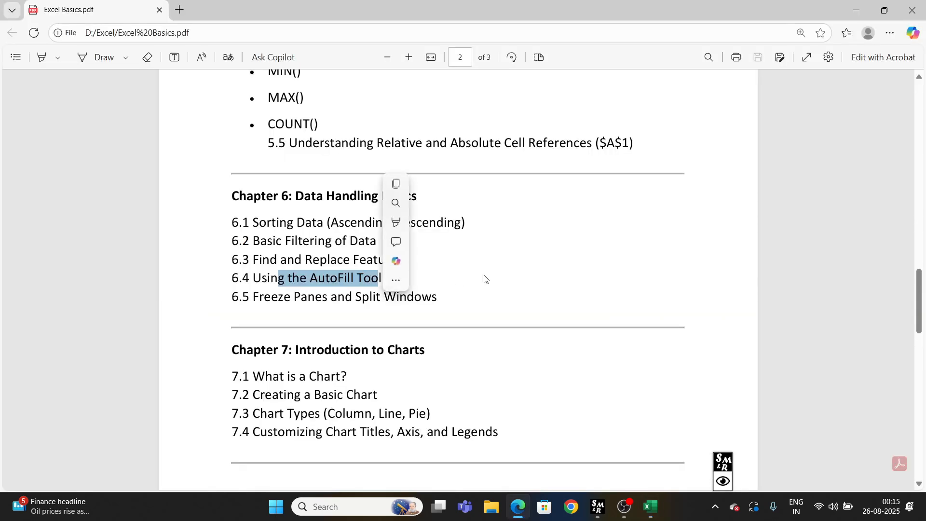
{"action": "left_click_drag", "start_coordinate": [253, 296], "coordinate": [449, 301]}
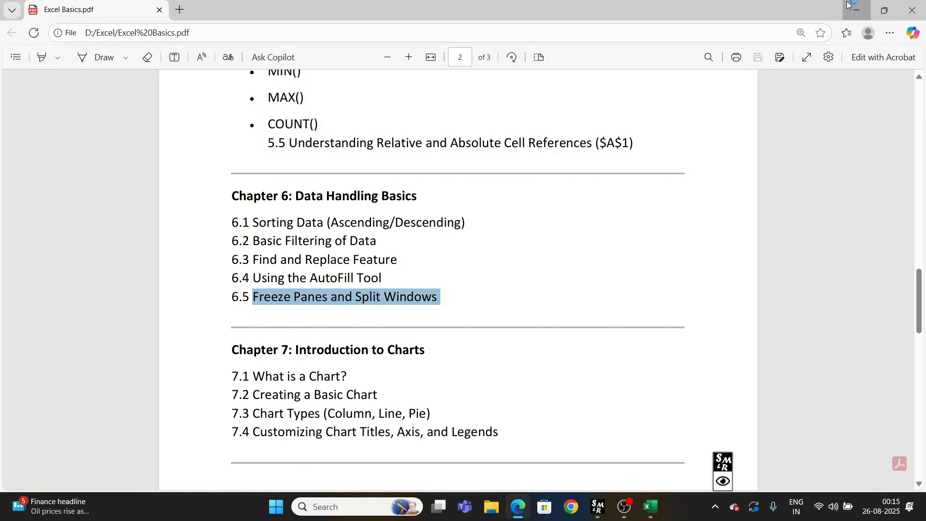
{"action": "key", "text": "alt+Tab"}
{"action": "left_click", "coordinate": [492, 365]}
{"action": "left_click_drag", "start_coordinate": [252, 225], "coordinate": [580, 334]}
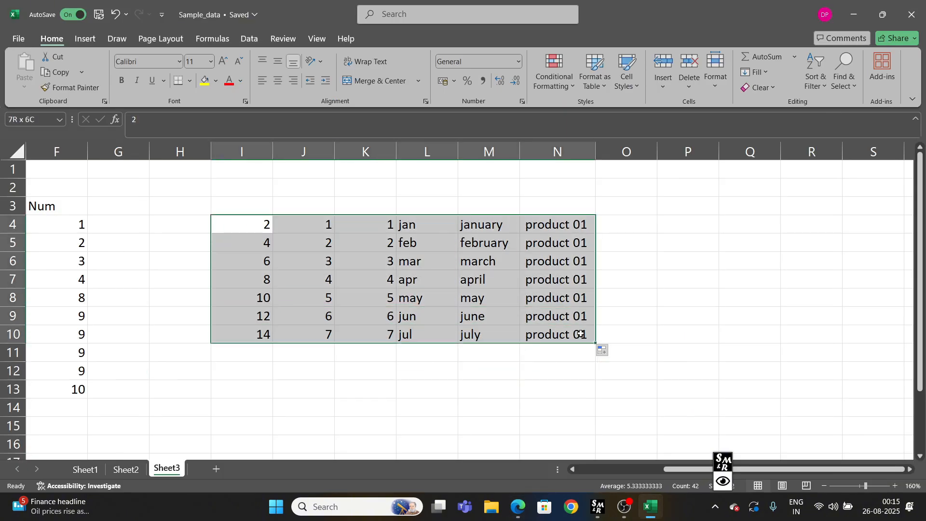
{"action": "left_click", "coordinate": [687, 279]}
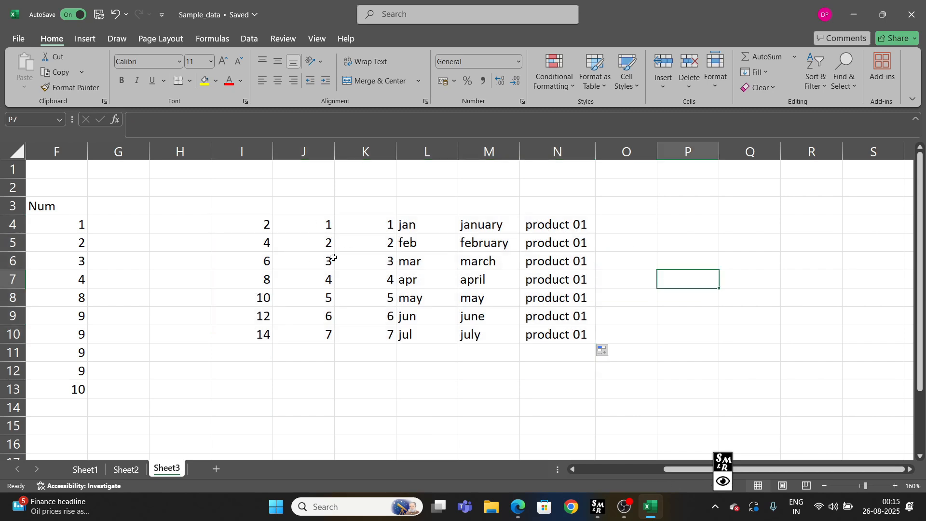
{"action": "left_click_drag", "start_coordinate": [689, 470], "coordinate": [602, 472]}
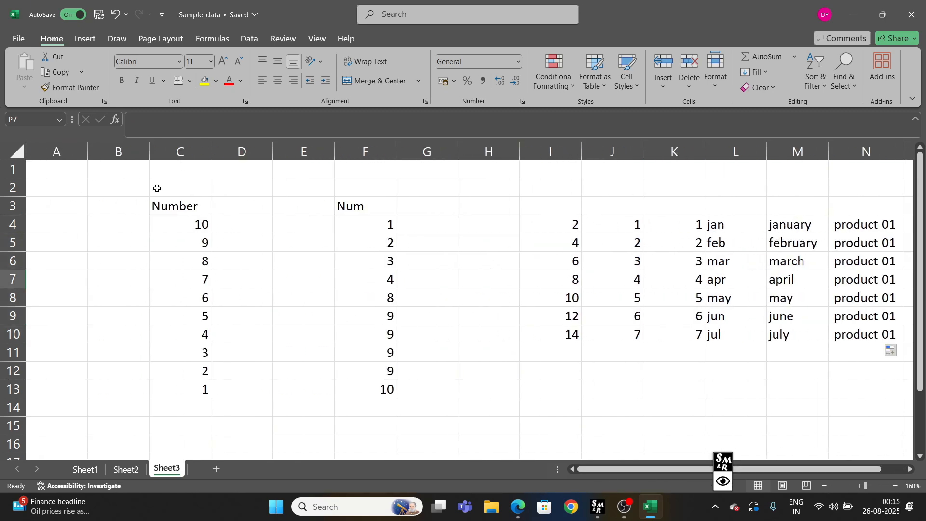
{"action": "left_click", "coordinate": [573, 212]}
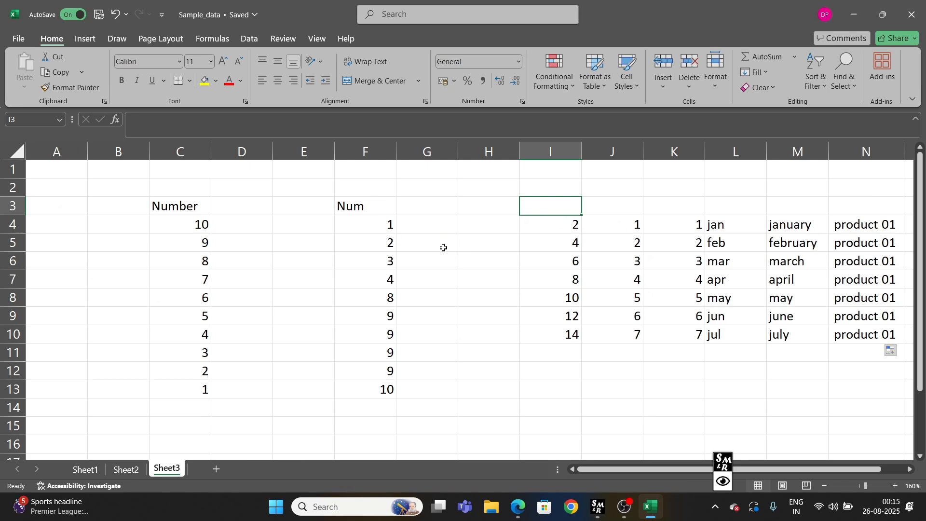
Recheck topic 6.5 in the browser's Excel Basics.pdf, return to the Excel workbook and select all of Sheet3.
{"action": "left_click", "coordinate": [518, 507]}
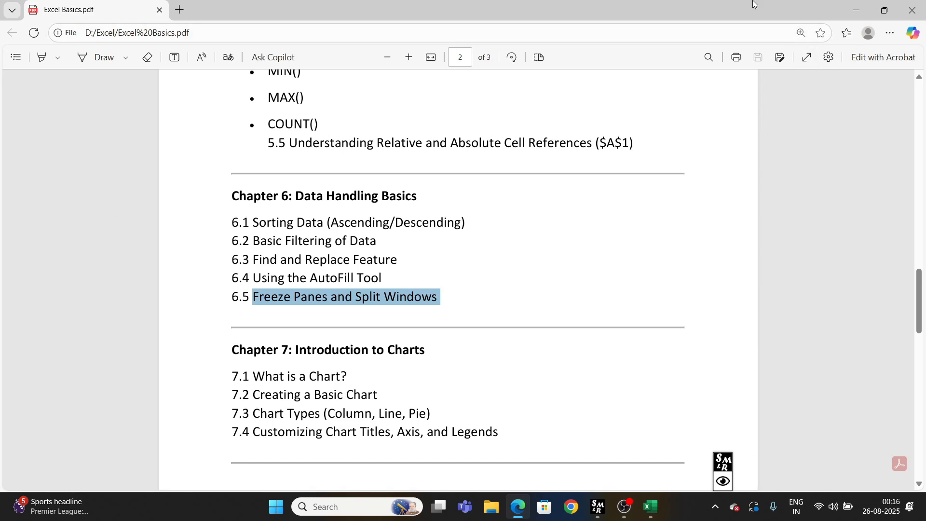
{"action": "key", "text": "alt+Tab"}
{"action": "left_click", "coordinate": [308, 243]}
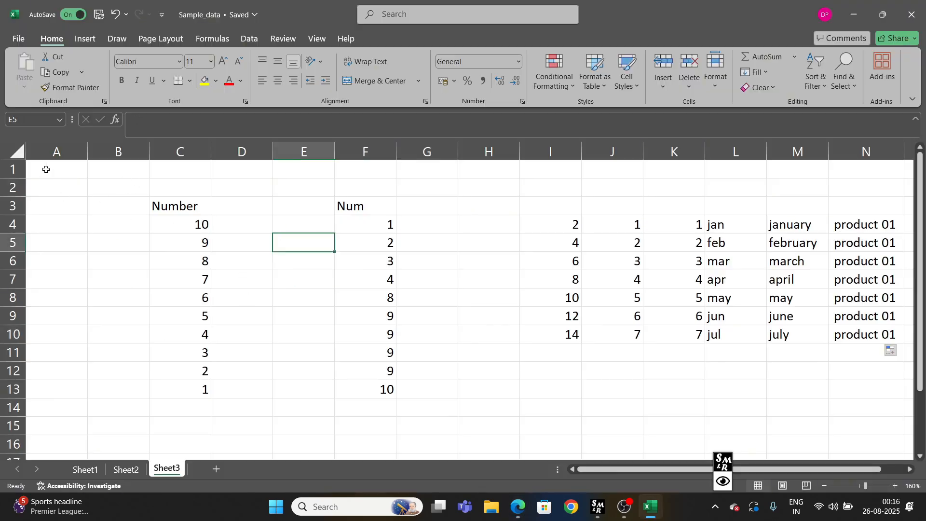
{"action": "left_click", "coordinate": [16, 152]}
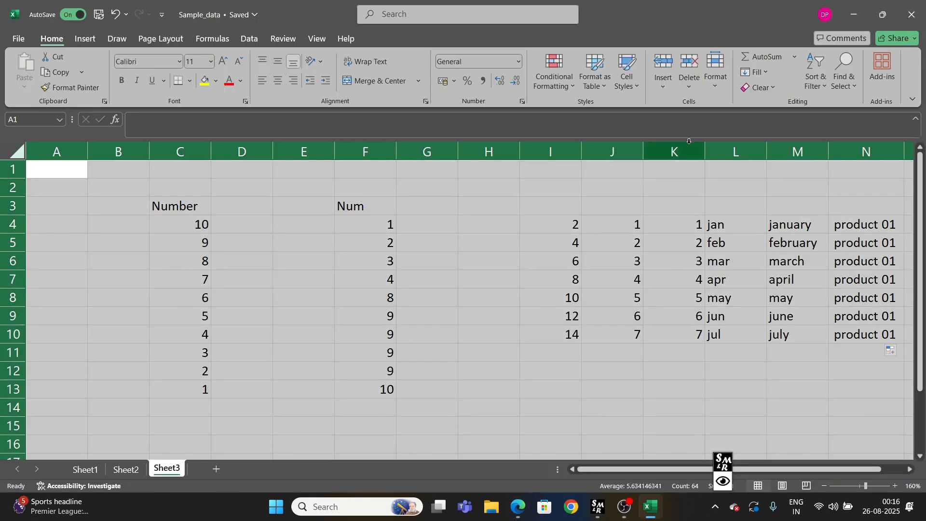
Bring up the view commands and examine the headers in C3:F3, the rows around them and column C.
{"action": "left_click", "coordinate": [318, 41]}
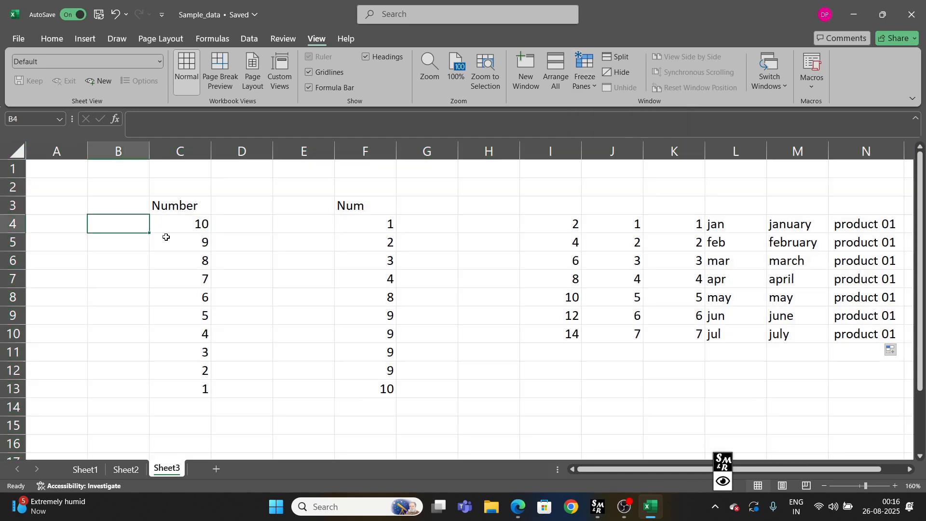
{"action": "left_click_drag", "start_coordinate": [164, 206], "coordinate": [355, 199]}
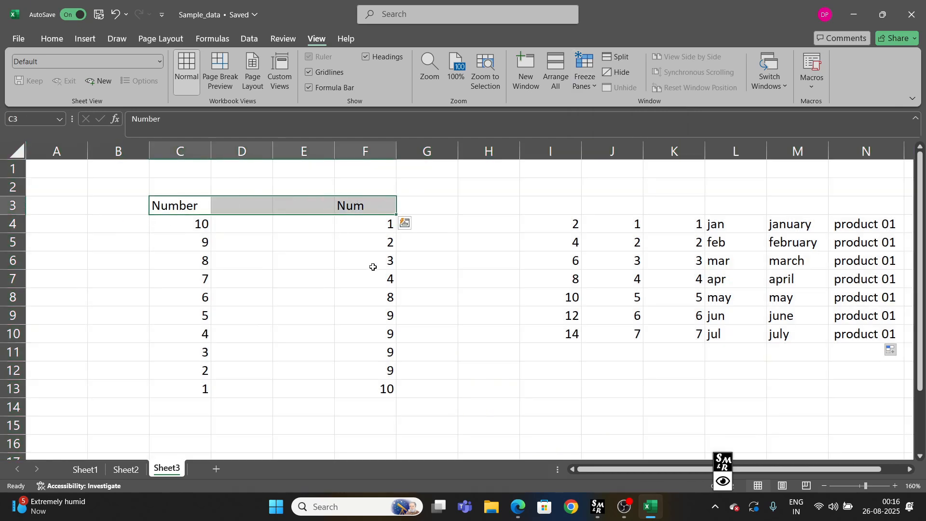
{"action": "left_click_drag", "start_coordinate": [12, 223], "coordinate": [12, 354]}
{"action": "left_click_drag", "start_coordinate": [16, 167], "coordinate": [14, 209]}
{"action": "left_click", "coordinate": [243, 278]}
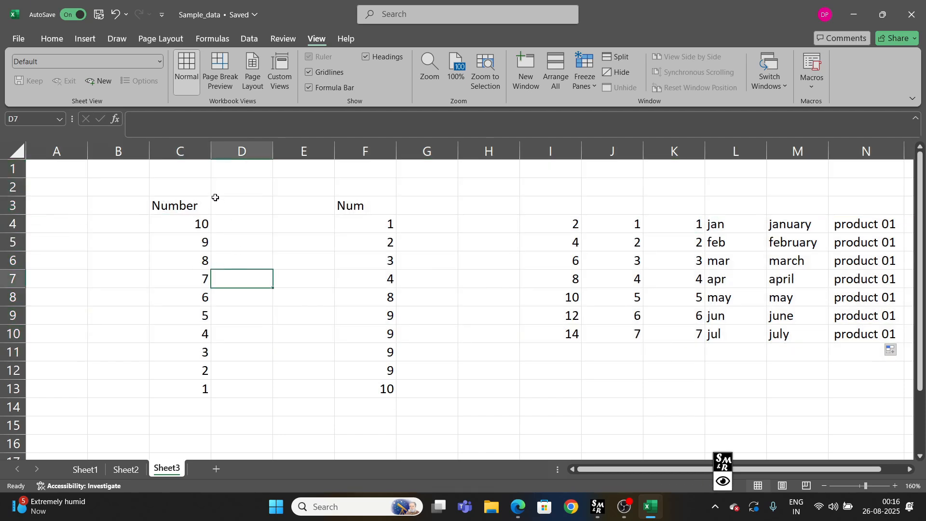
{"action": "left_click", "coordinate": [186, 154]}
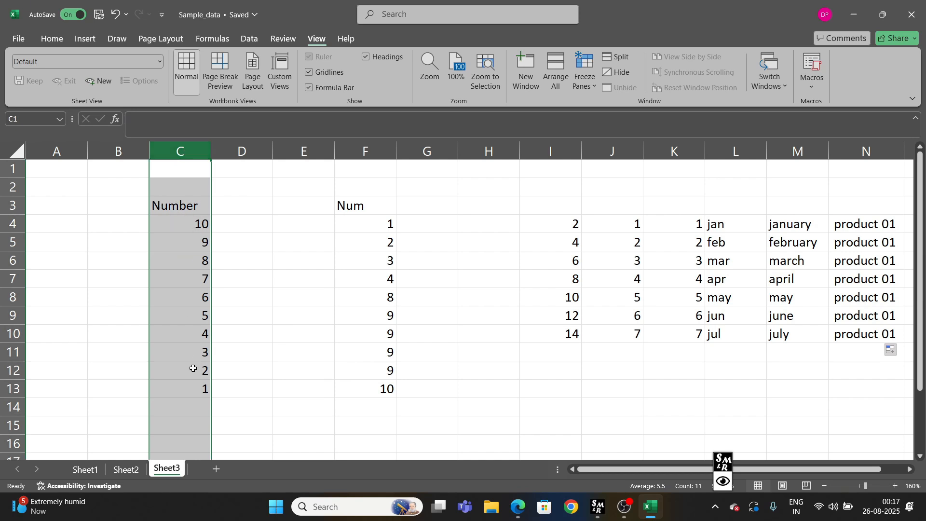
Examine the filled series in I4:M10 and the product entries in N4:N10.
{"action": "left_click_drag", "start_coordinate": [900, 230], "coordinate": [601, 328]}
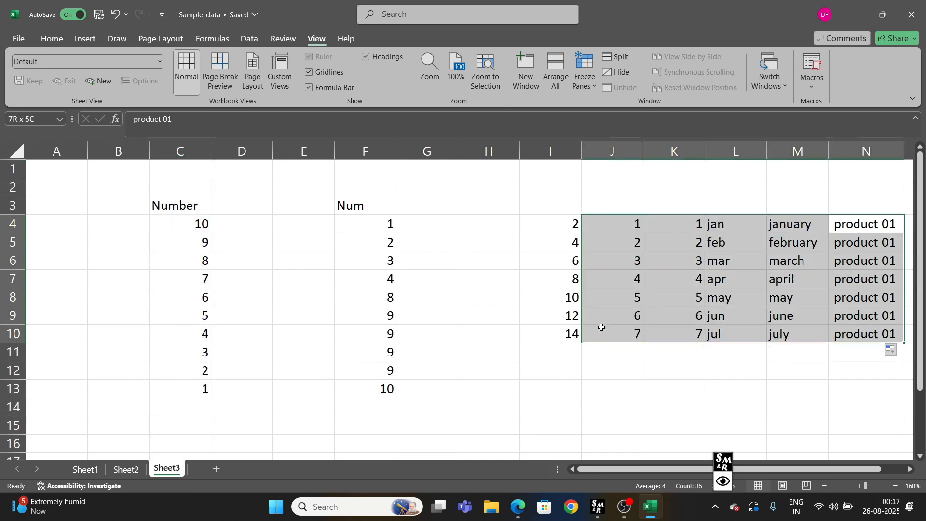
{"action": "left_click", "coordinate": [862, 278]}
{"action": "left_click", "coordinate": [868, 227]}
{"action": "left_click", "coordinate": [791, 226]}
{"action": "left_click", "coordinate": [678, 230]}
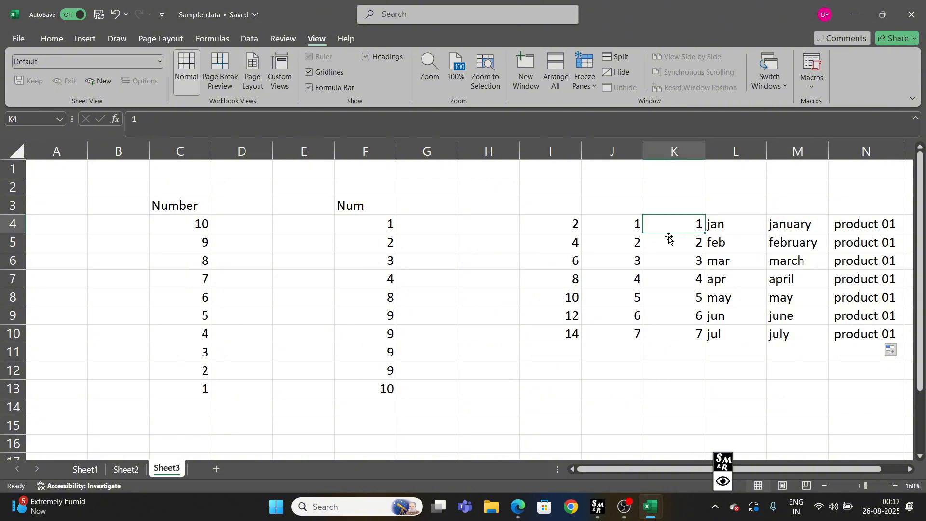
{"action": "left_click", "coordinate": [614, 231]}
{"action": "left_click_drag", "start_coordinate": [538, 226], "coordinate": [803, 335]}
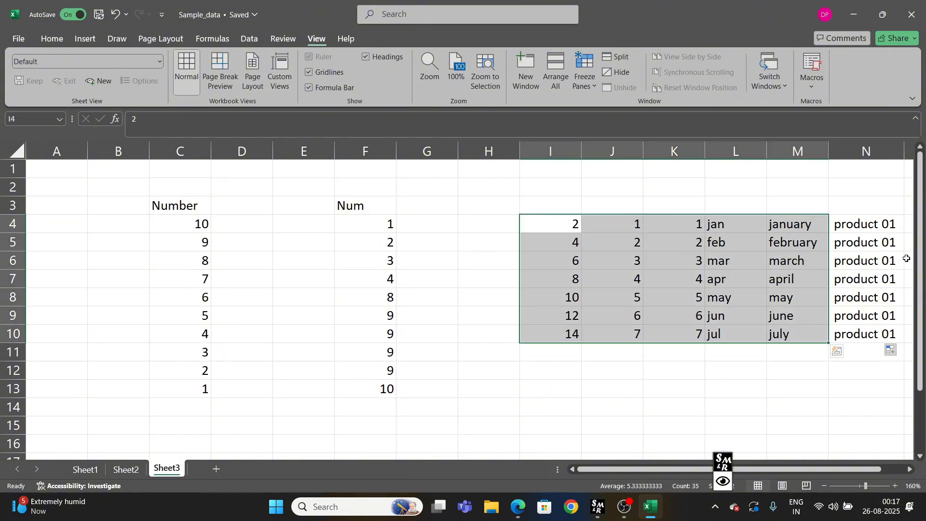
{"action": "left_click_drag", "start_coordinate": [868, 227], "coordinate": [844, 333]}
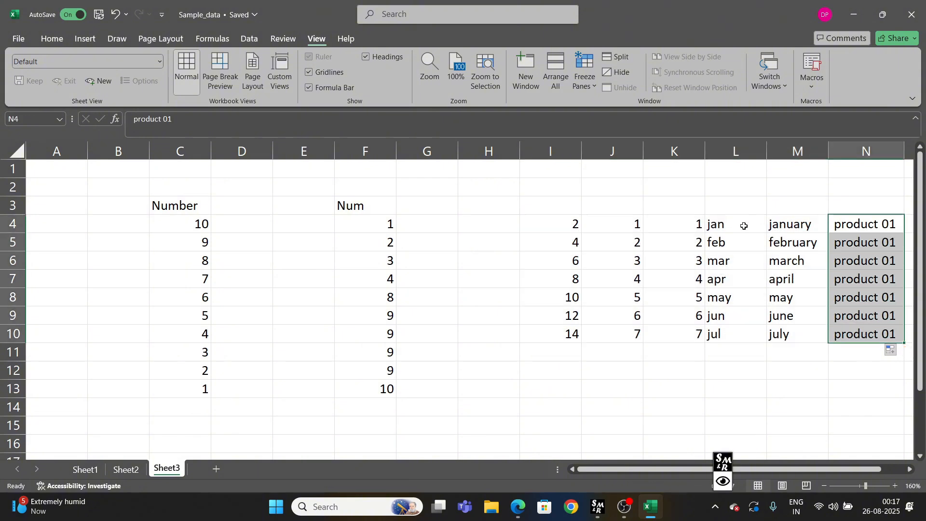
{"action": "left_click", "coordinate": [693, 227]}
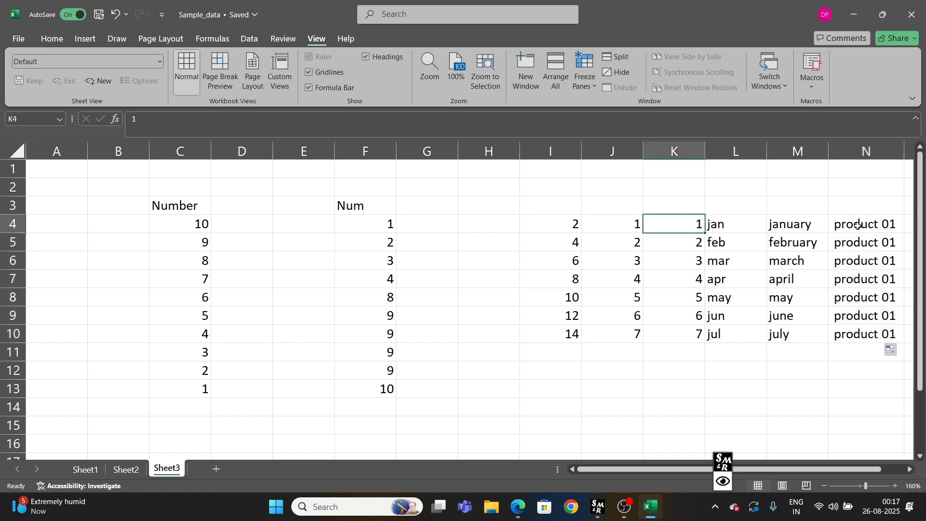
{"action": "left_click_drag", "start_coordinate": [858, 225], "coordinate": [857, 338]}
{"action": "left_click_drag", "start_coordinate": [574, 225], "coordinate": [796, 335]}
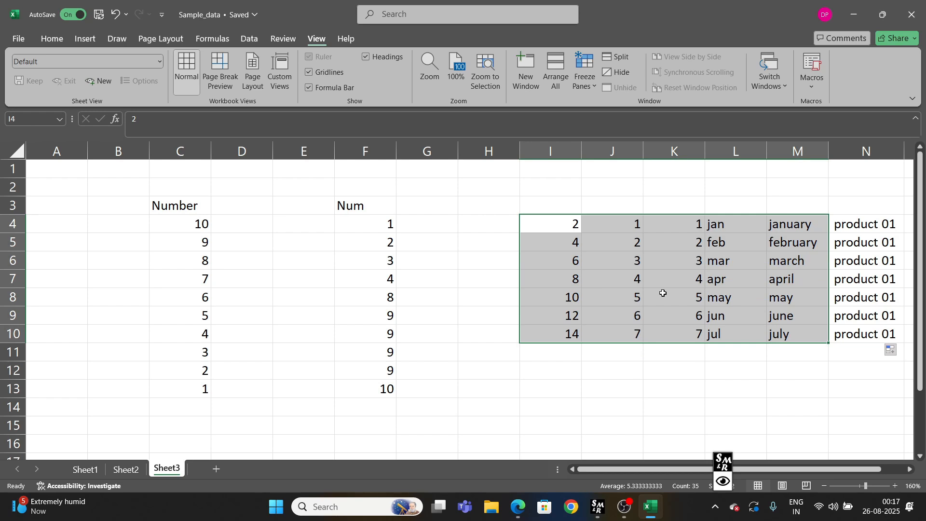
Freeze the panes at cell H6 to lock the rows above it and the columns before it.
{"action": "left_click", "coordinate": [462, 262]}
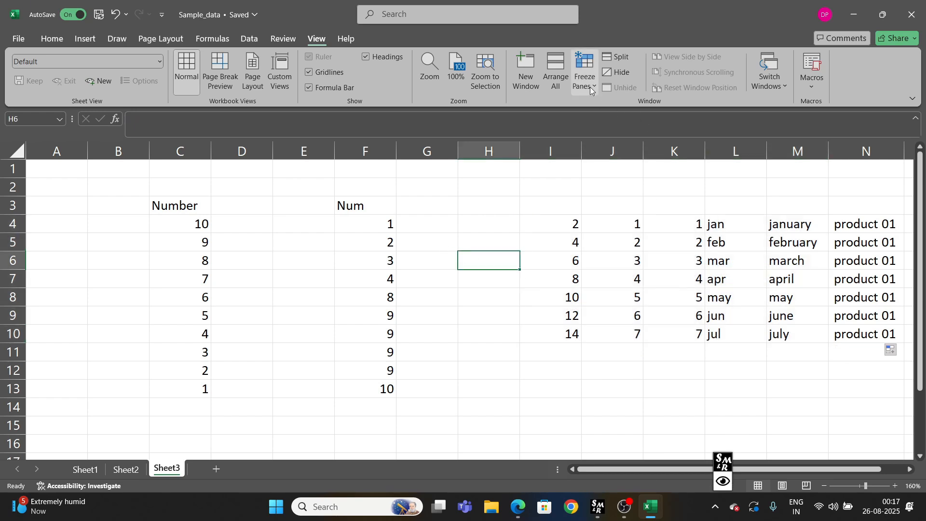
{"action": "left_click", "coordinate": [589, 88]}
{"action": "left_click", "coordinate": [606, 111]}
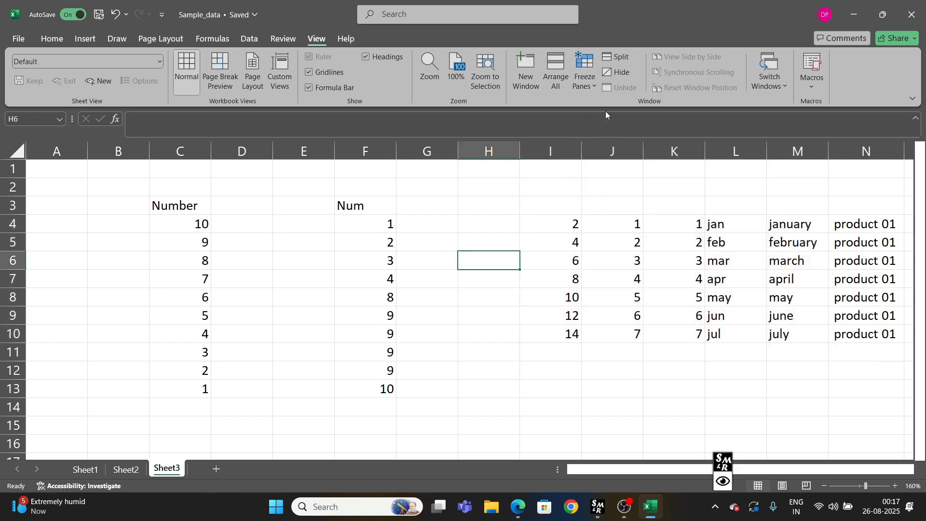
Test how Sheet3 scrolls with the panes frozen at H6, and unfreeze the panes.
{"action": "left_click", "coordinate": [573, 295]}
{"action": "scroll", "coordinate": [573, 293], "scroll_direction": "down", "scroll_amount": 4}
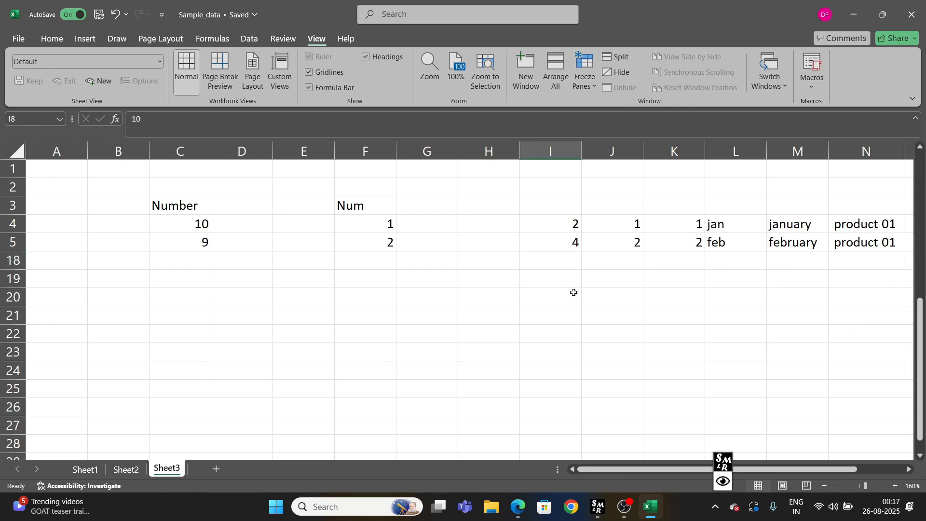
{"action": "scroll", "coordinate": [573, 293], "scroll_direction": "up", "scroll_amount": 4}
{"action": "left_click", "coordinate": [506, 262]}
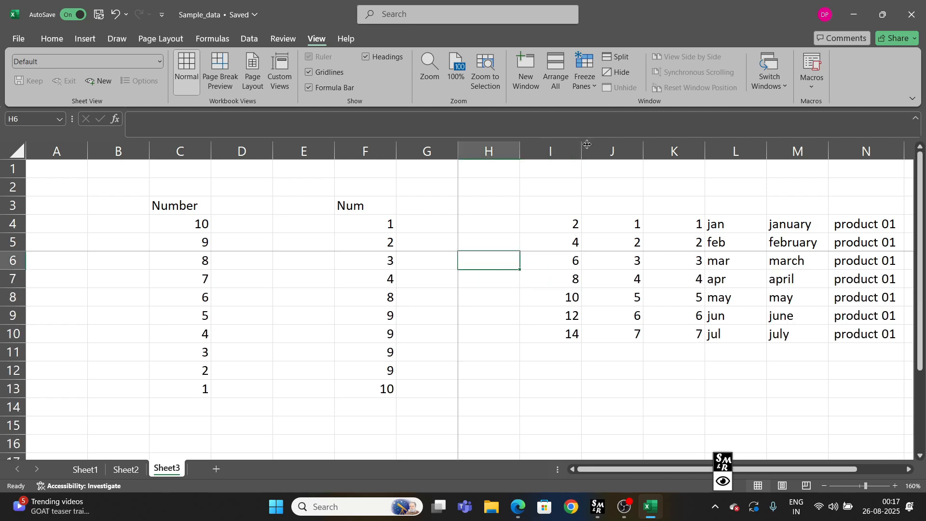
{"action": "left_click", "coordinate": [588, 89]}
{"action": "left_click", "coordinate": [597, 107]}
{"action": "left_click", "coordinate": [697, 347]}
Freeze the panes of Sheet3 at cell G3, test them in both directions and unfreeze them.
{"action": "left_click", "coordinate": [445, 207]}
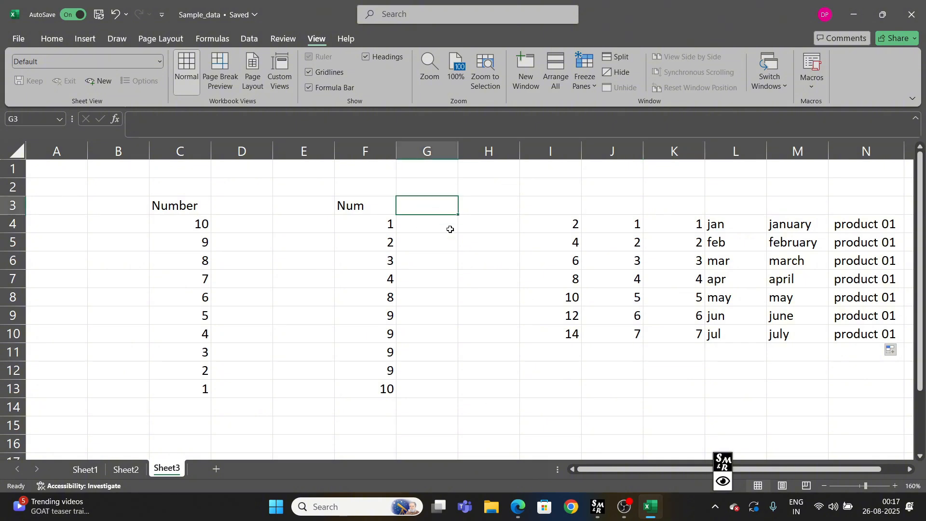
{"action": "left_click", "coordinate": [526, 265]}
{"action": "scroll", "coordinate": [524, 271], "scroll_direction": "down", "scroll_amount": 3}
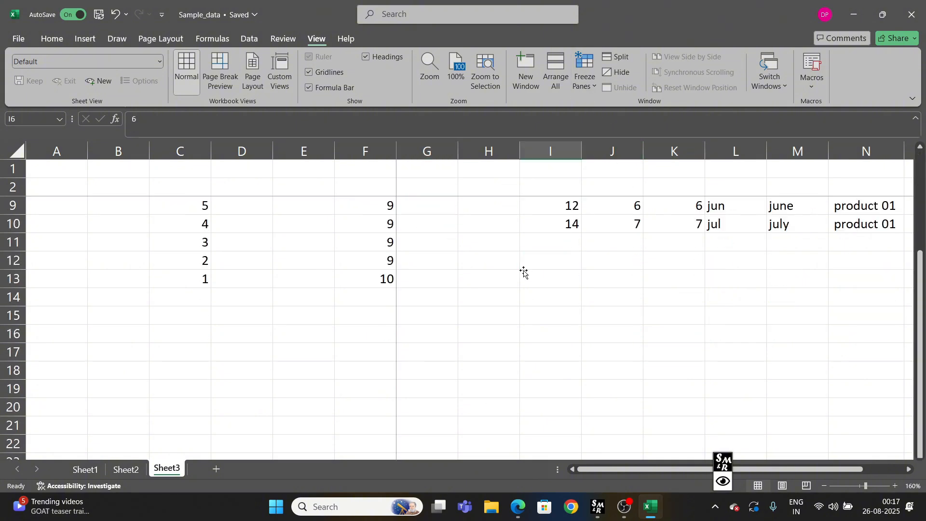
{"action": "scroll", "coordinate": [523, 271], "scroll_direction": "up", "scroll_amount": 3}
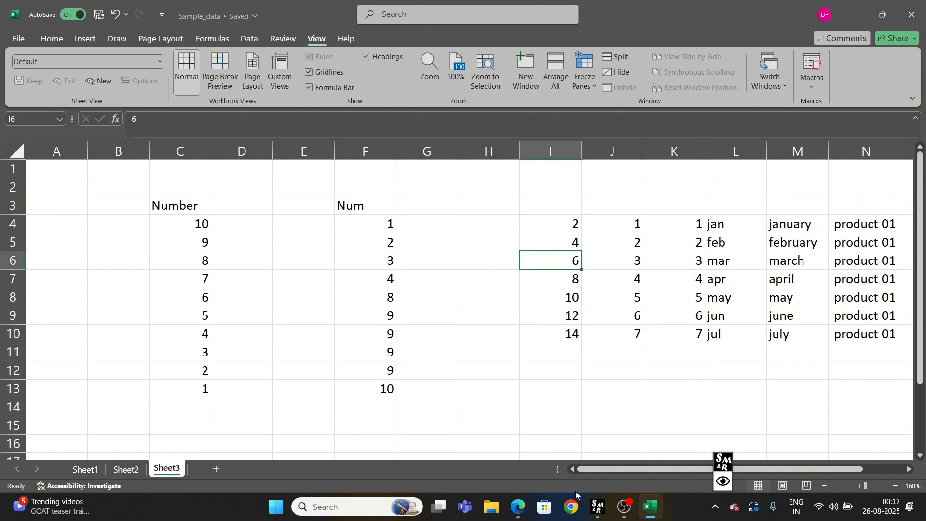
{"action": "left_click_drag", "start_coordinate": [583, 470], "coordinate": [768, 469]}
{"action": "key", "text": "ctrl+Home"}
{"action": "left_click", "coordinate": [585, 70]}
{"action": "left_click", "coordinate": [600, 110]}
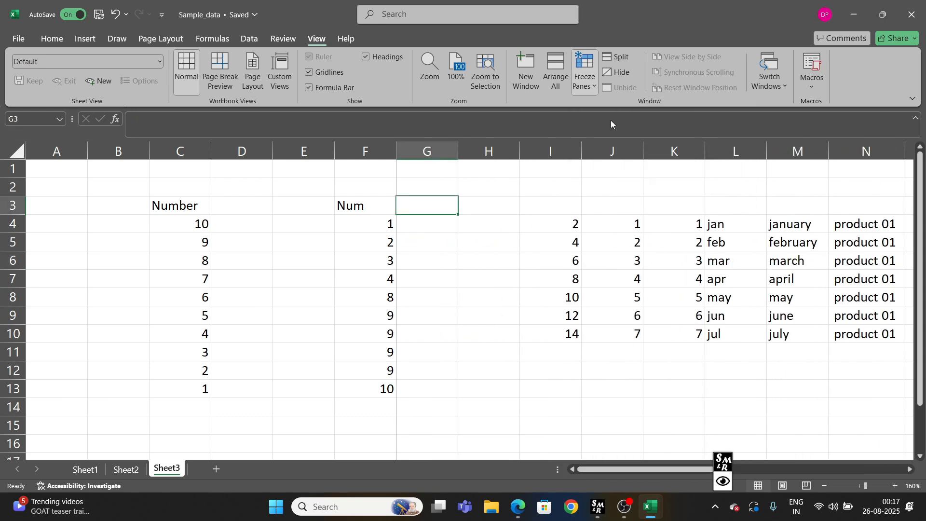
Freeze the panes at cell C4 to lock rows 1 to 3 and columns A and B.
{"action": "left_click", "coordinate": [551, 260]}
{"action": "left_click_drag", "start_coordinate": [16, 225], "coordinate": [25, 175]}
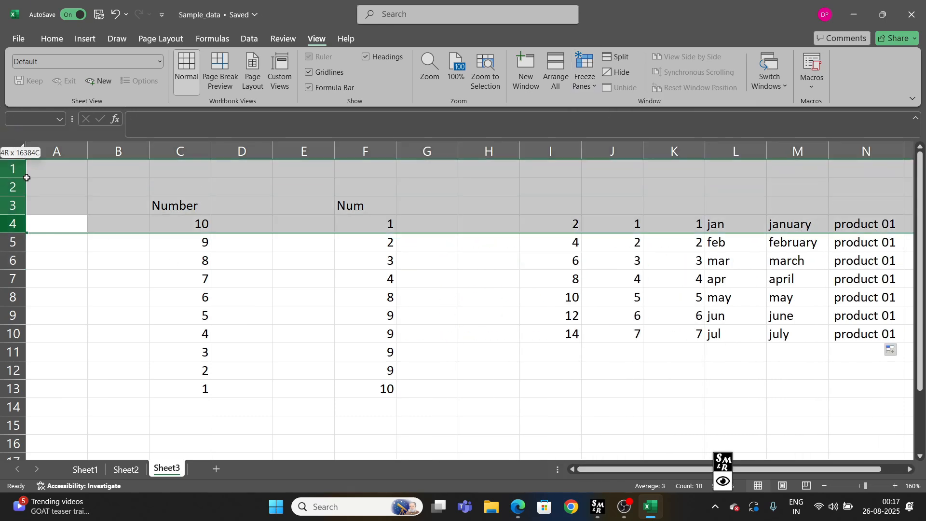
{"action": "left_click", "coordinate": [241, 370]}
{"action": "left_click", "coordinate": [165, 226]}
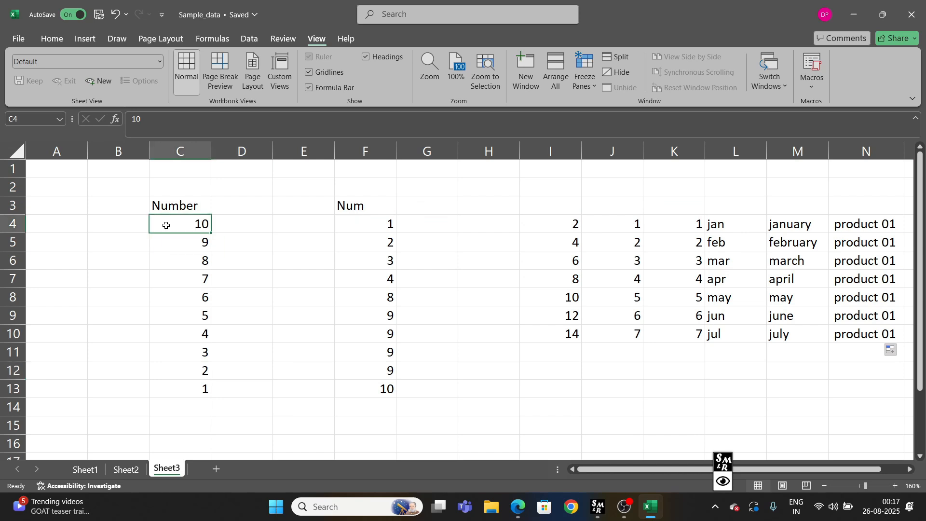
{"action": "left_click", "coordinate": [589, 72]}
{"action": "left_click", "coordinate": [599, 110]}
{"action": "left_click", "coordinate": [467, 300]}
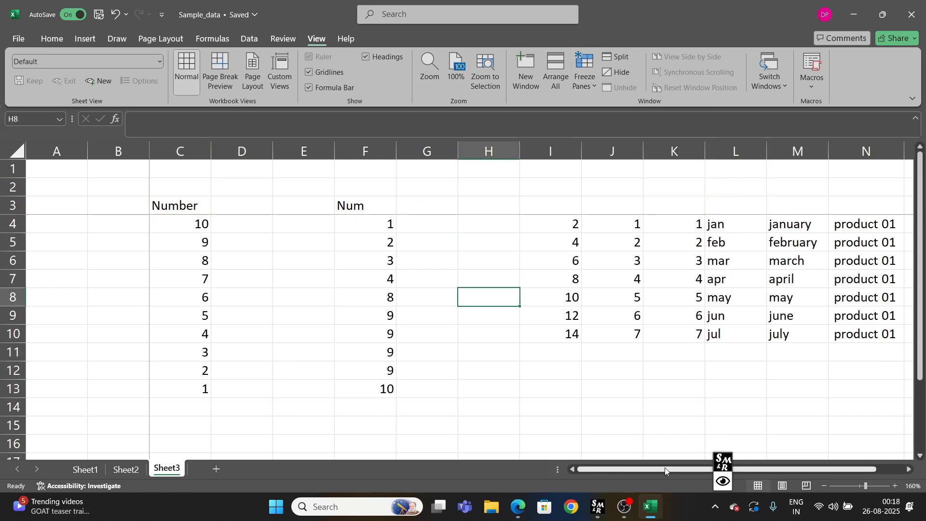
{"action": "left_click_drag", "start_coordinate": [664, 467], "coordinate": [599, 481]}
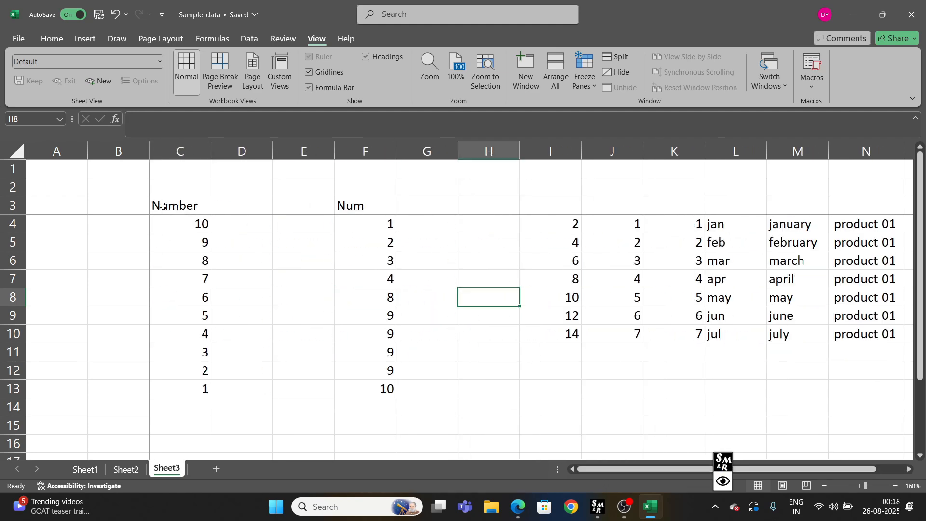
Mark the header cells C3:F3 and release the panes frozen at C4.
{"action": "left_click_drag", "start_coordinate": [163, 206], "coordinate": [379, 207]}
{"action": "left_click", "coordinate": [585, 81]}
{"action": "left_click", "coordinate": [612, 113]}
{"action": "left_click", "coordinate": [469, 290]}
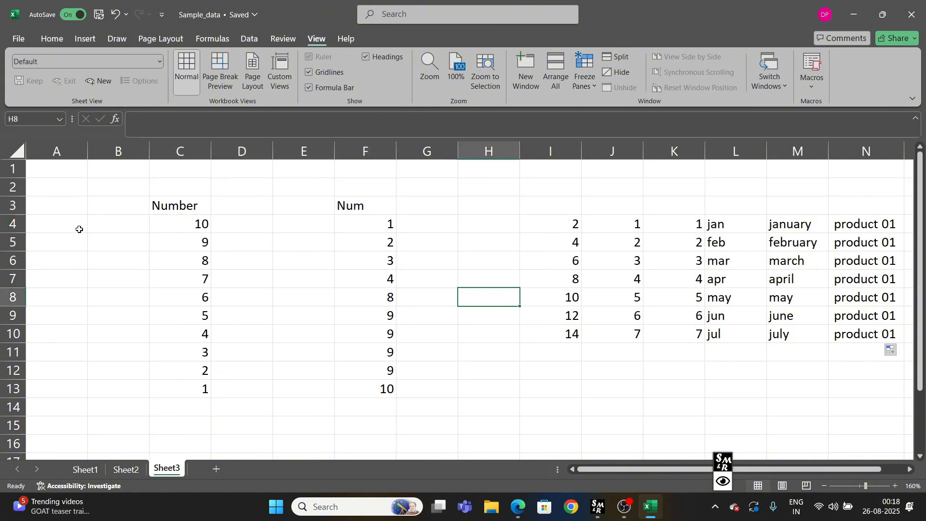
With rows 1 to 4 selected, apply Freeze First Column to Sheet3 and unfreeze it.
{"action": "left_click_drag", "start_coordinate": [14, 223], "coordinate": [16, 170]}
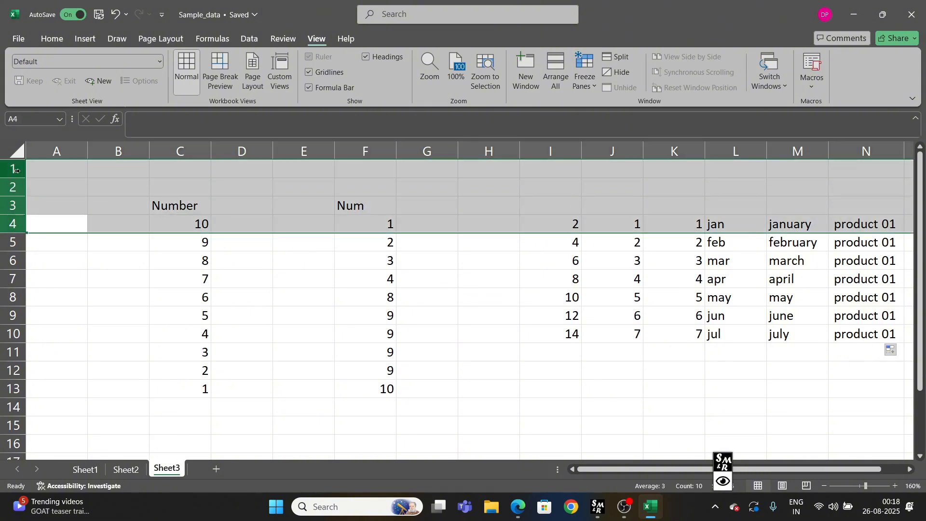
{"action": "left_click", "coordinate": [586, 83]}
{"action": "left_click", "coordinate": [626, 177]}
{"action": "left_click", "coordinate": [535, 283]}
{"action": "left_click", "coordinate": [504, 206]}
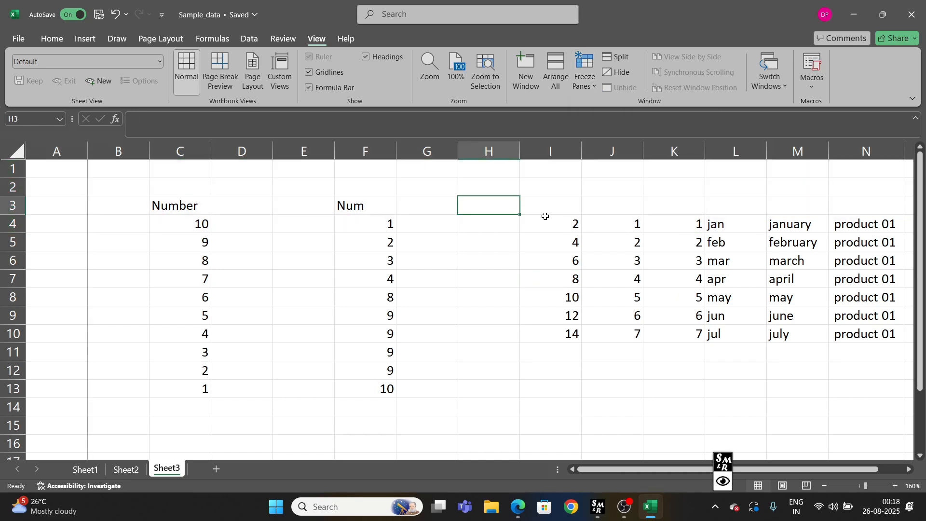
{"action": "left_click", "coordinate": [587, 83]}
{"action": "left_click", "coordinate": [622, 107]}
{"action": "left_click", "coordinate": [523, 223]}
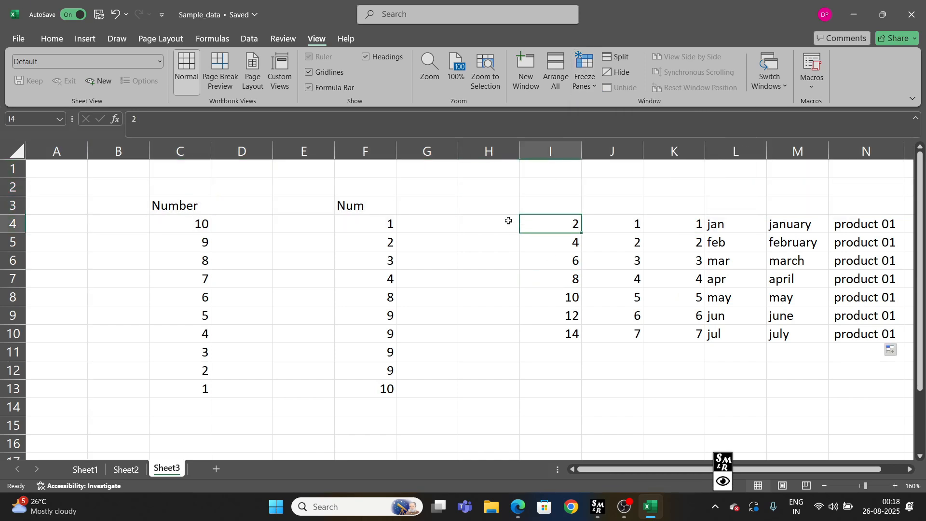
Select column A and lock it with Freeze First Column.
{"action": "left_click", "coordinate": [64, 152]}
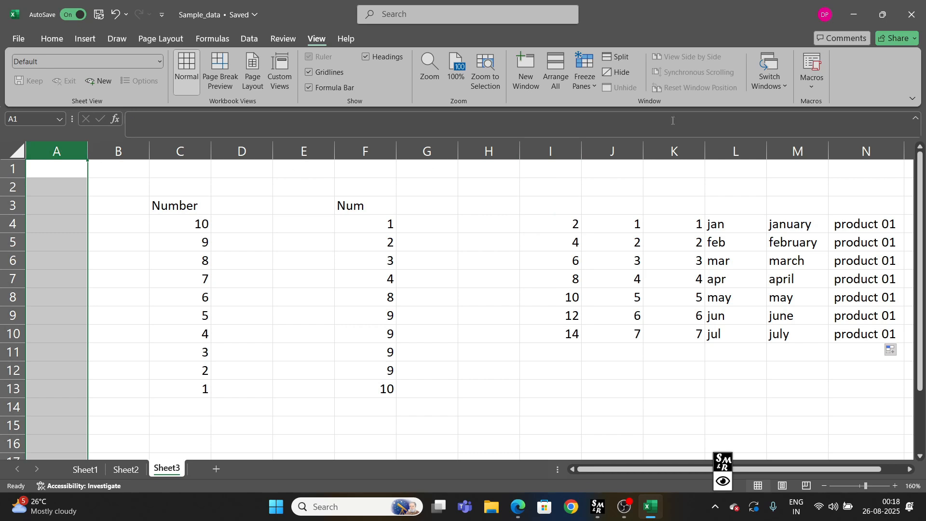
{"action": "left_click", "coordinate": [580, 88]}
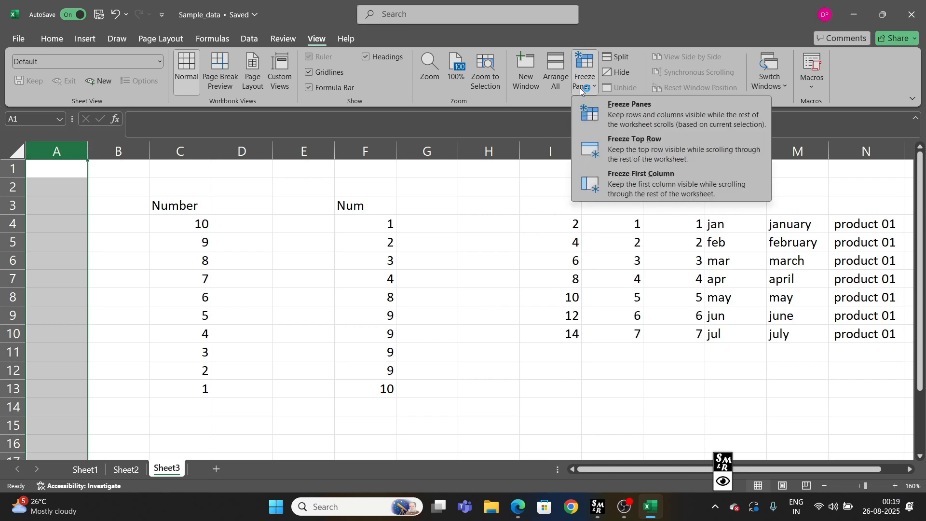
{"action": "left_click", "coordinate": [629, 190]}
{"action": "left_click", "coordinate": [392, 277]}
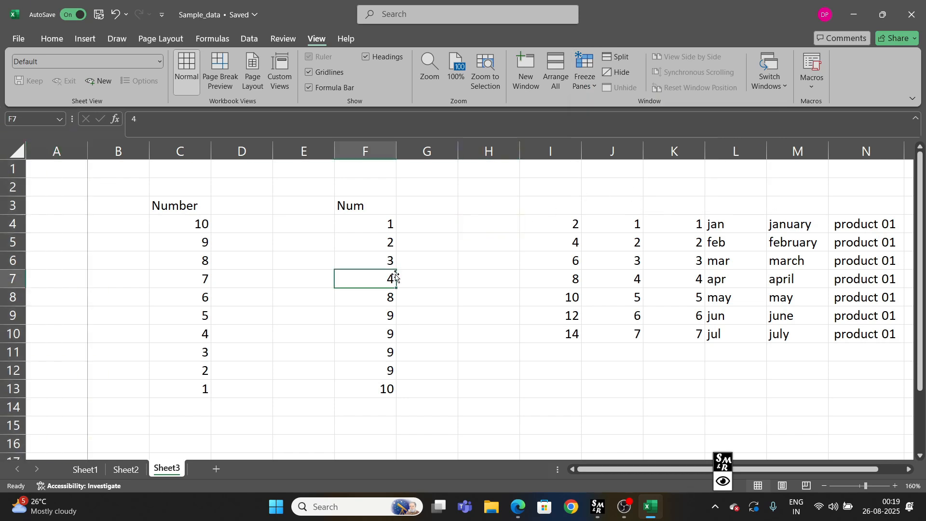
{"action": "mouse_move", "coordinate": [605, 469]}
{"action": "left_mouse_down"}
{"action": "mouse_move", "coordinate": [684, 481]}
{"action": "mouse_move", "coordinate": [598, 466]}
{"action": "left_mouse_up"}
{"action": "left_click", "coordinate": [376, 316]}
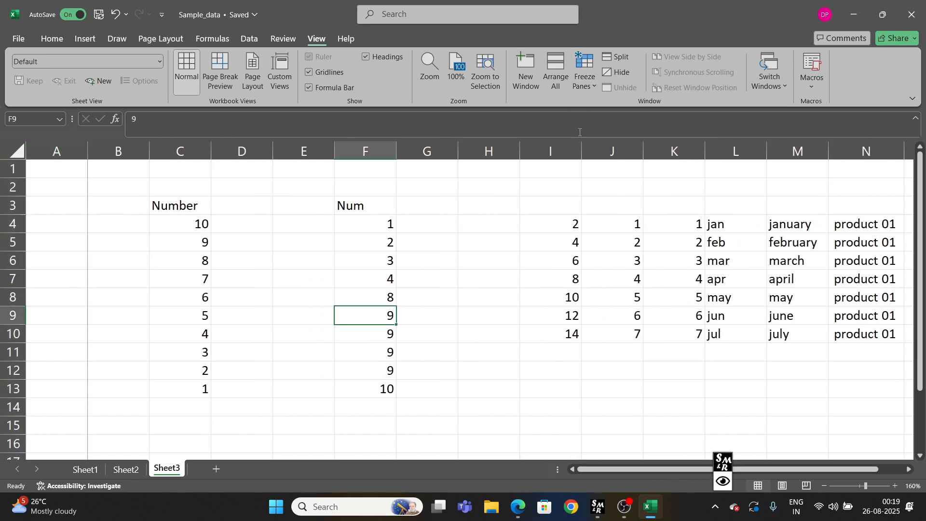
Apply Freeze Top Row to Sheet3, test it on the data and unfreeze the panes.
{"action": "left_click", "coordinate": [580, 95]}
{"action": "left_click", "coordinate": [609, 153]}
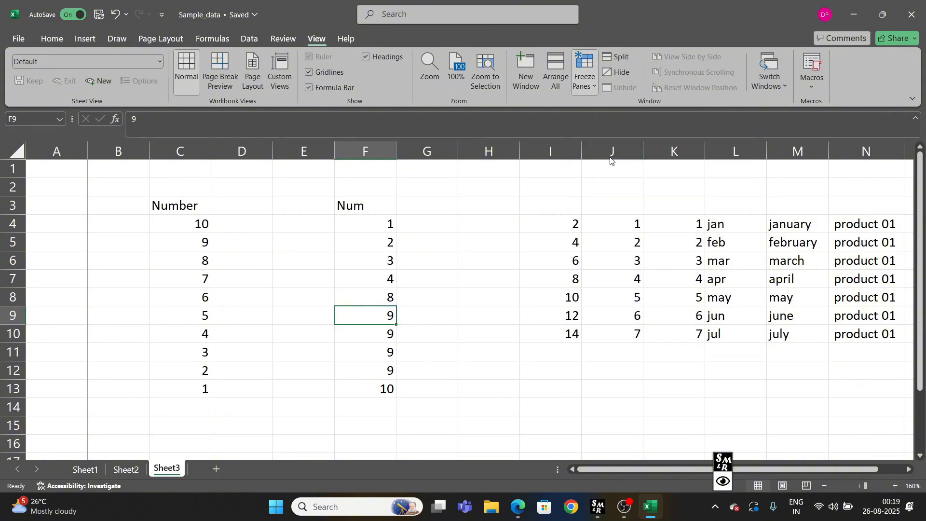
{"action": "scroll", "coordinate": [374, 246], "scroll_direction": "down", "scroll_amount": 7}
{"action": "scroll", "coordinate": [374, 246], "scroll_direction": "up", "scroll_amount": 7}
{"action": "left_click", "coordinate": [374, 243]}
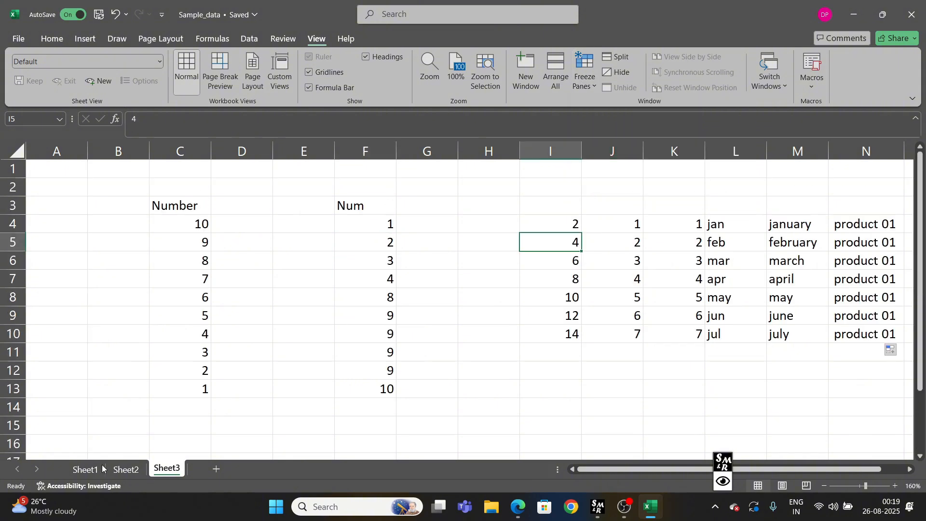
On Sheet1, freeze the panes above row 2 to lock the ID, Name and Age headers, and unfreeze them after testing.
{"action": "left_click", "coordinate": [101, 468]}
{"action": "left_click", "coordinate": [236, 381]}
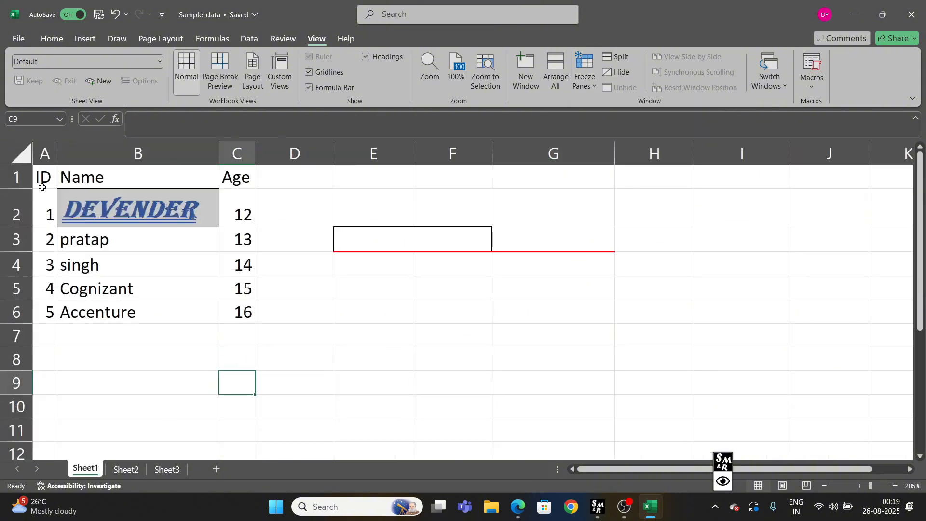
{"action": "left_click_drag", "start_coordinate": [16, 239], "coordinate": [17, 179]}
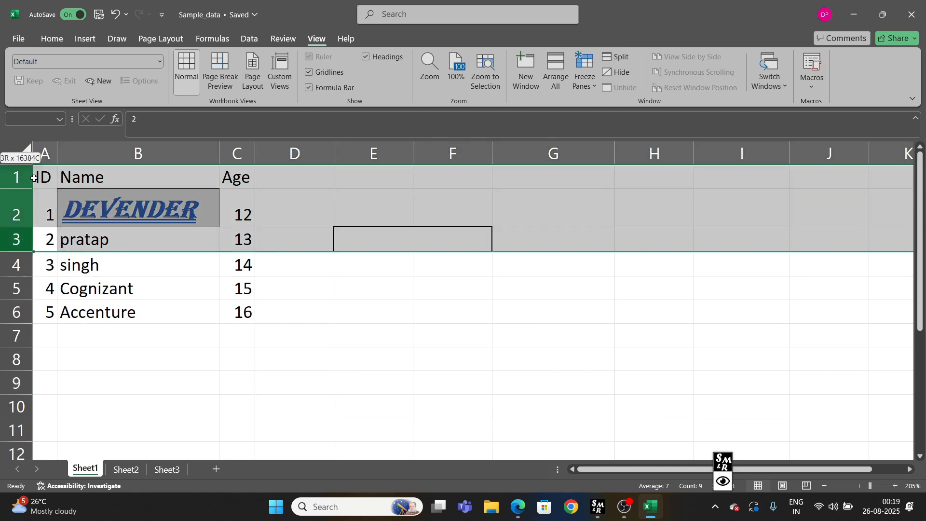
{"action": "left_click_drag", "start_coordinate": [16, 212], "coordinate": [15, 178]}
{"action": "left_click", "coordinate": [584, 81]}
{"action": "left_click", "coordinate": [606, 110]}
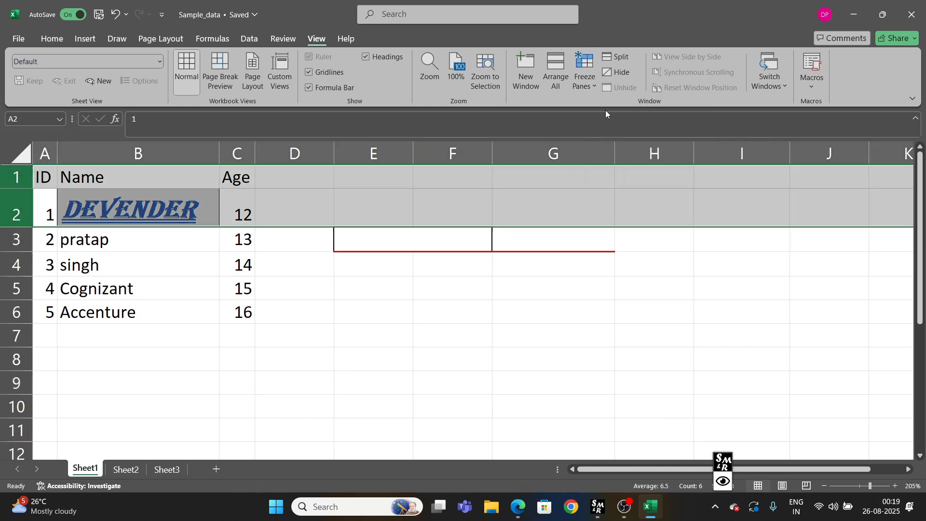
{"action": "left_click", "coordinate": [320, 273]}
{"action": "scroll", "coordinate": [321, 275], "scroll_direction": "down", "scroll_amount": 3}
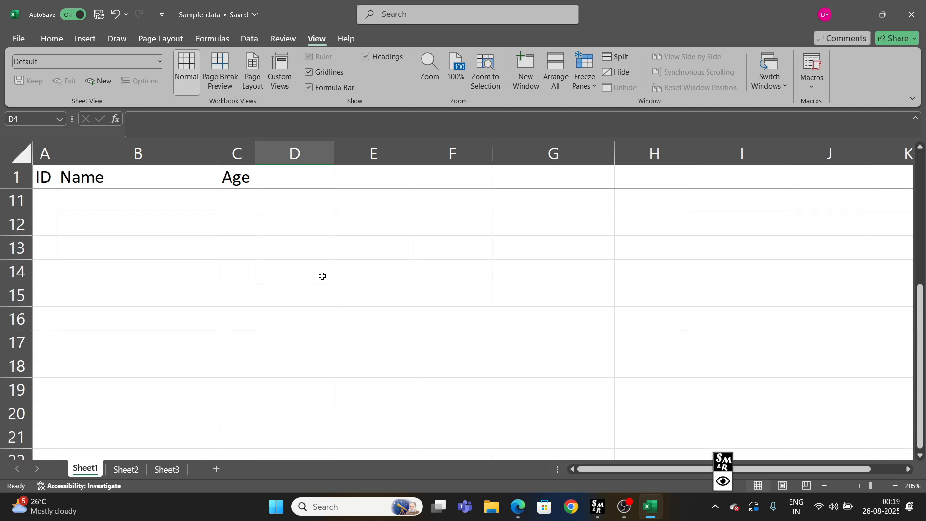
{"action": "scroll", "coordinate": [323, 276], "scroll_direction": "up", "scroll_amount": 3}
{"action": "left_click", "coordinate": [470, 286]}
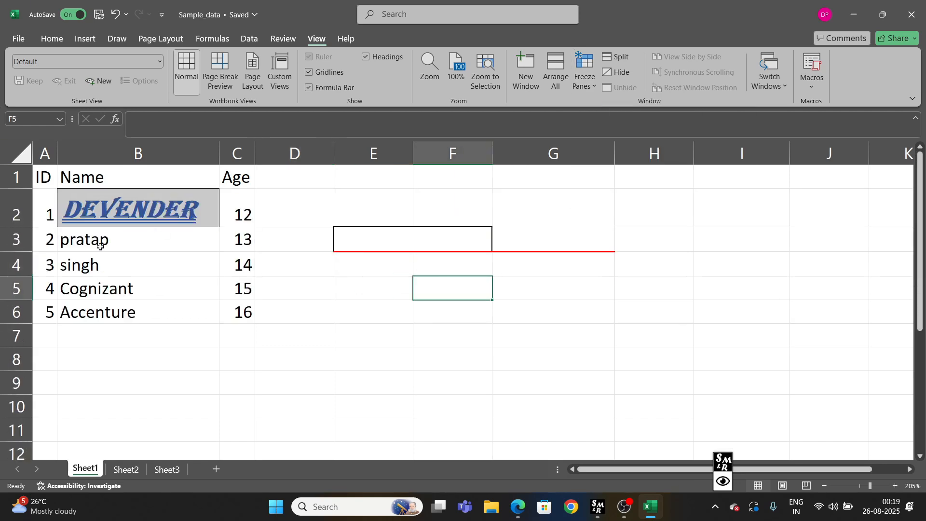
Freeze the panes above row 4 to lock rows 1 to 3 of Sheet1, test them and unfreeze them.
{"action": "left_click_drag", "start_coordinate": [15, 239], "coordinate": [24, 188]}
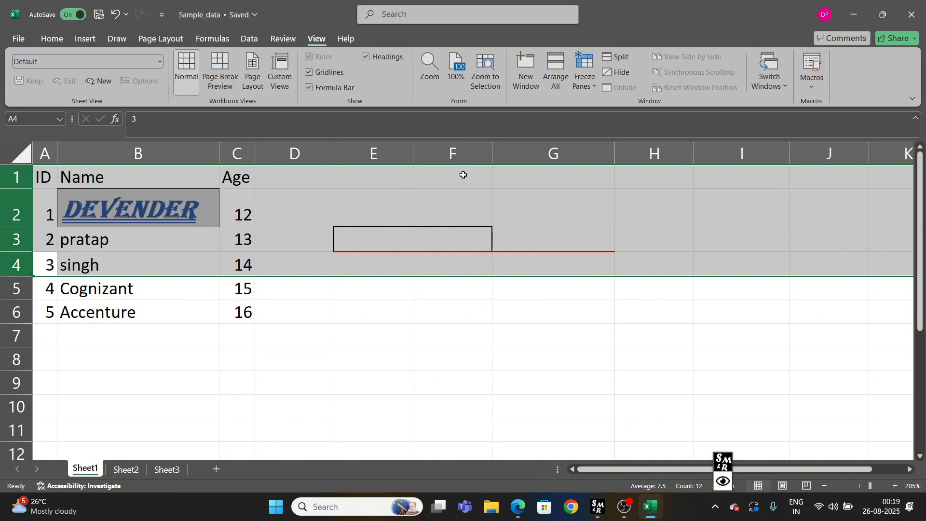
{"action": "left_click", "coordinate": [584, 77]}
{"action": "left_click", "coordinate": [626, 112]}
{"action": "left_click", "coordinate": [410, 303]}
{"action": "scroll", "coordinate": [408, 304], "scroll_direction": "down", "scroll_amount": 2}
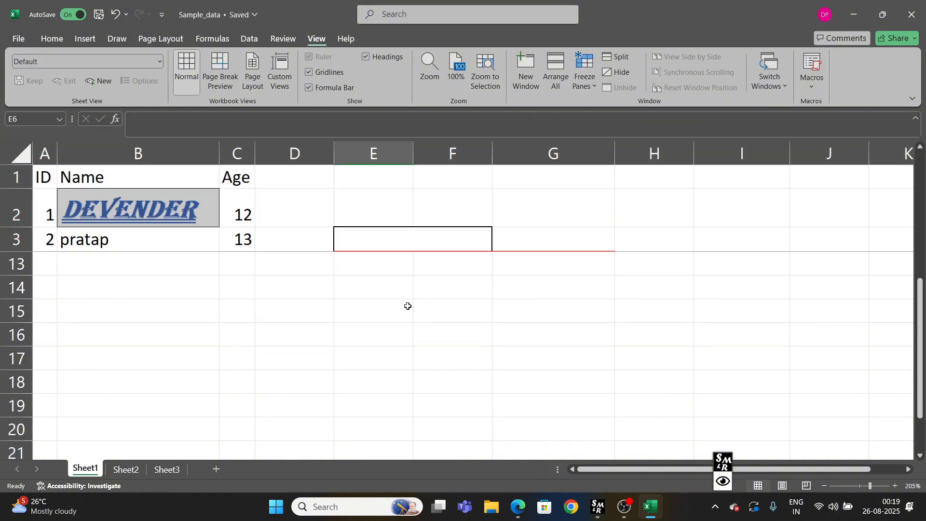
{"action": "scroll", "coordinate": [407, 307], "scroll_direction": "up", "scroll_amount": 2}
{"action": "left_click", "coordinate": [584, 78]}
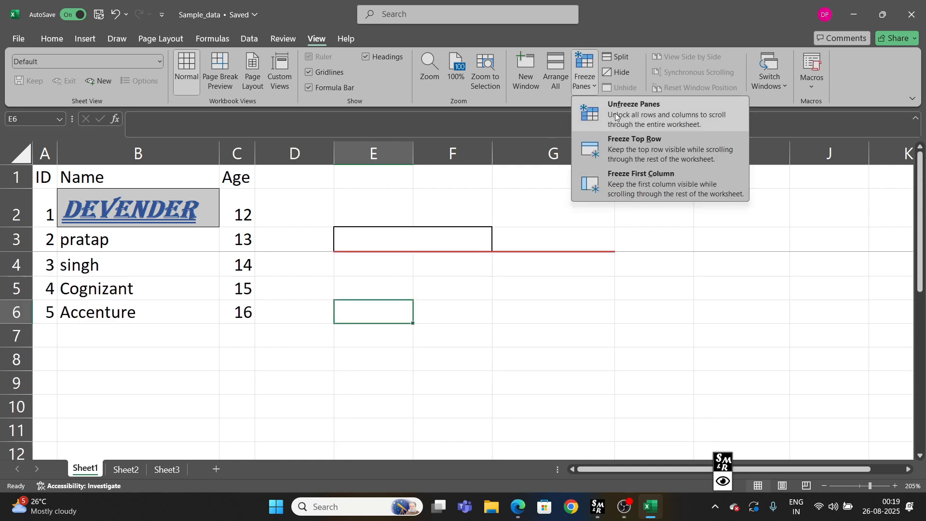
{"action": "left_click", "coordinate": [610, 125]}
{"action": "left_click", "coordinate": [552, 236]}
Switch to Excel Basics.pdf in the browser and review the Chapter 6 topics 6.1 to 6.5.
{"action": "key", "text": "alt+Tab"}
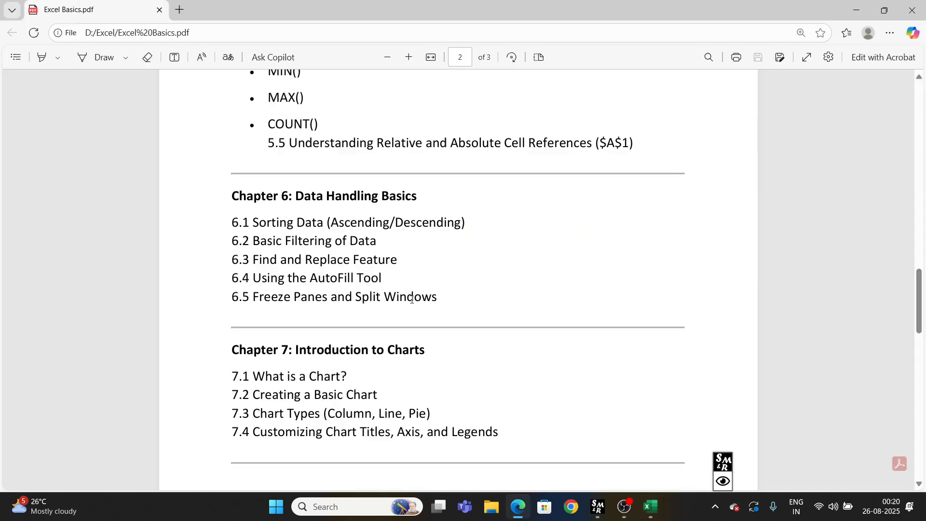
{"action": "left_click_drag", "start_coordinate": [234, 199], "coordinate": [456, 308]}
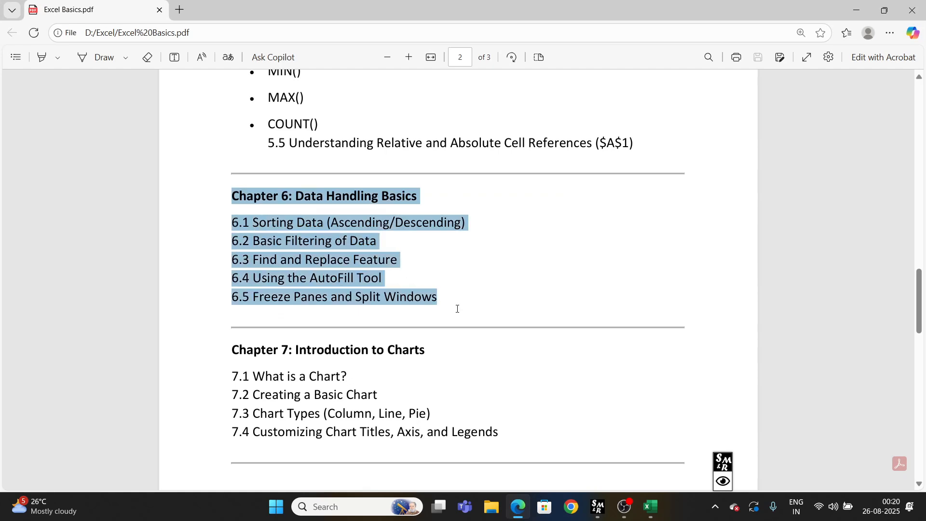
{"action": "left_click", "coordinate": [434, 264]}
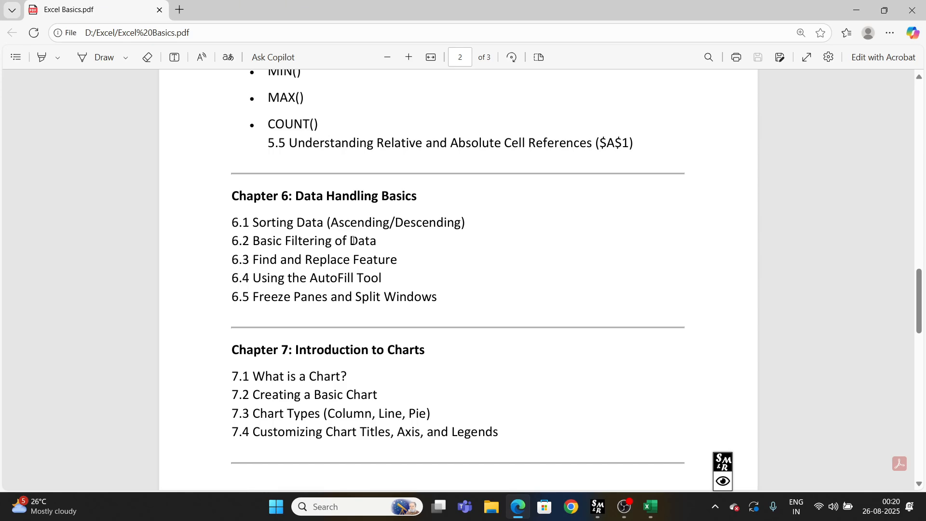
Return to the Excel workbook and review the AutoFill number, month and product series in I4:N10 of Sheet3.
{"action": "left_click", "coordinate": [651, 505]}
{"action": "left_click", "coordinate": [577, 376]}
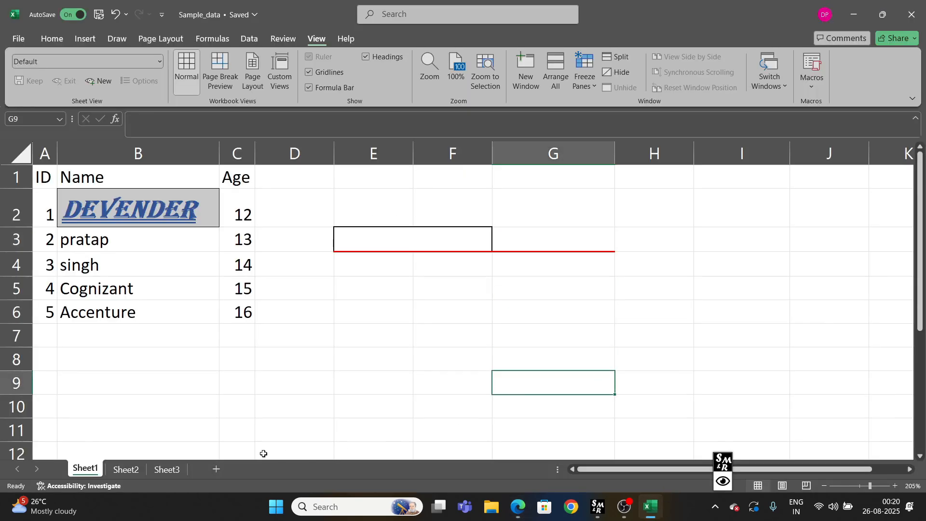
{"action": "left_click", "coordinate": [167, 467]}
{"action": "left_click_drag", "start_coordinate": [555, 225], "coordinate": [554, 327]}
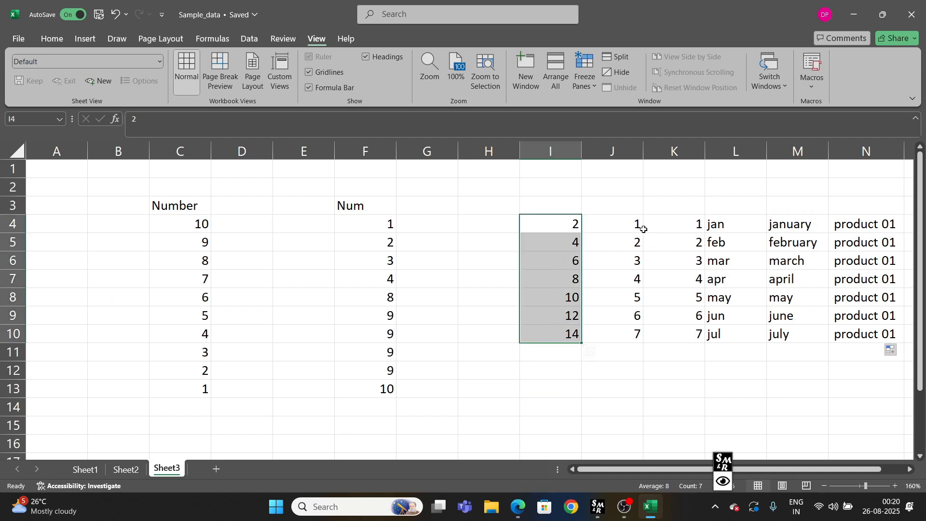
{"action": "left_click_drag", "start_coordinate": [641, 227], "coordinate": [635, 333]}
{"action": "left_click_drag", "start_coordinate": [689, 261], "coordinate": [723, 333]}
{"action": "left_click_drag", "start_coordinate": [718, 223], "coordinate": [787, 328]}
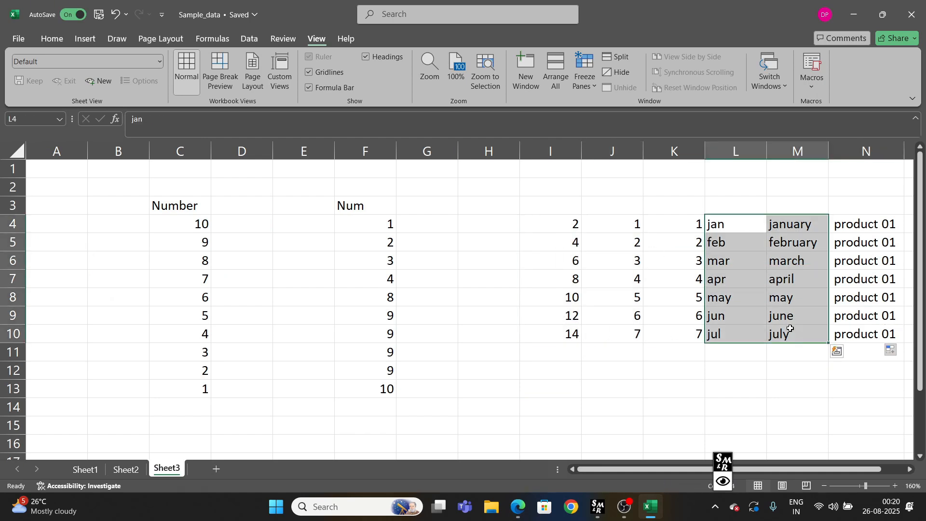
{"action": "left_click", "coordinate": [791, 356]}
{"action": "left_click_drag", "start_coordinate": [675, 469], "coordinate": [699, 472]}
{"action": "left_click_drag", "start_coordinate": [820, 223], "coordinate": [812, 332]}
Switch back to Excel Basics.pdf and highlight Freeze Panes in topic 6.5.
{"action": "left_click", "coordinate": [861, 14]}
{"action": "left_click_drag", "start_coordinate": [259, 297], "coordinate": [330, 302]}
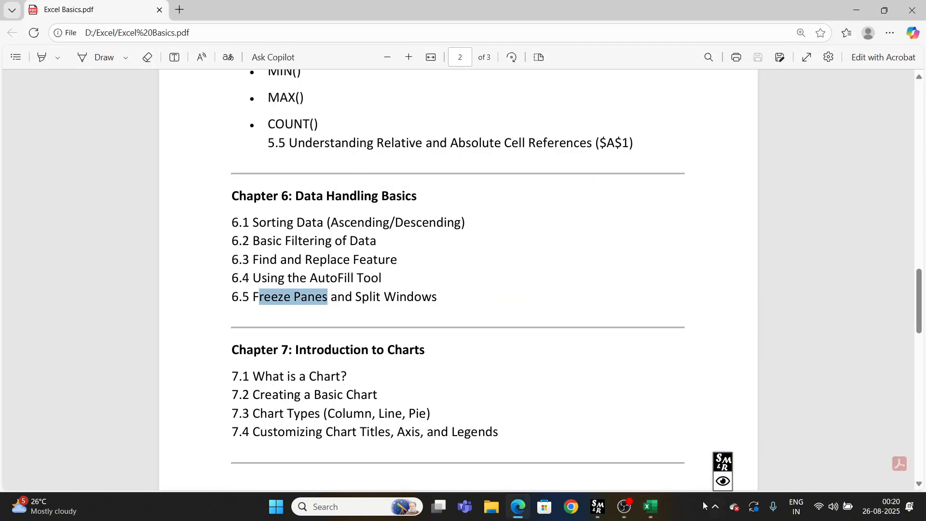
Switch back to the Excel workbook and scroll through the unfrozen data on Sheet1.
{"action": "left_click", "coordinate": [650, 507]}
{"action": "left_click", "coordinate": [490, 389]}
{"action": "left_click", "coordinate": [73, 466]}
{"action": "scroll", "coordinate": [122, 331], "scroll_direction": "down", "scroll_amount": 3}
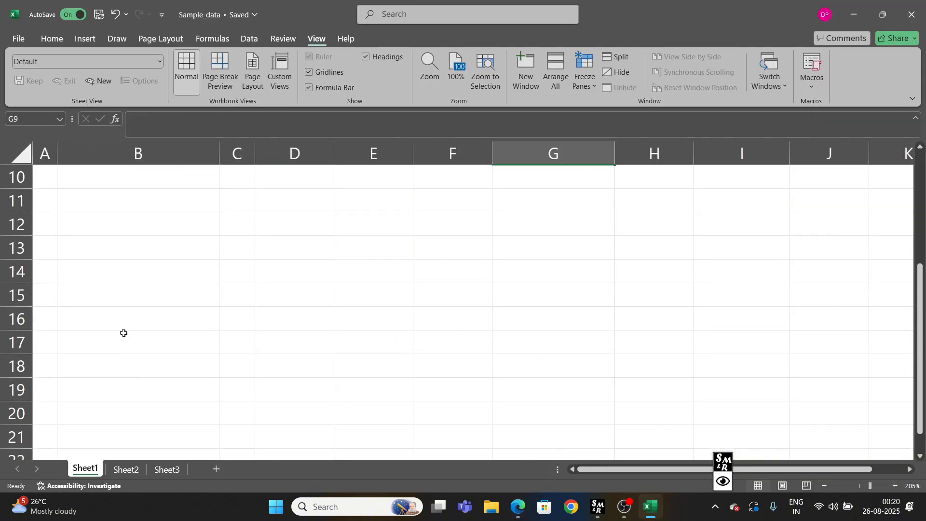
{"action": "scroll", "coordinate": [124, 333], "scroll_direction": "up", "scroll_amount": 3}
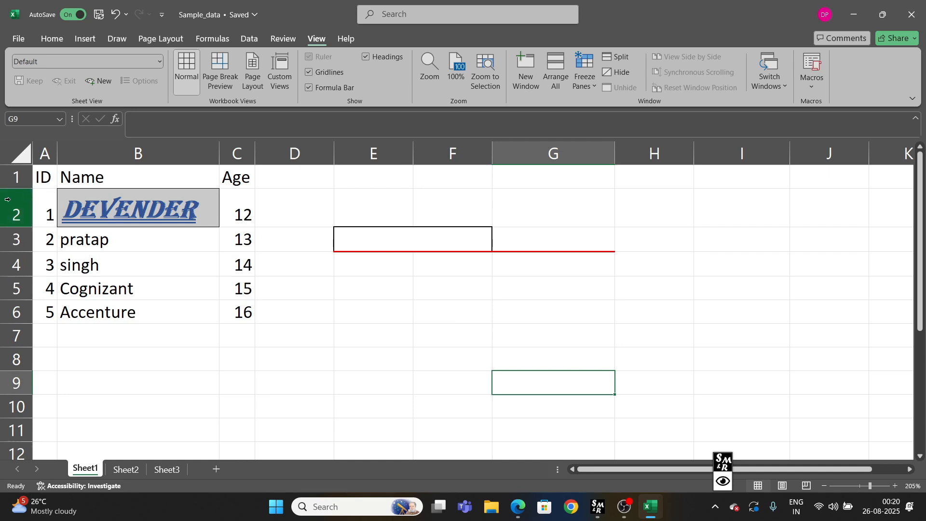
Select rows 2 to 1 starting from row 2, freeze the panes to lock header row 1 of Sheet1, and test it by scrolling.
{"action": "left_click_drag", "start_coordinate": [29, 201], "coordinate": [337, 133]}
{"action": "left_click", "coordinate": [584, 73]}
{"action": "left_click", "coordinate": [603, 106]}
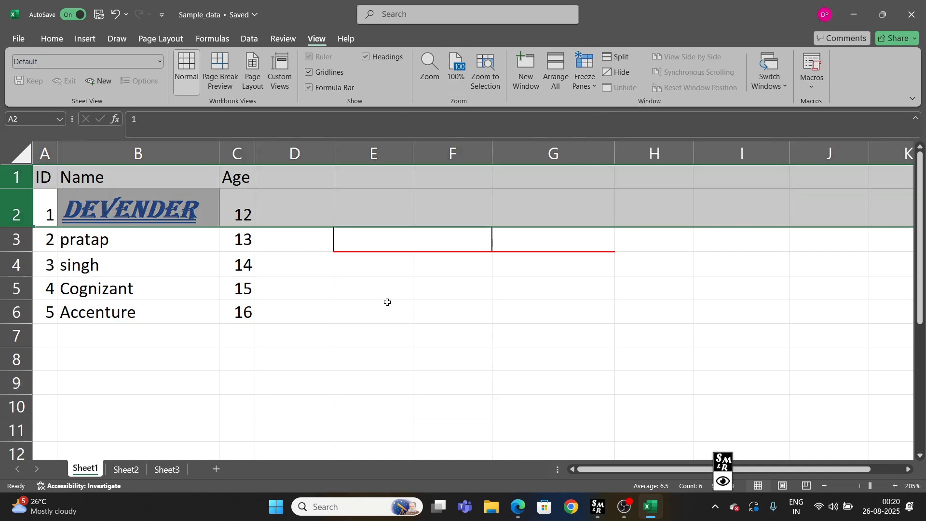
{"action": "left_click", "coordinate": [384, 306]}
{"action": "scroll", "coordinate": [335, 285], "scroll_direction": "down", "scroll_amount": 6}
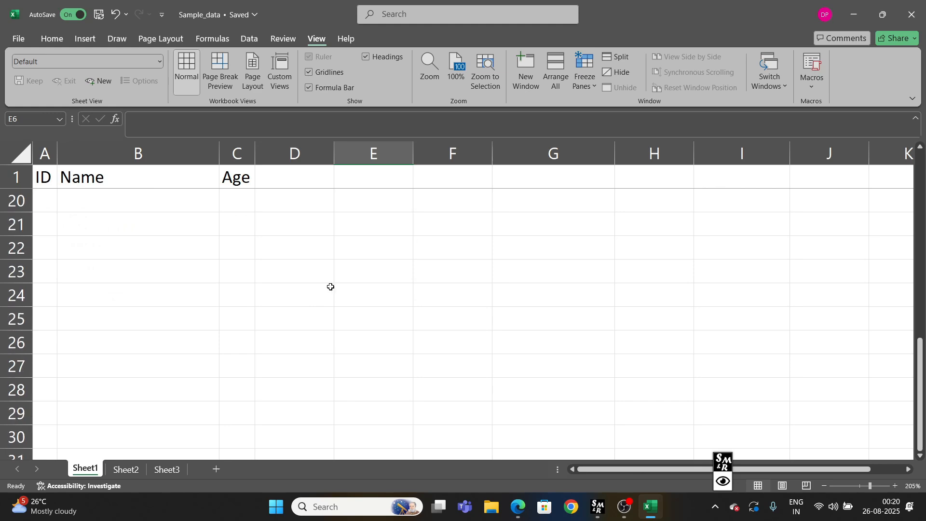
{"action": "scroll", "coordinate": [330, 286], "scroll_direction": "up", "scroll_amount": 6}
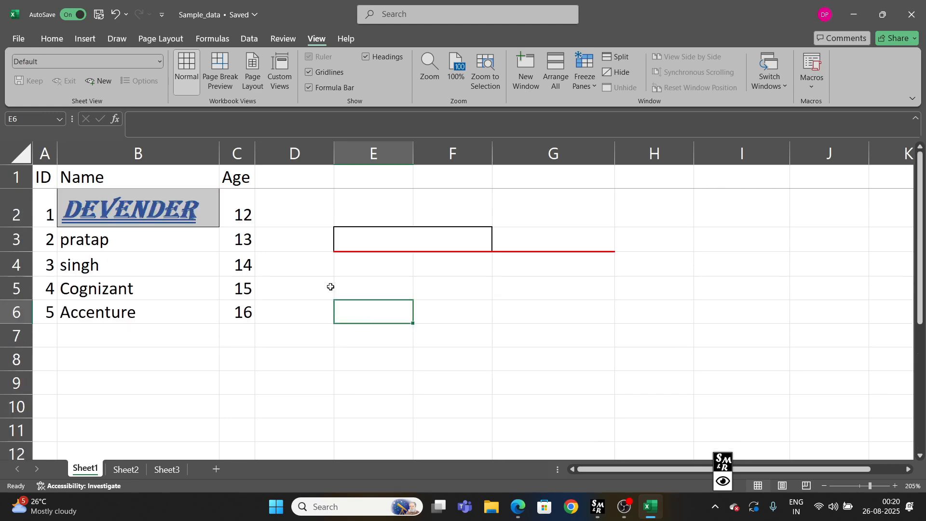
Unfreeze the panes on Sheet1 and switch back to Excel Basics.pdf in the browser.
{"action": "left_click", "coordinate": [591, 85]}
{"action": "left_click", "coordinate": [597, 116]}
{"action": "key", "text": "alt+Tab"}
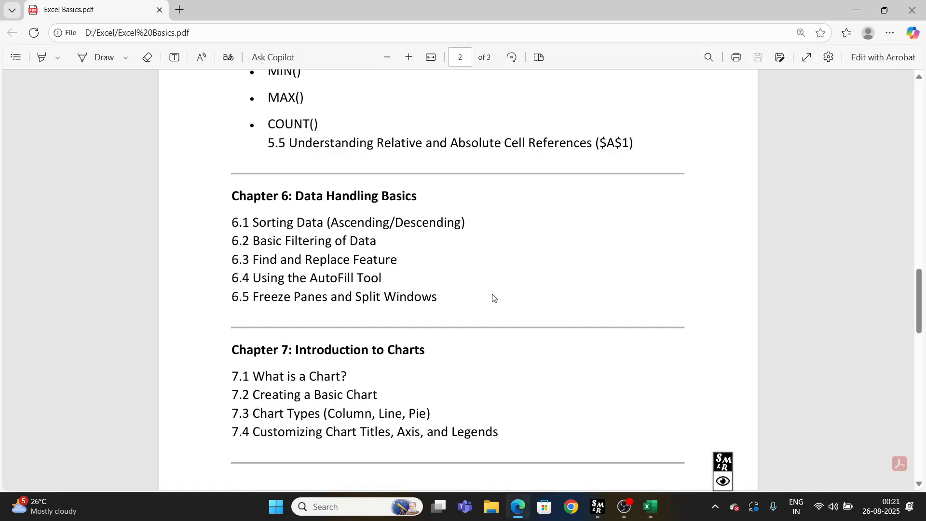